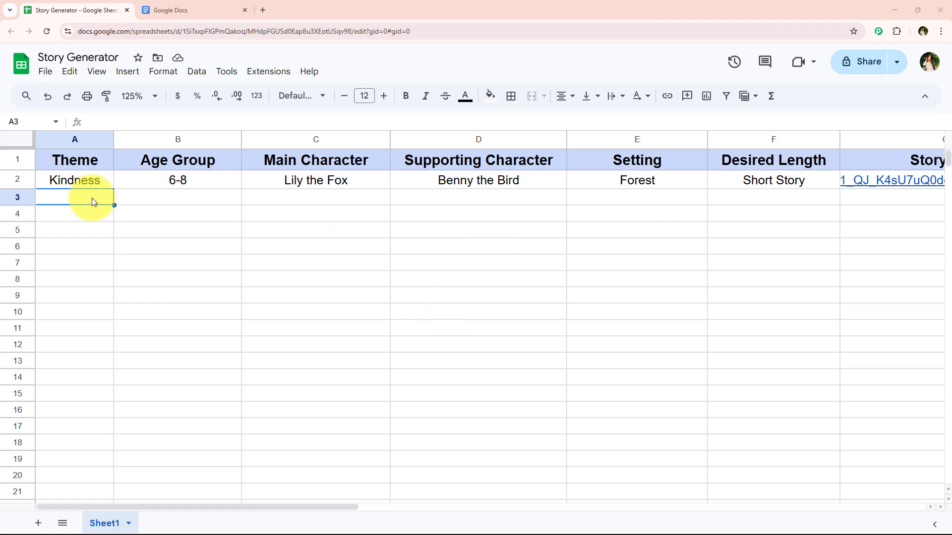
- Enter the theme Curiosity, age group 8-10 and main character Zara the Robot in row 3 of the sheet
type("Curiosity")
left_click(167, 200)
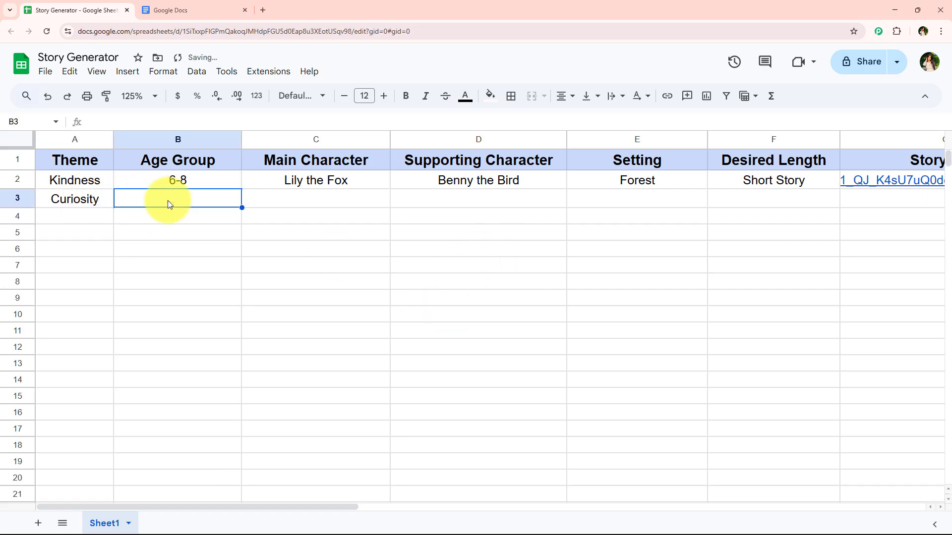
type("8-10")
left_click(349, 195)
type("Zara the Robot")
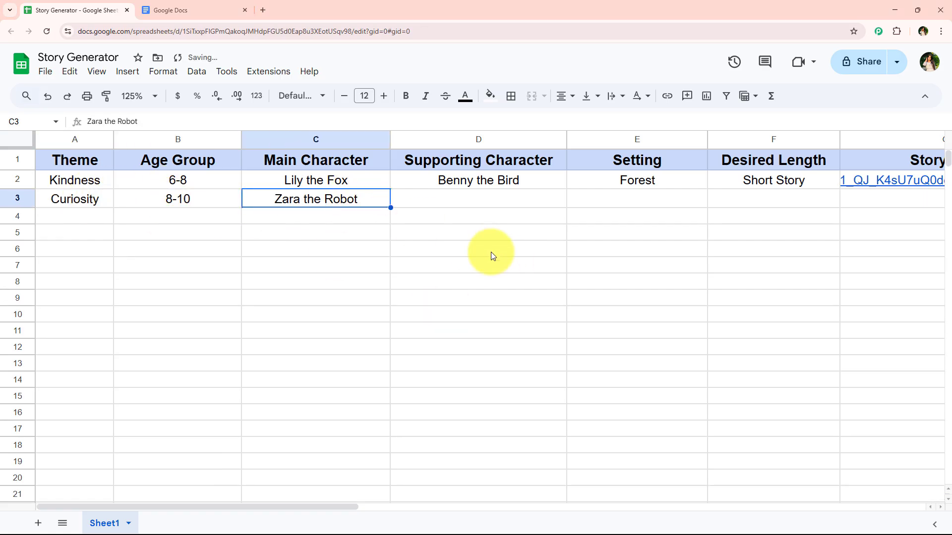
- Complete row 3 with supporting character Tim the Explorer, setting Outer Space and desired length Medium Story
key("Tab")
type("Tim the Explorer")
key("Tab")
type("Outer Space")
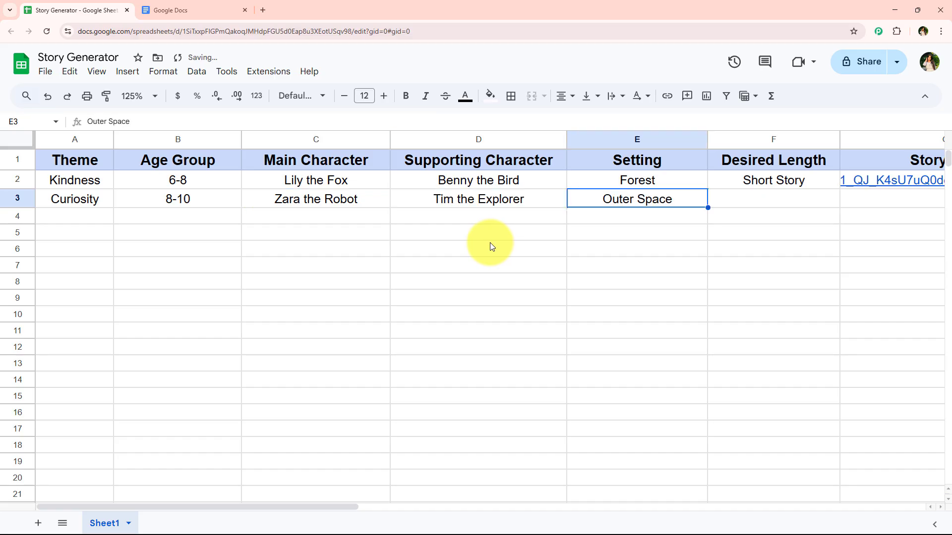
key("Tab")
type("Medium Story")
key("Return")
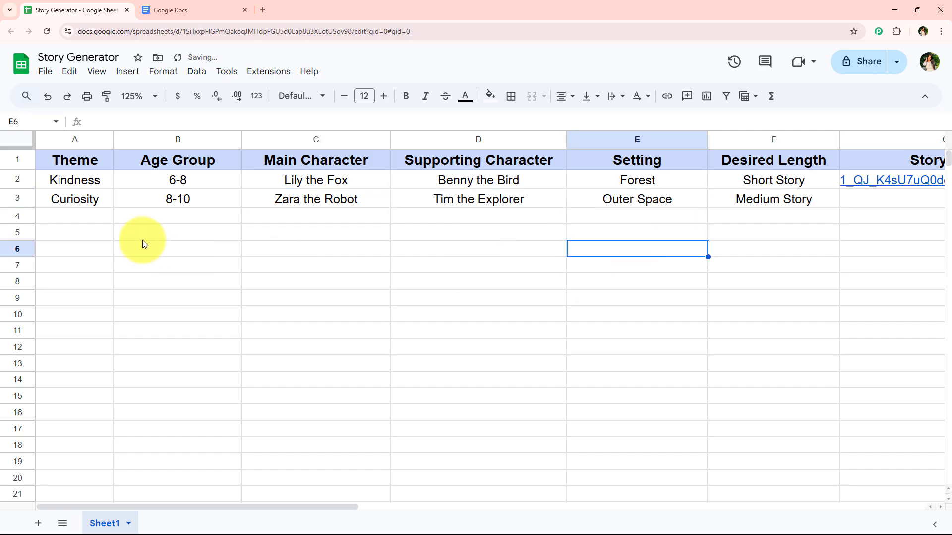
- Review the story details entered in row 3, from Theme to Desired Length
left_click(103, 201)
left_click_drag(102, 201, 734, 194)
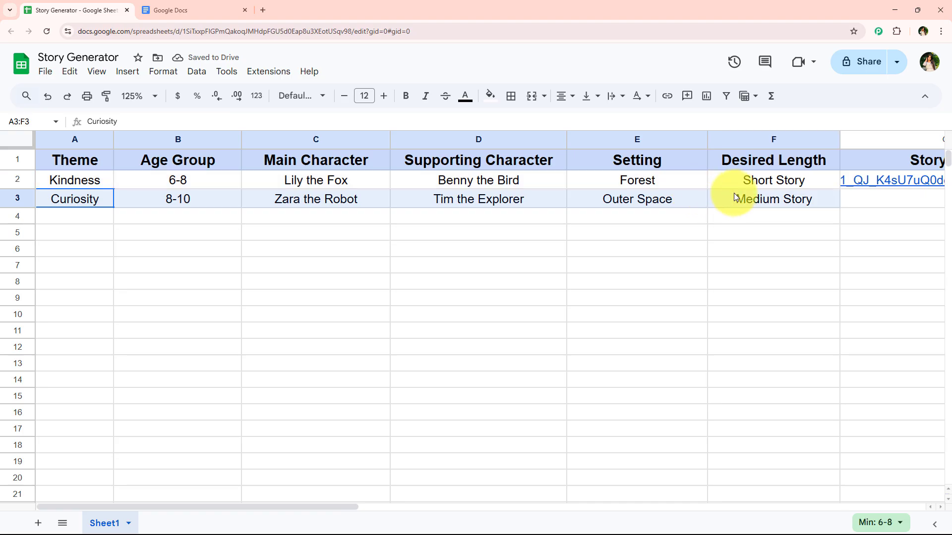
left_click(728, 267)
left_click_drag(149, 505, 238, 508)
left_click_drag(119, 203, 491, 204)
left_click(471, 374)
- Open a preview of the document linked in row 3's Story Link cell
left_click_drag(451, 507, 528, 506)
left_click(391, 200)
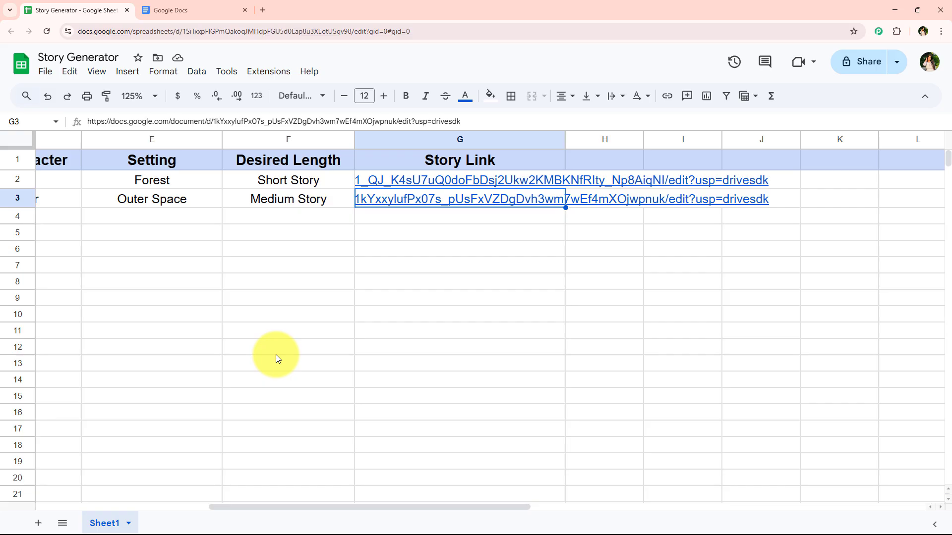
mouse_move(406, 195)
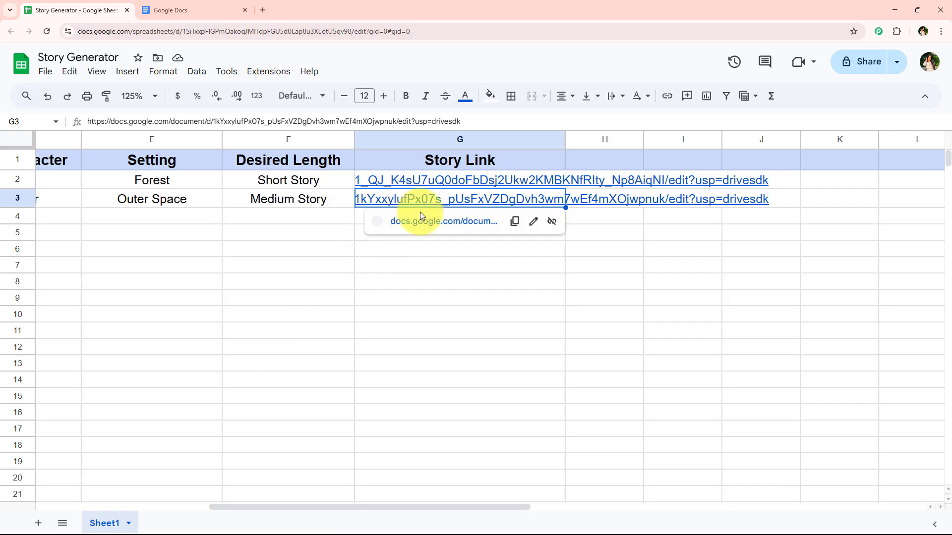
left_click(514, 304)
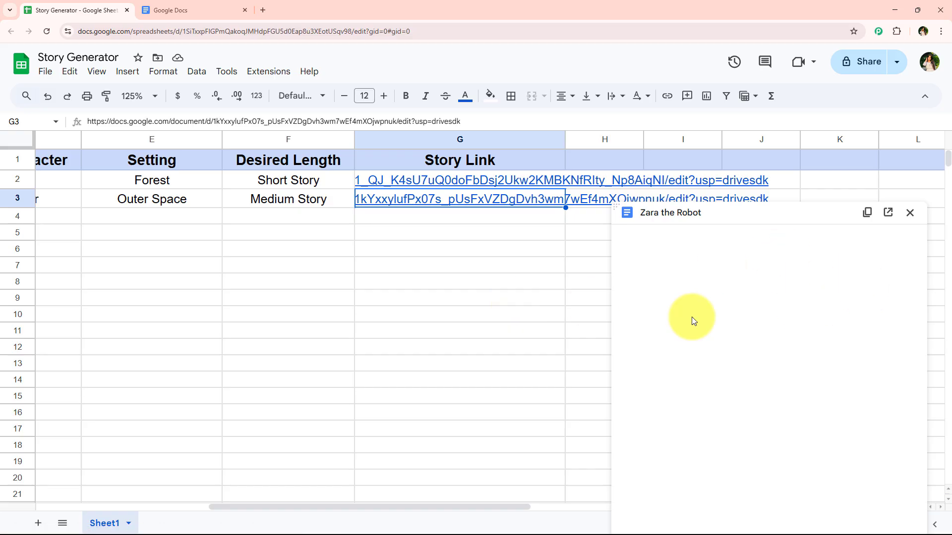
- Read through the generated Zara the Robot story in the preview and compare it with the row 3 details
scroll(709, 340, "down", 2)
scroll(709, 339, "down", 15)
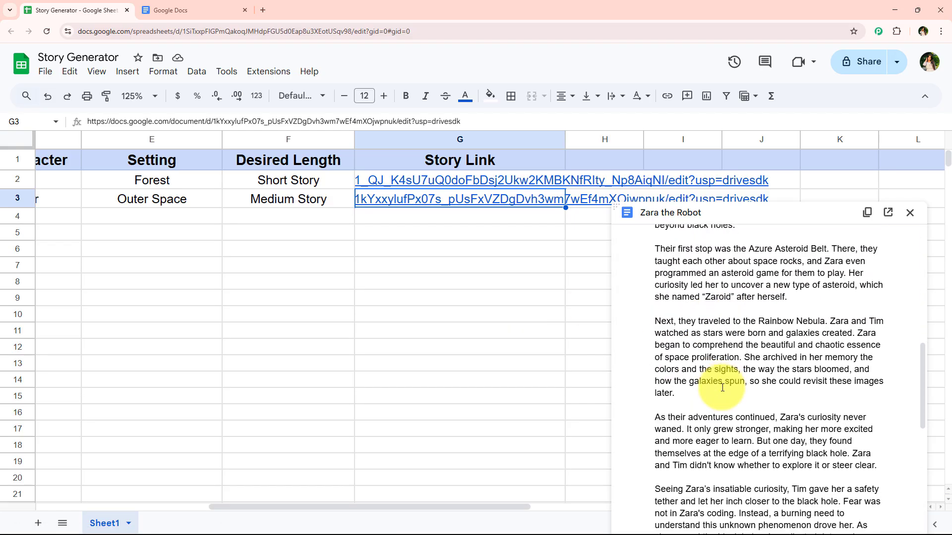
scroll(712, 410, "up", 15)
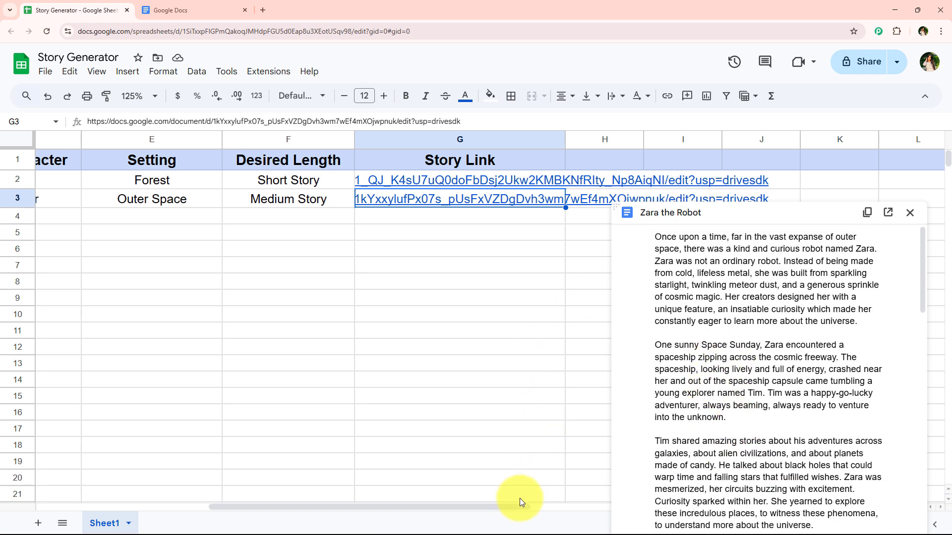
left_click_drag(509, 505, 528, 486)
scroll(659, 307, "down", 10)
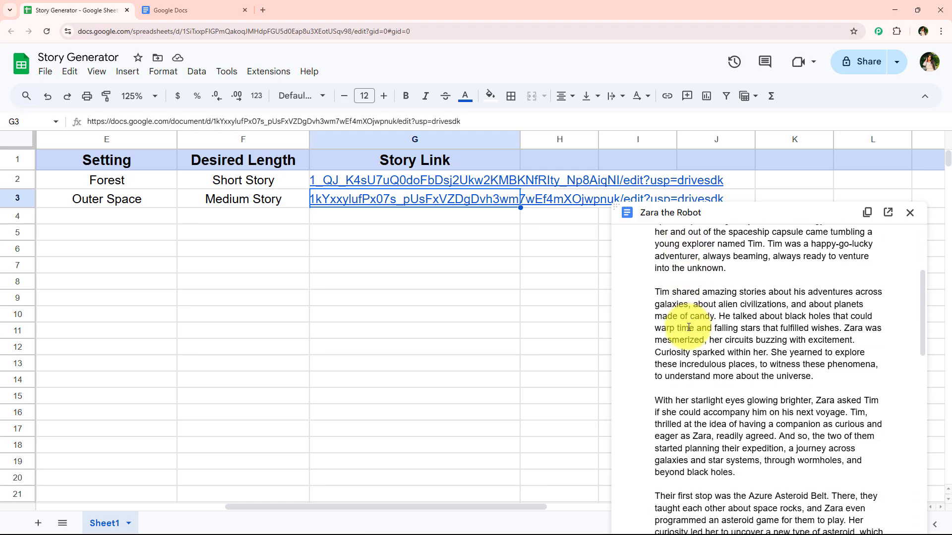
scroll(691, 332, "down", 6)
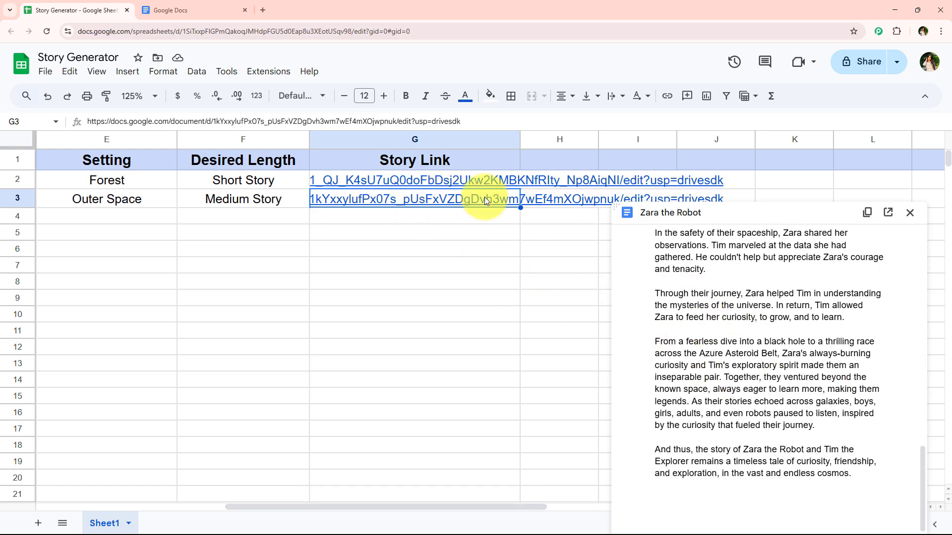
mouse_move(534, 506)
left_mouse_down()
mouse_move(488, 508)
mouse_move(550, 507)
left_mouse_up()
scroll(693, 347, "up", 8)
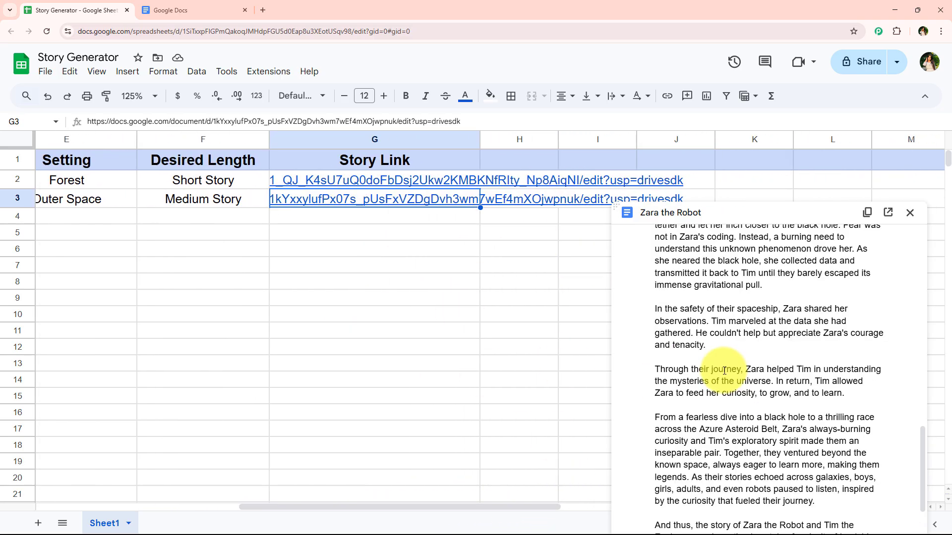
scroll(693, 347, "up", 5)
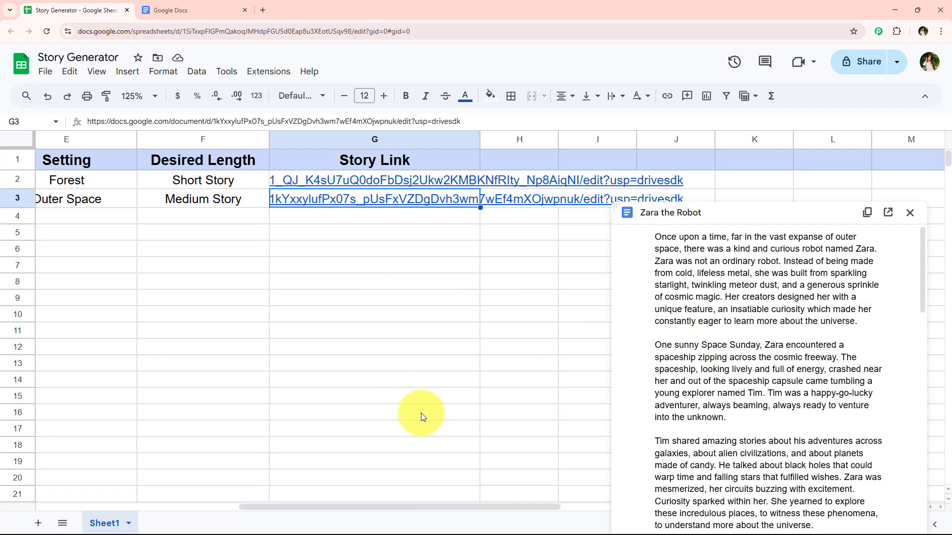
scroll(813, 378, "down", 15)
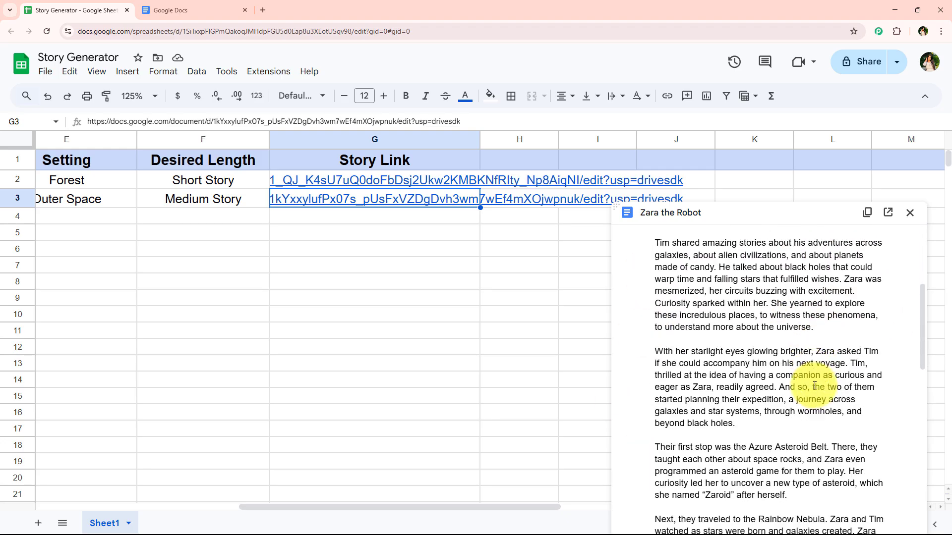
scroll(790, 374, "down", 5)
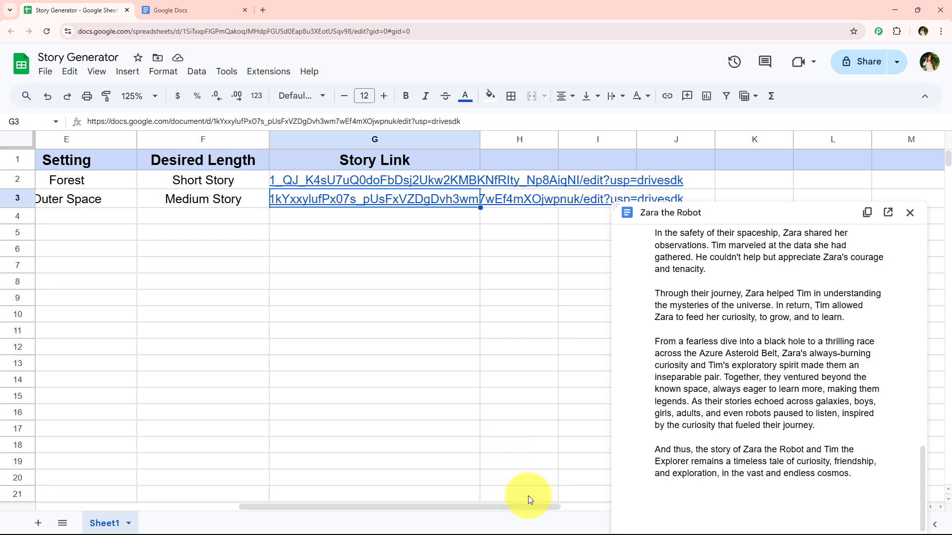
left_click_drag(533, 507, 425, 507)
scroll(762, 382, "up", 6)
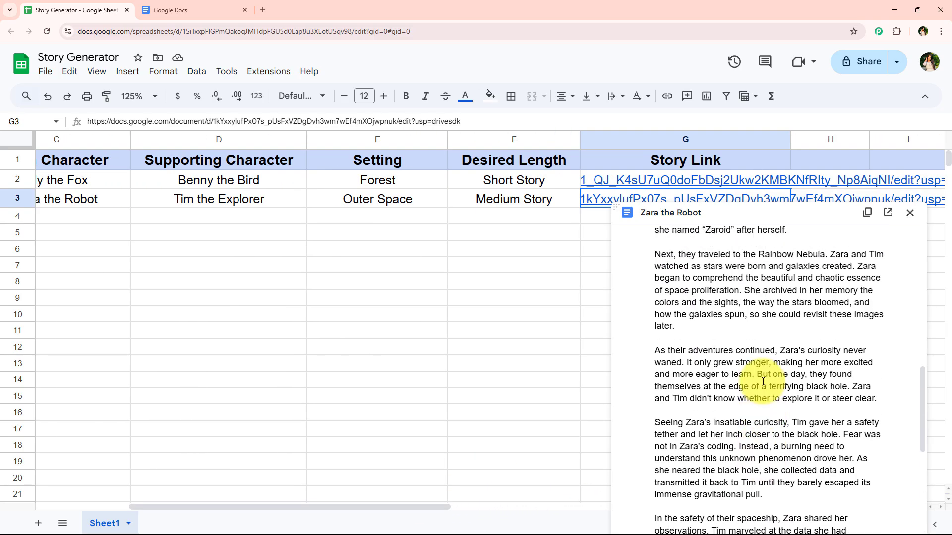
scroll(762, 382, "up", 10)
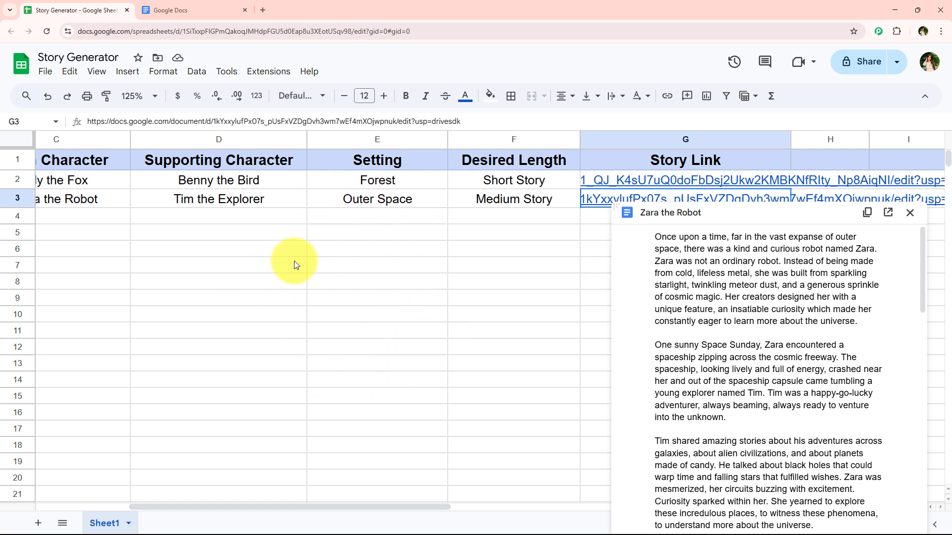
left_click(272, 267)
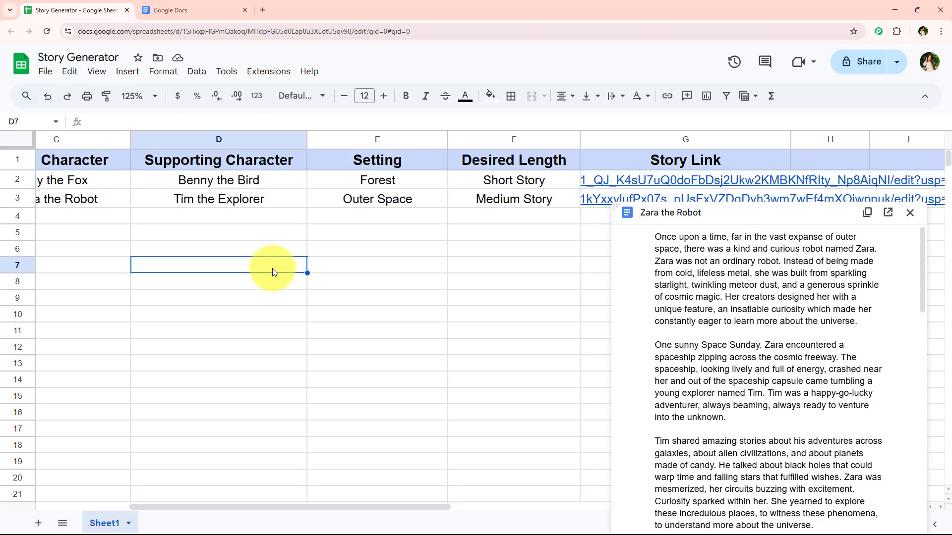
- Open pabbly.com/connect in a new browser tab and dismiss the limited-time offer pop-up
left_click(257, 11)
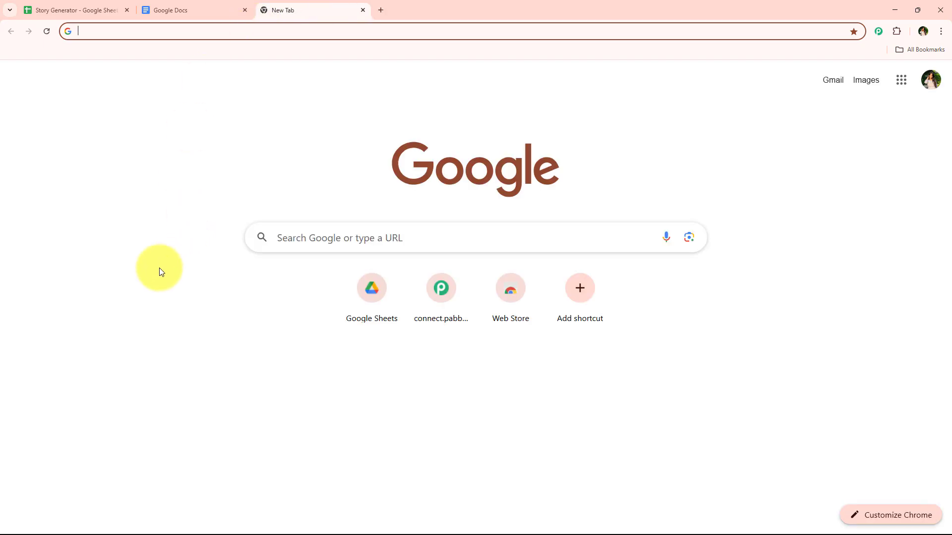
left_click(187, 37)
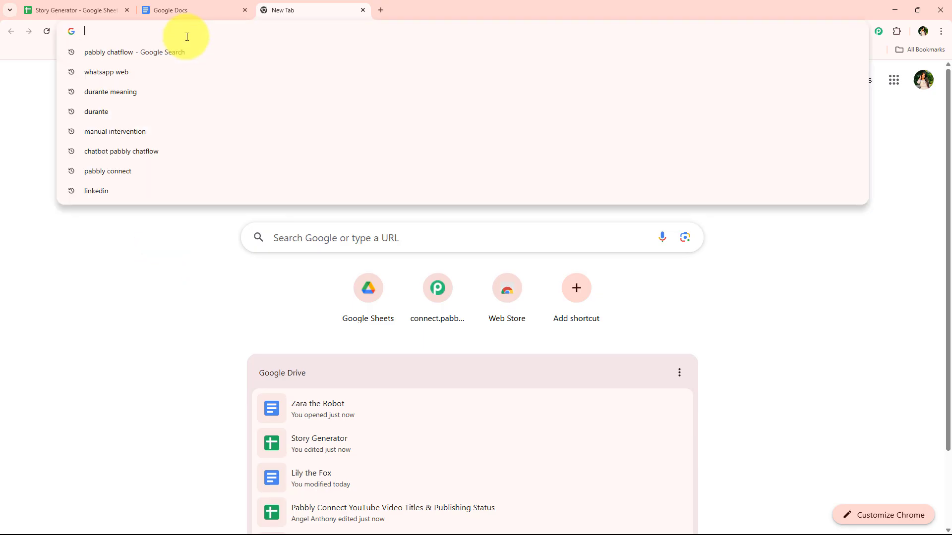
type("Pabbly")
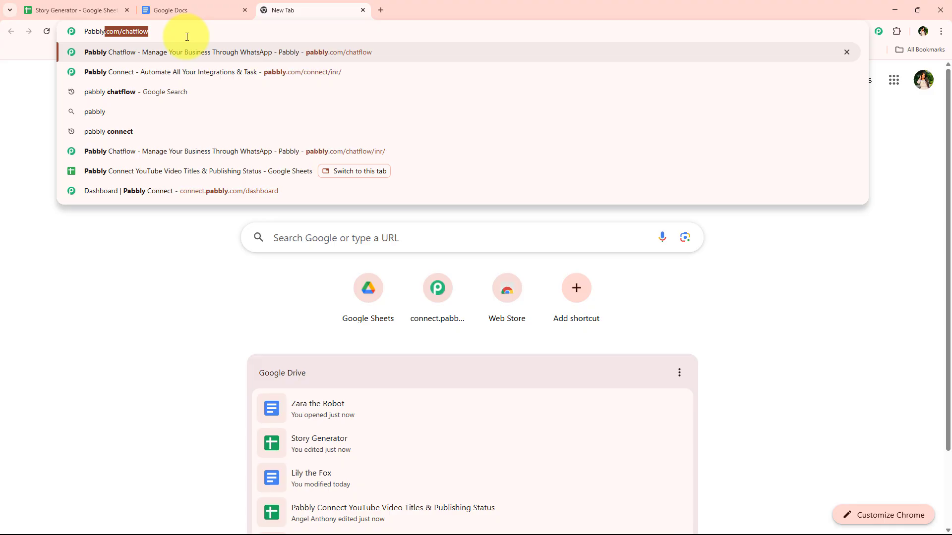
type(".com")
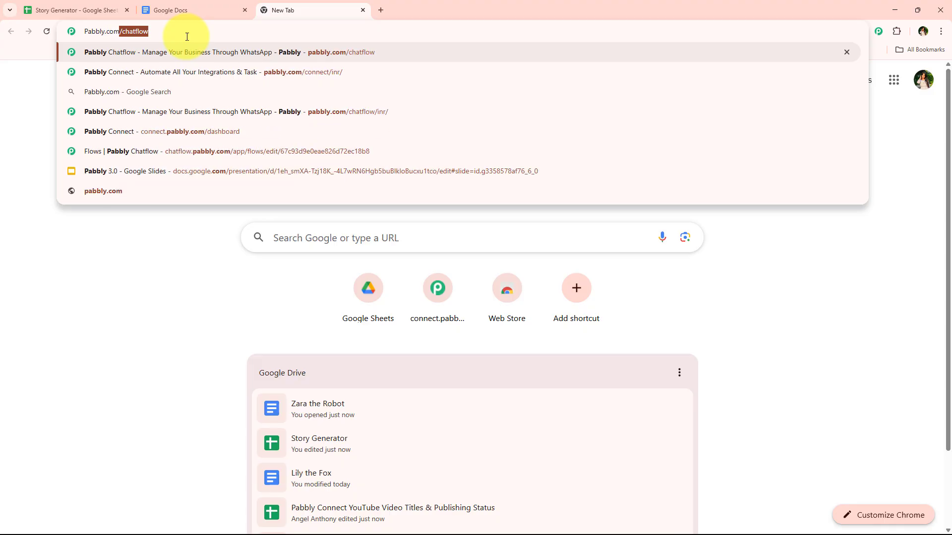
type("/connect")
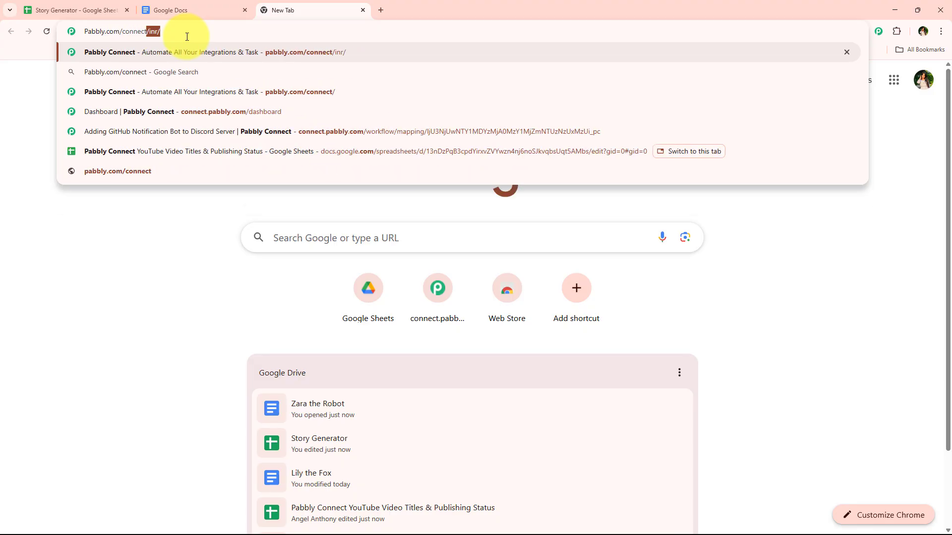
key("Return")
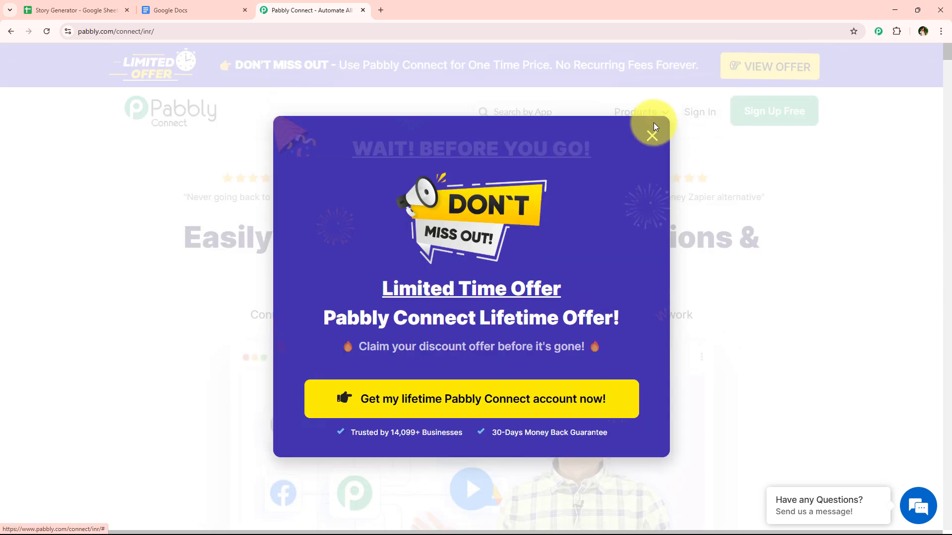
left_click(652, 141)
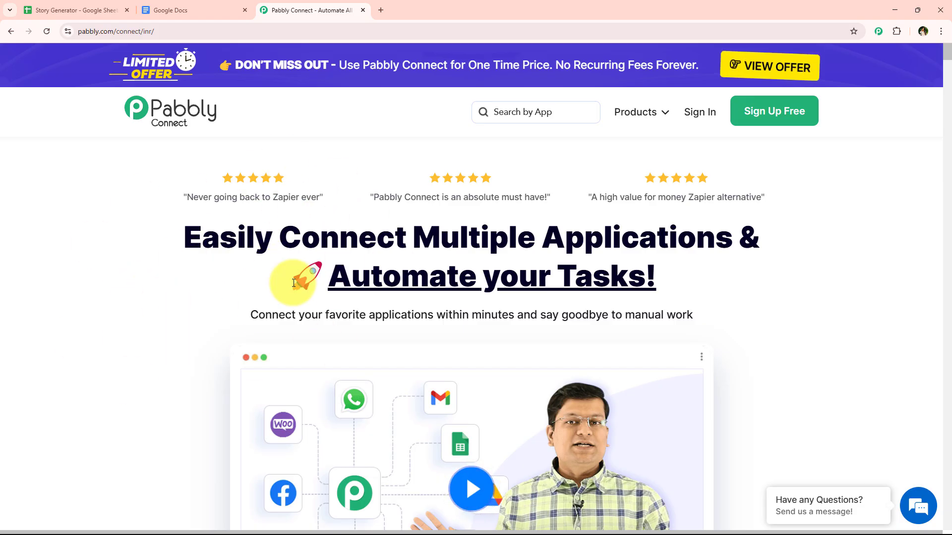
- Sign in to Pabbly and access Pabbly Connect from the list of all Pabbly apps
left_click(693, 129)
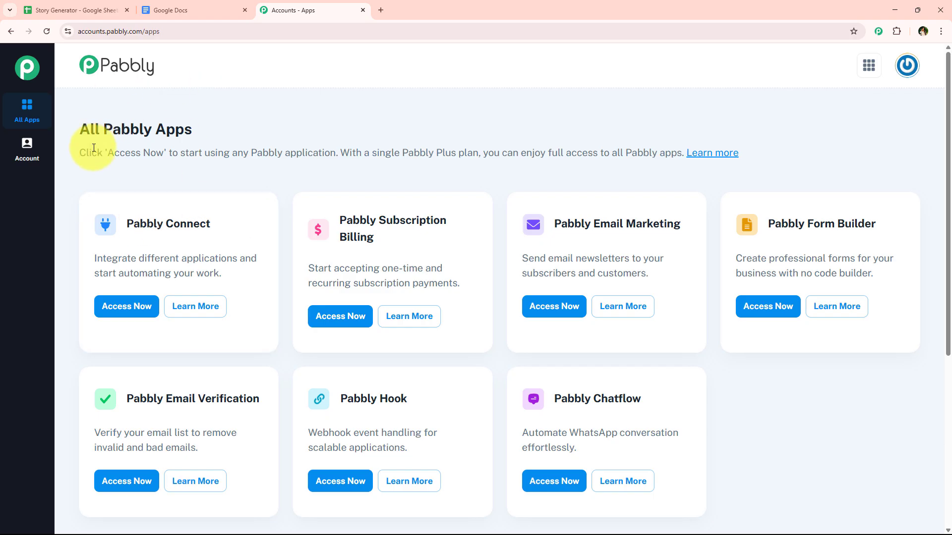
left_click_drag(76, 127, 222, 126)
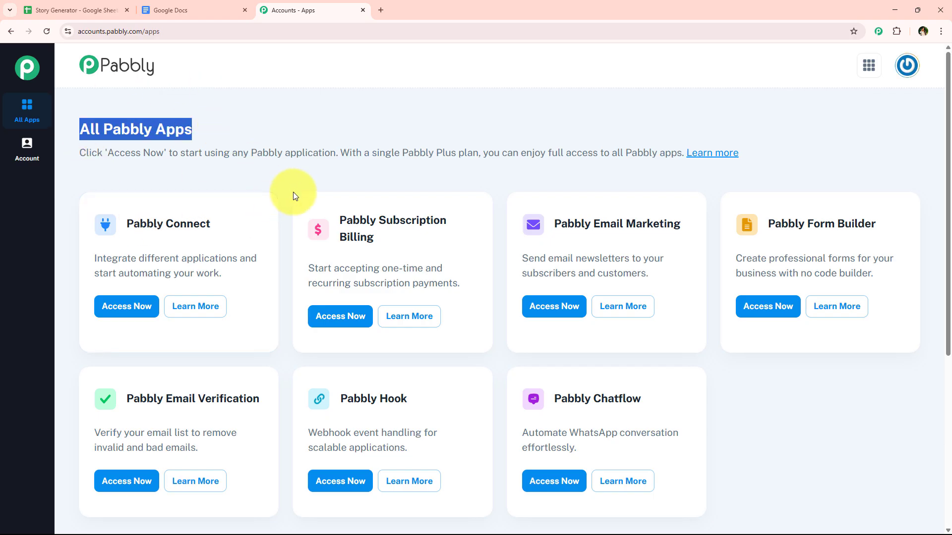
scroll(281, 275, "down", 1)
scroll(281, 285, "up", 1)
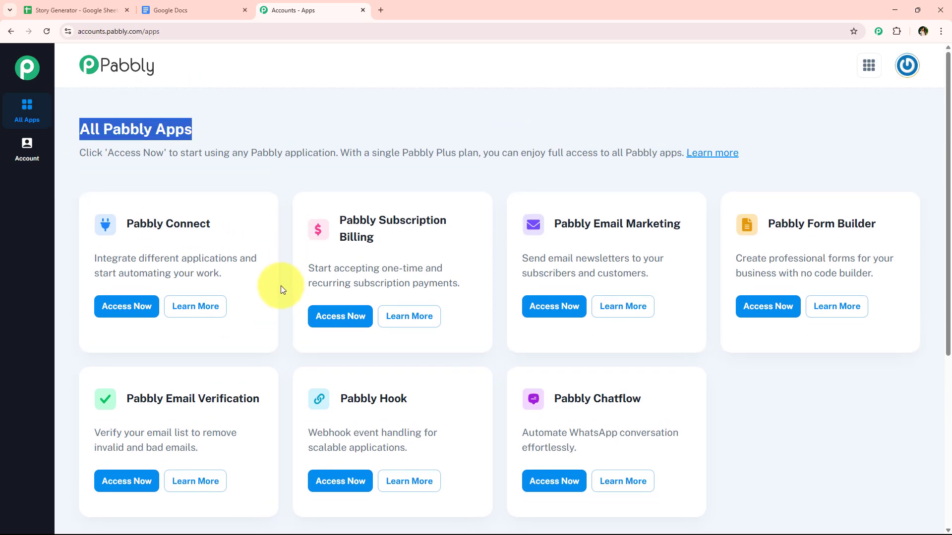
scroll(287, 296, "down", 1)
scroll(286, 312, "up", 1)
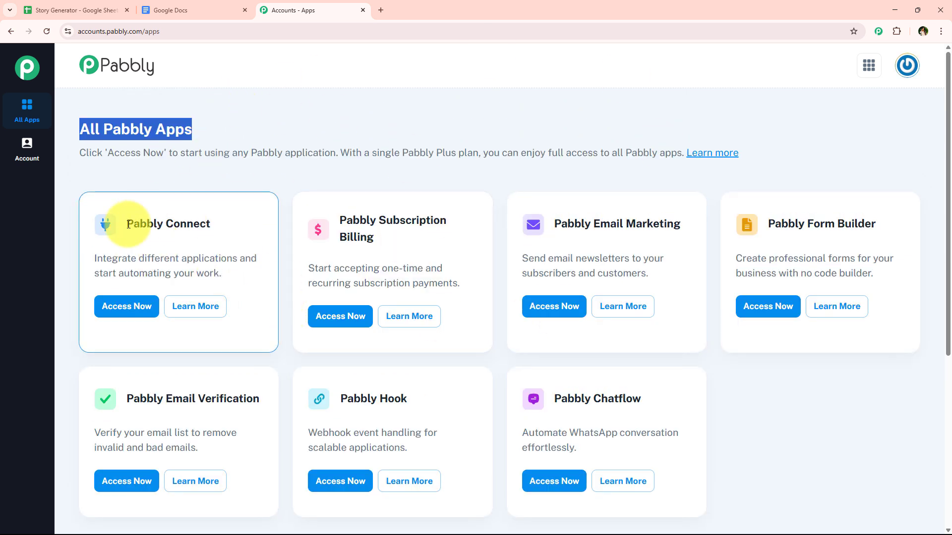
left_click_drag(124, 223, 215, 226)
left_click_drag(137, 258, 239, 264)
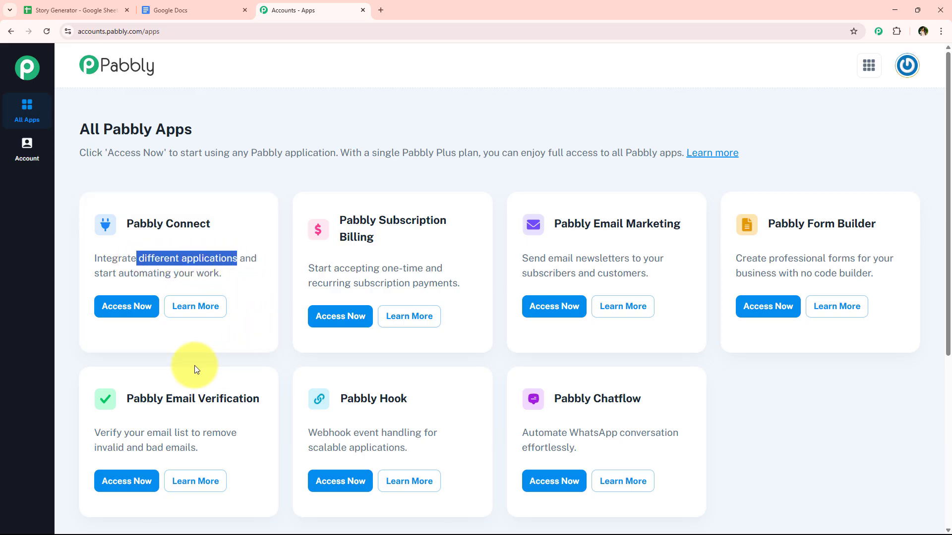
left_click(123, 308)
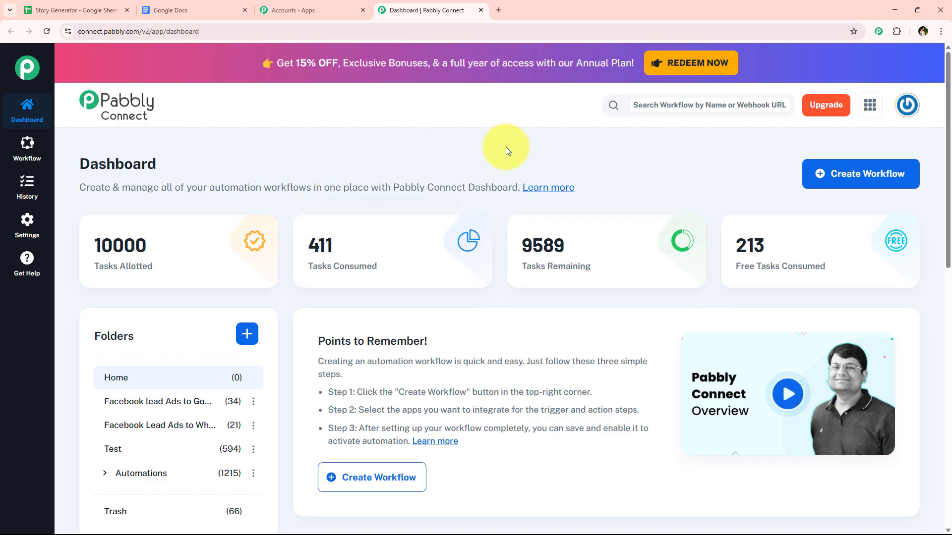
- Start creating a new workflow and assign it to the Automations folder
left_click_drag(76, 166, 171, 166)
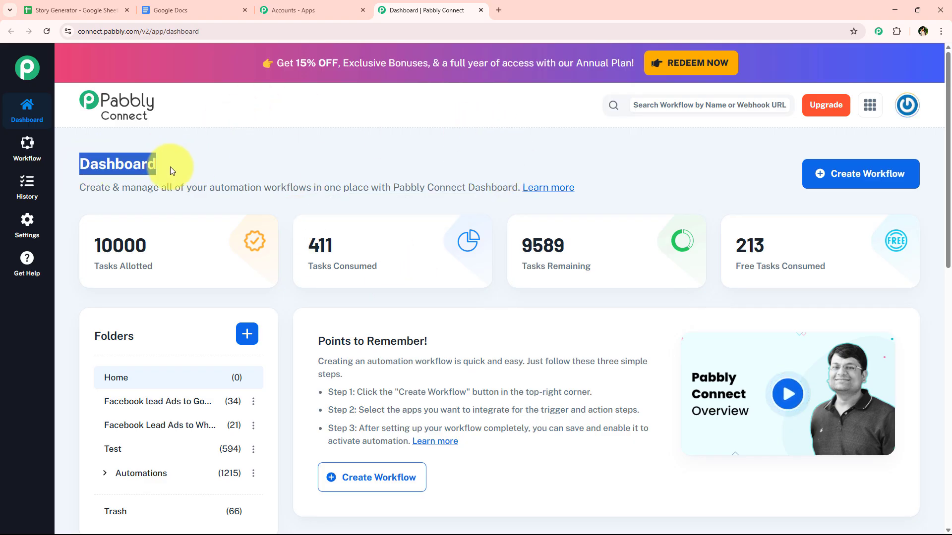
left_click(216, 155)
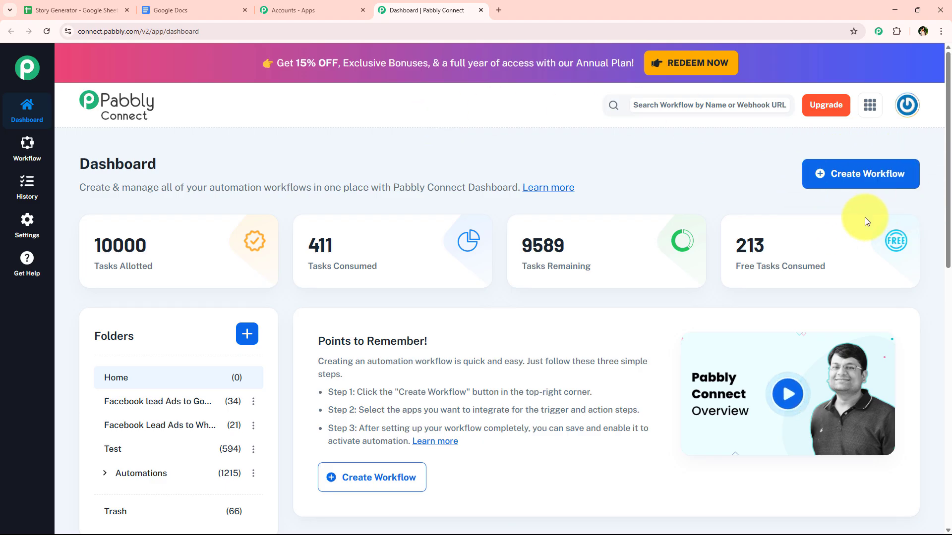
left_click(894, 171)
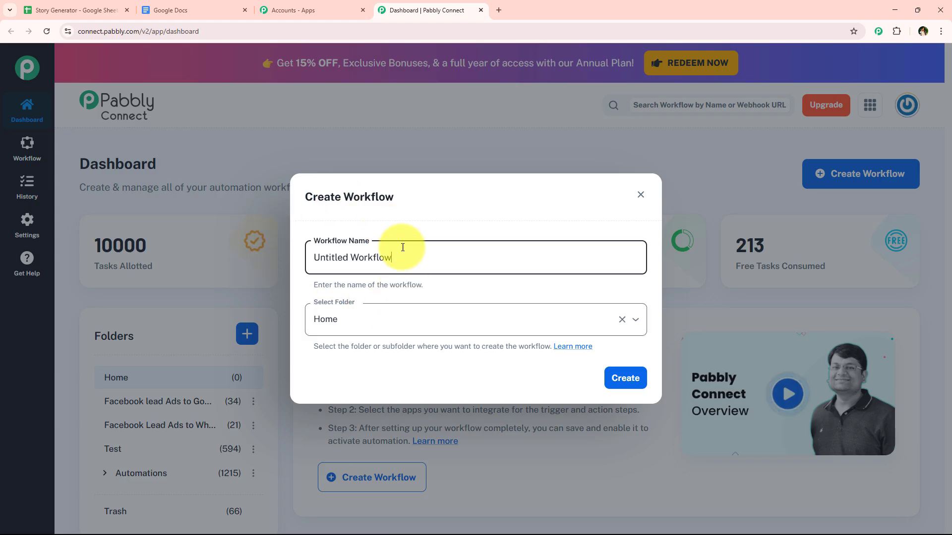
left_click(341, 320)
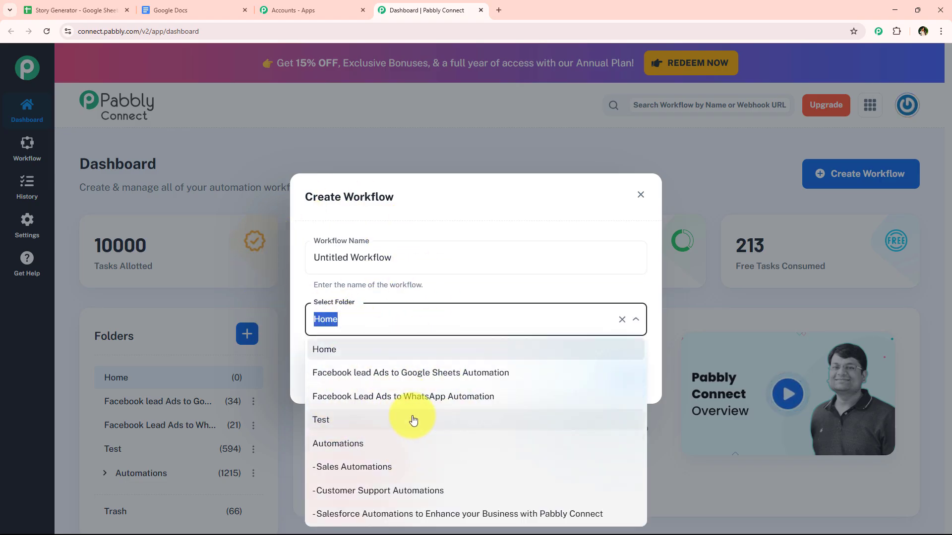
left_click(434, 352)
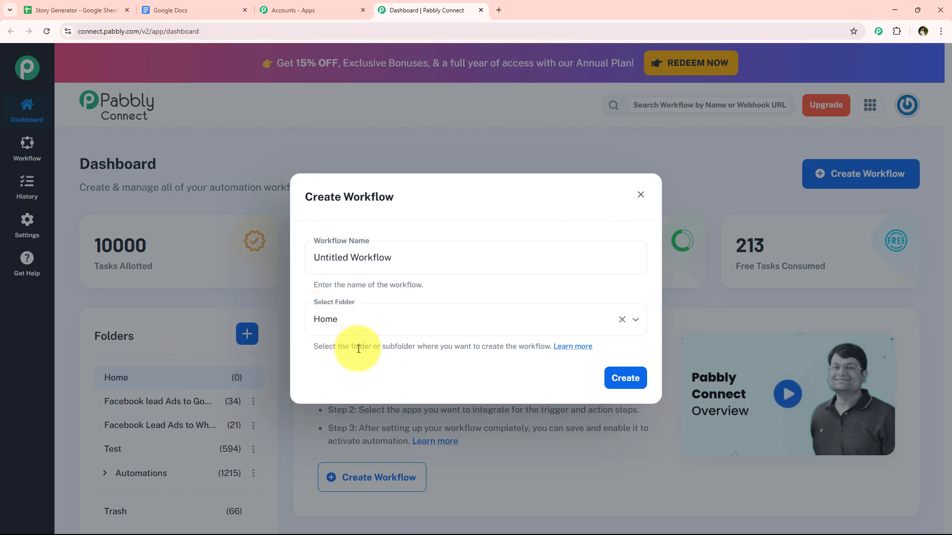
left_click(413, 347)
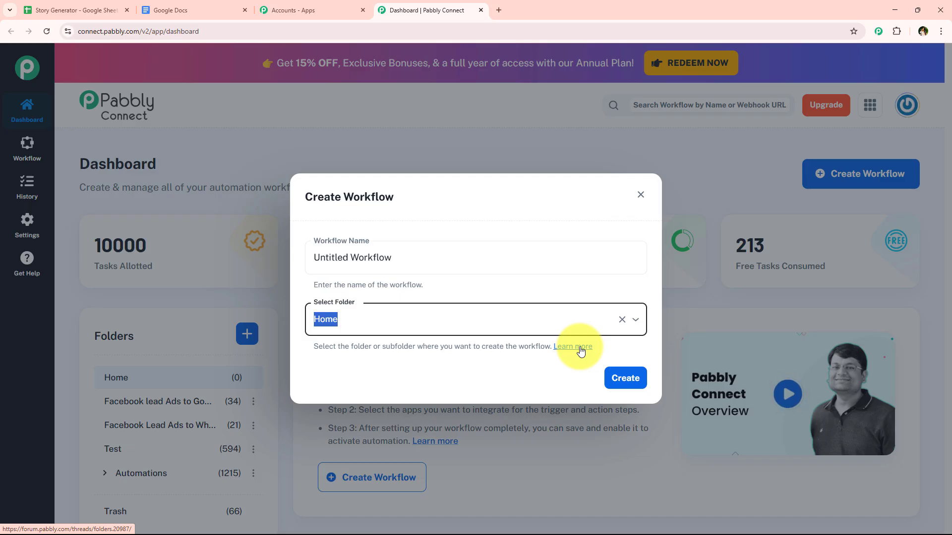
left_click(495, 311)
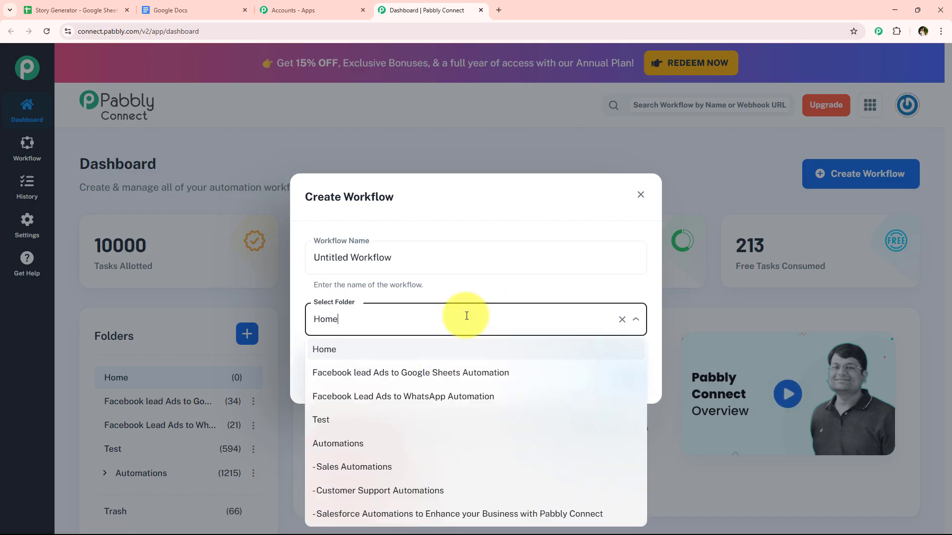
left_click(533, 452)
- Name the workflow "How to Write Stories Using AI Agent - Google Sheets, OpenAI, Google Docs" and create it
triple_click(413, 266)
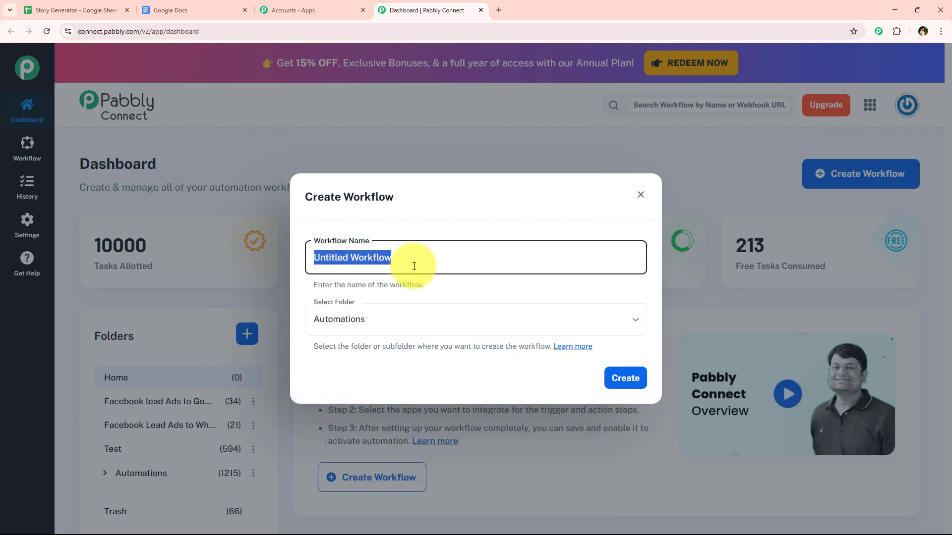
key("BackSpace")
type("How to Write Stories Using AI Agent -Google Sheets, OpenAI, Google Docs")
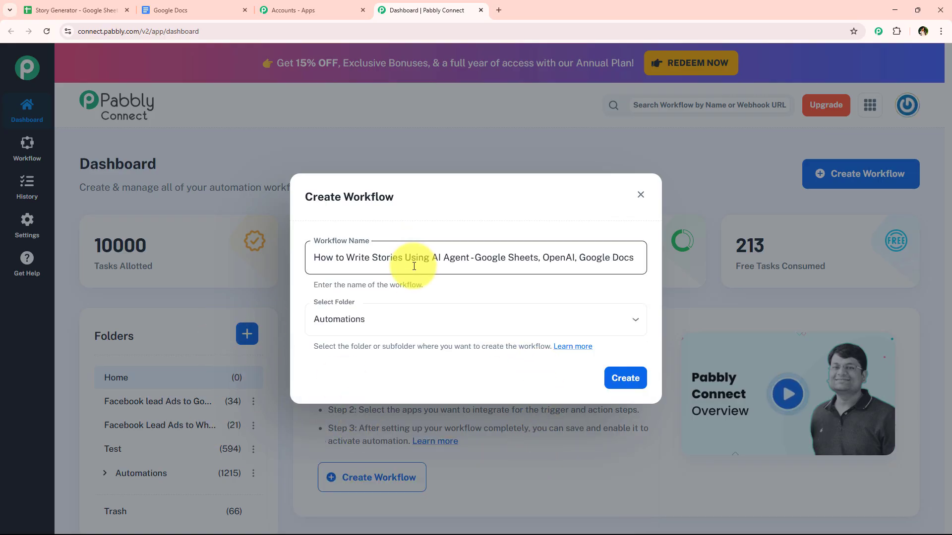
left_click_drag(405, 260, 470, 259)
left_click_drag(542, 258, 634, 258)
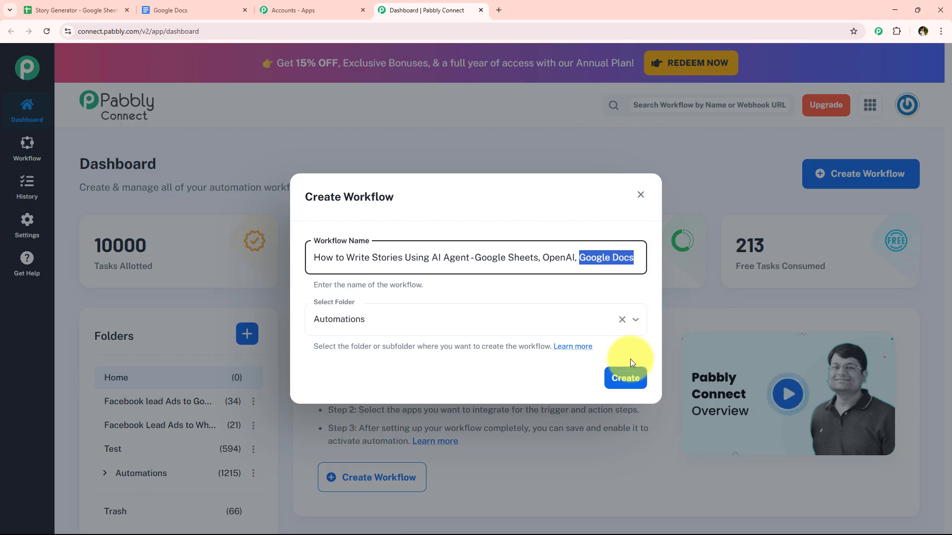
left_click(624, 381)
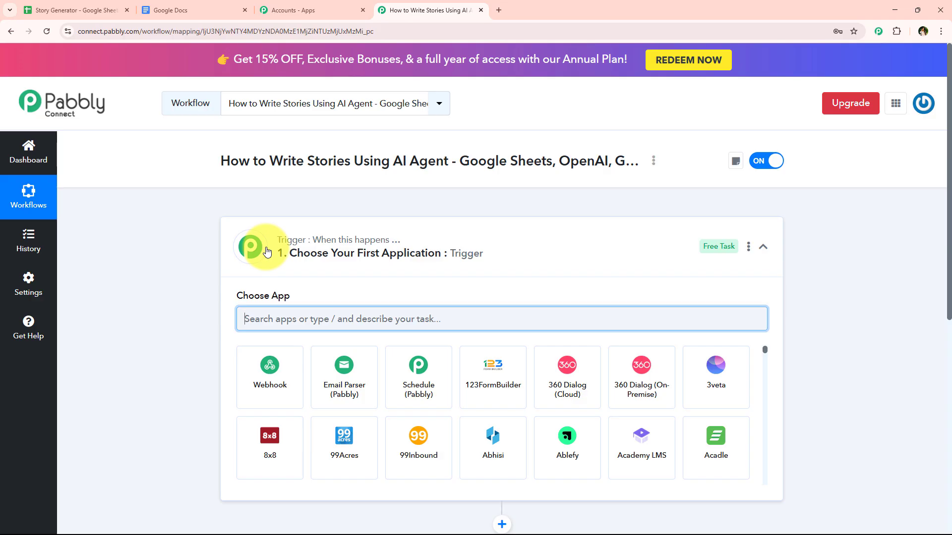
- Set the workflow's trigger to Google Sheets with the event New or Updated Spreadsheet Row
left_click(267, 252)
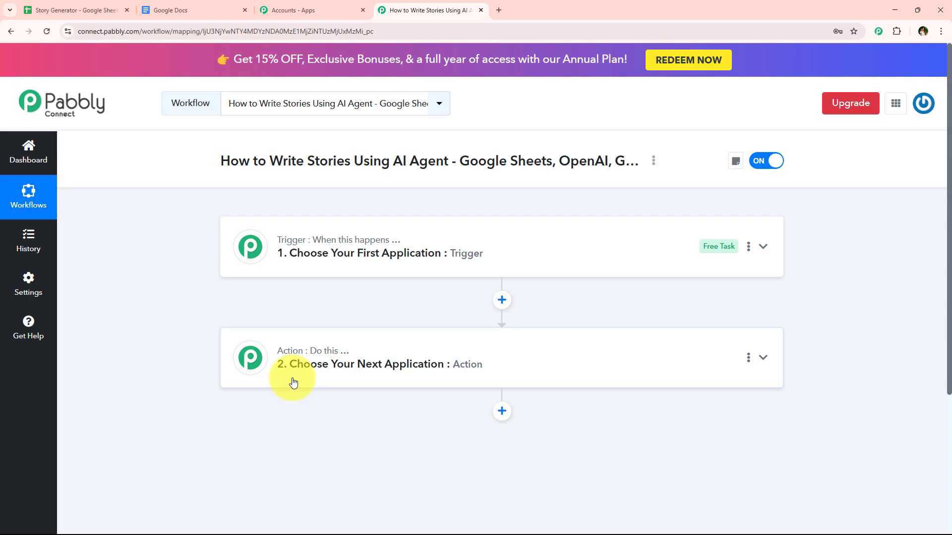
left_click(297, 267)
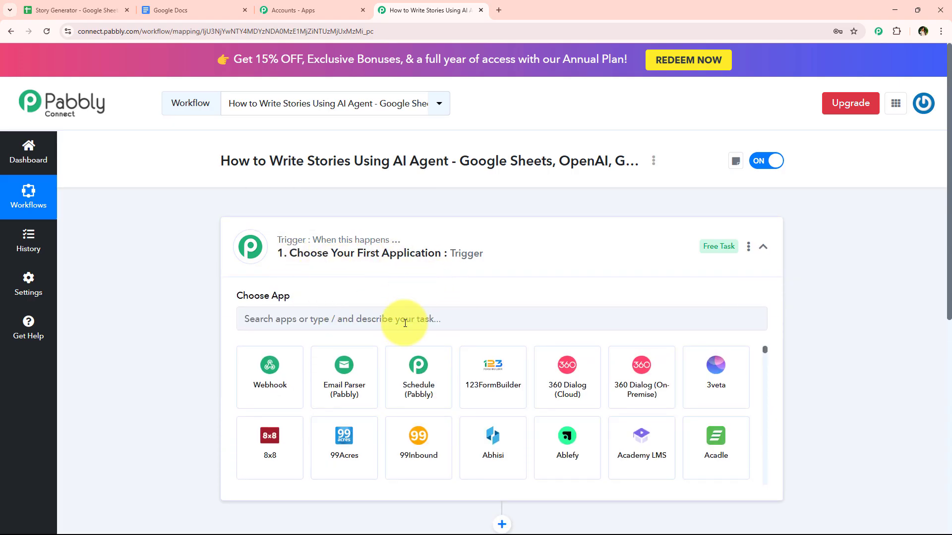
left_click(365, 320)
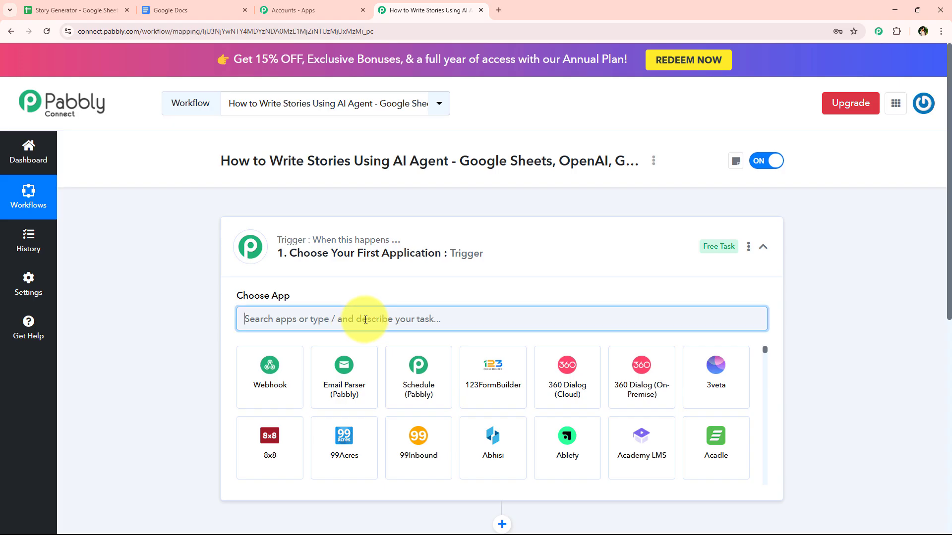
type("Sheets")
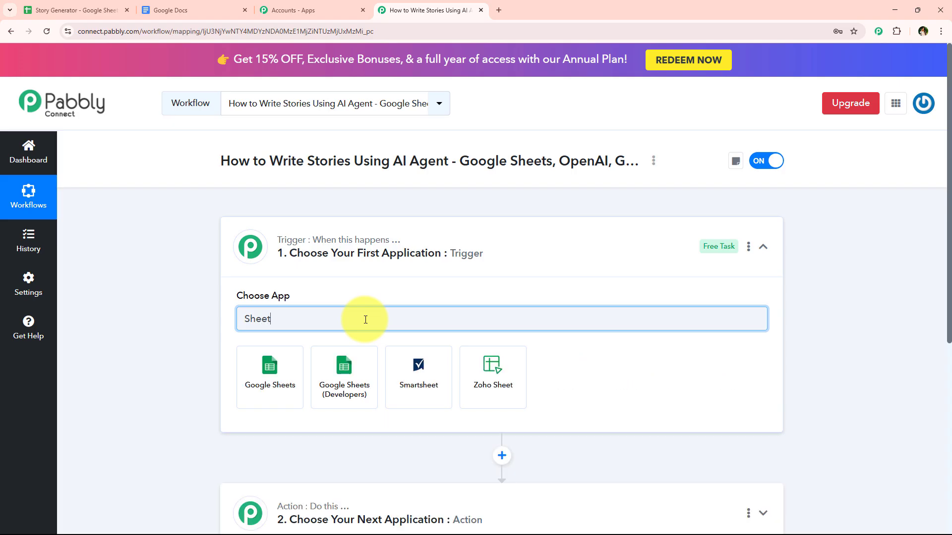
left_click(286, 354)
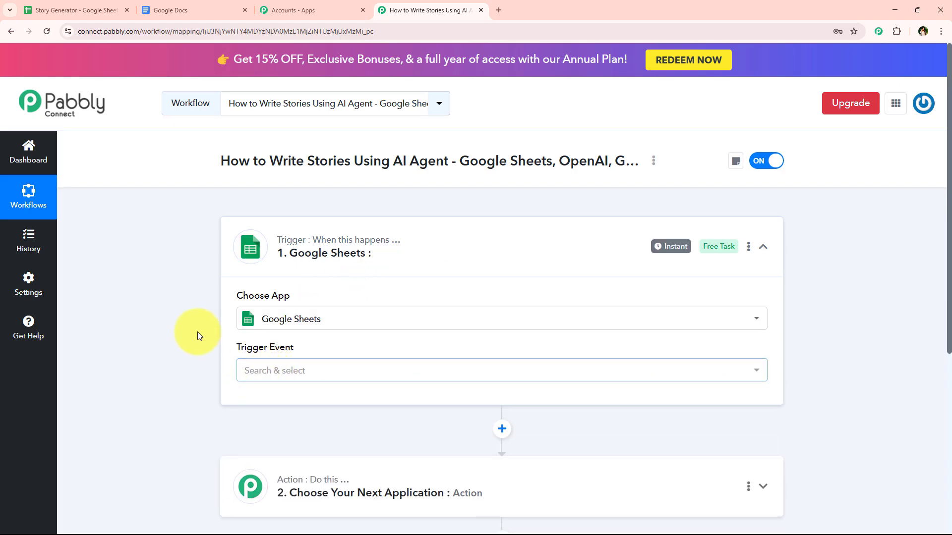
left_click(312, 372)
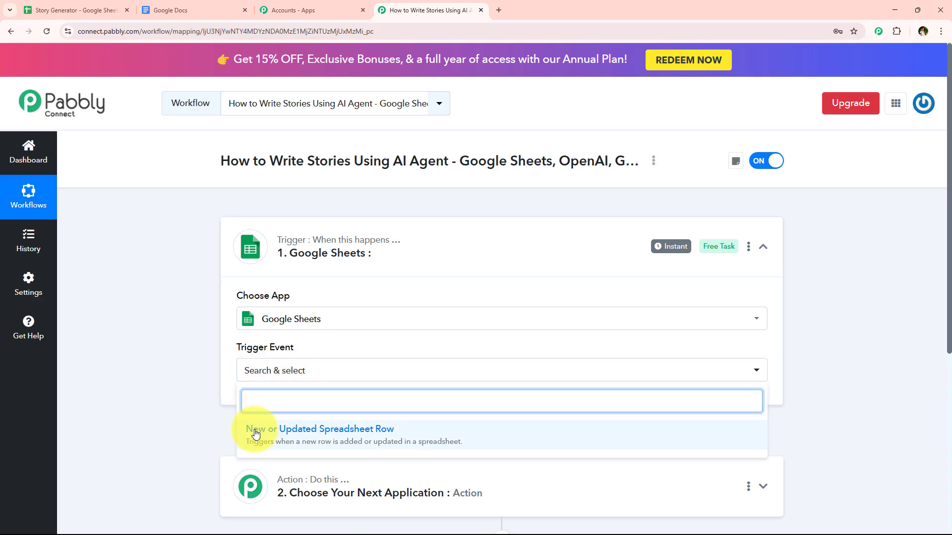
left_click(405, 435)
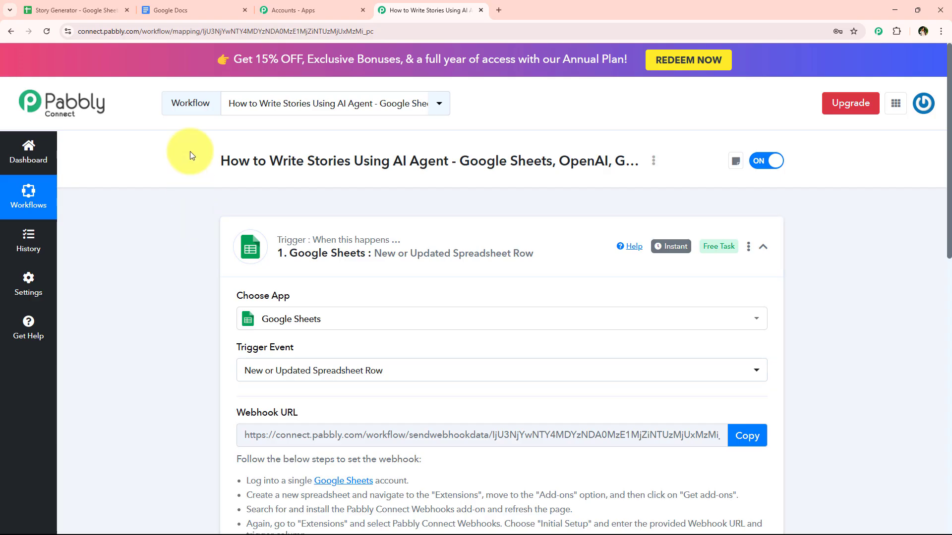
- Copy the webhook URL provided for the Google Sheets trigger
middle_click(202, 174)
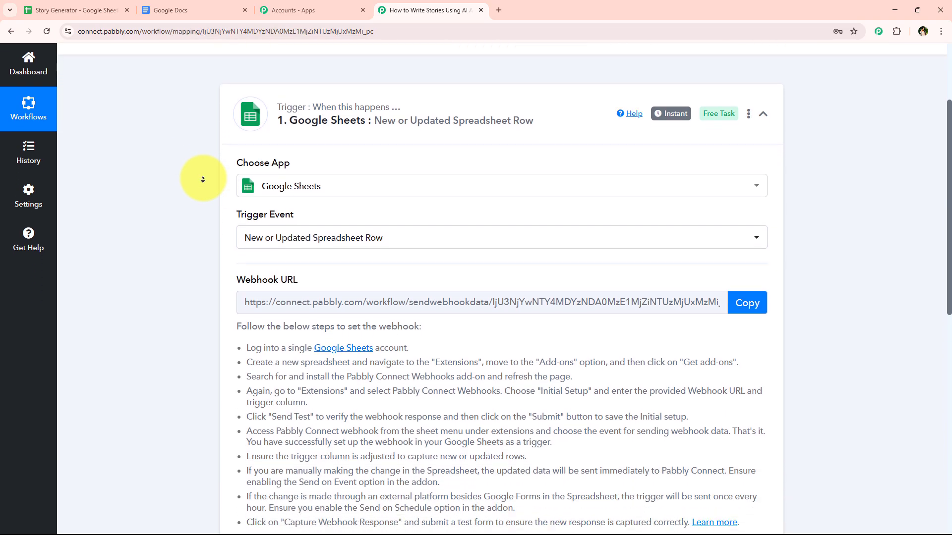
middle_click(203, 179)
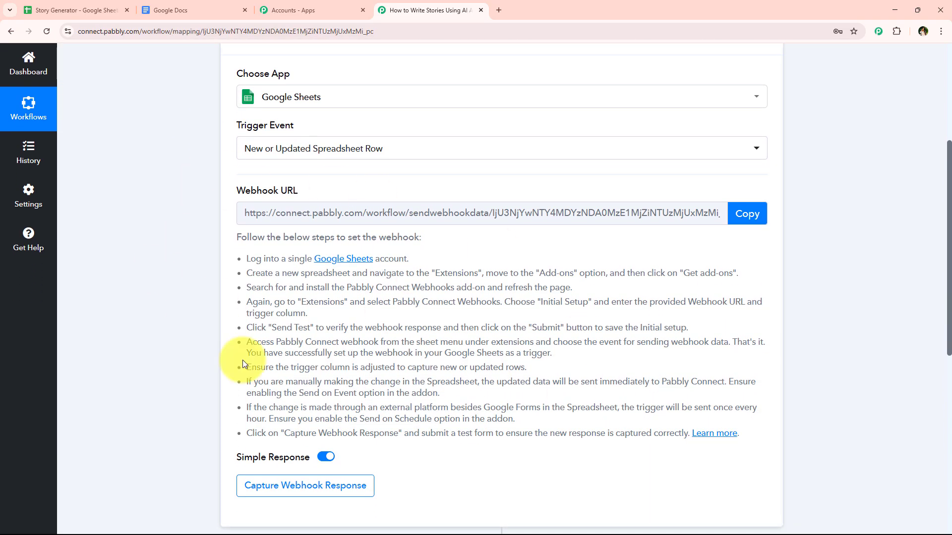
scroll(238, 265, "up", 1)
scroll(237, 266, "up", 1)
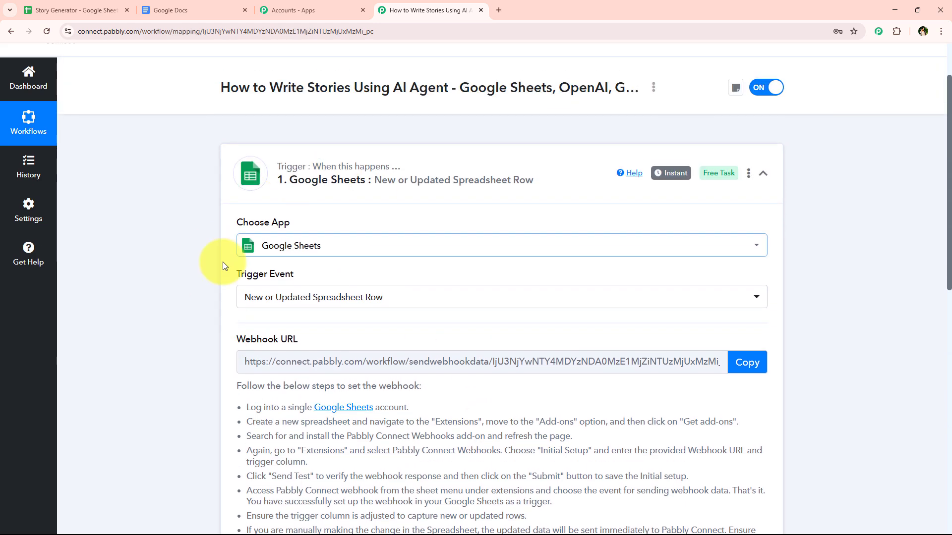
scroll(184, 290, "down", 2)
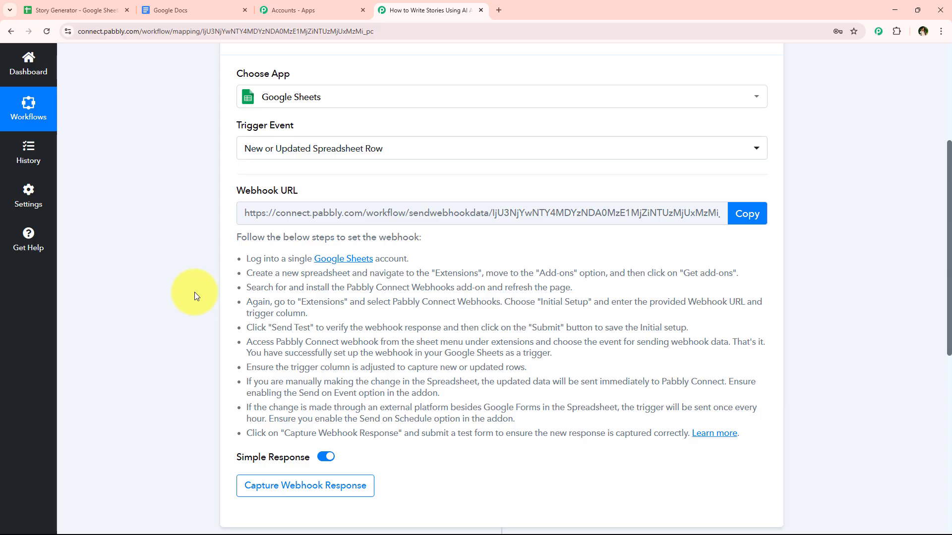
left_click(743, 213)
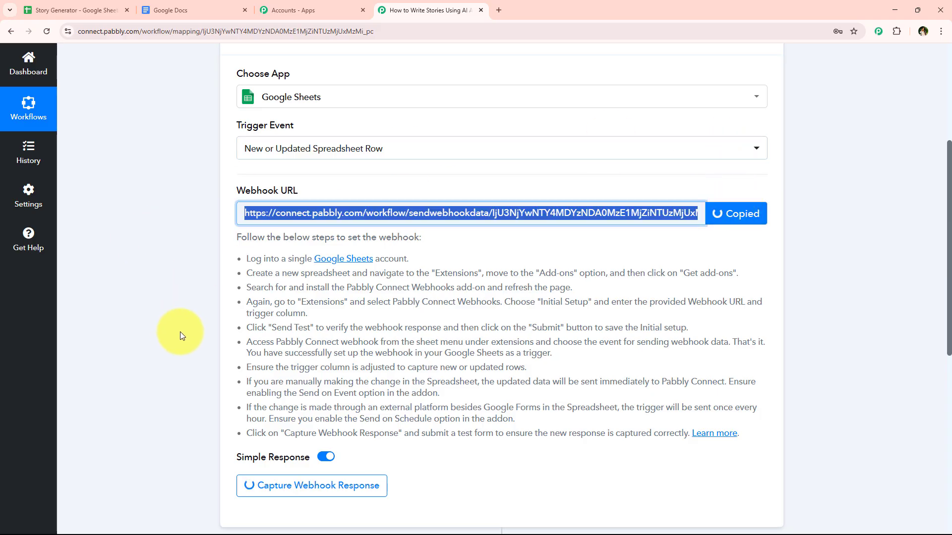
- Read the webhook setup instructions below the URL, especially the Google Sheets login and the add-on steps
left_click_drag(244, 258, 741, 430)
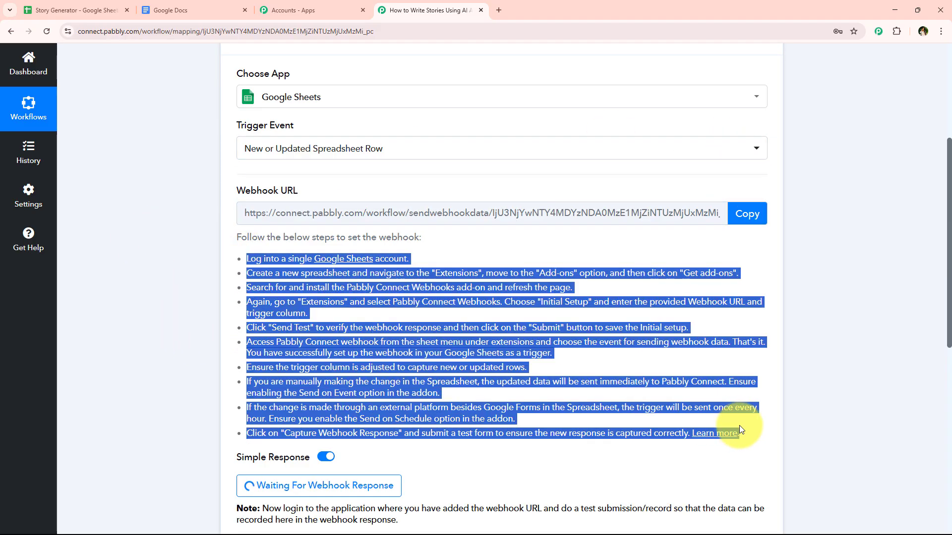
left_click(218, 278)
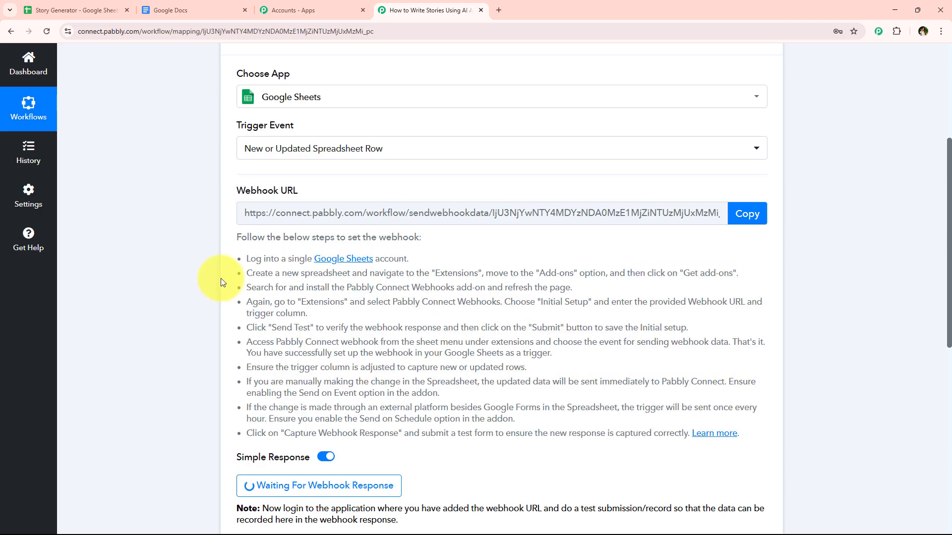
left_click_drag(245, 259, 409, 259)
left_click(339, 369)
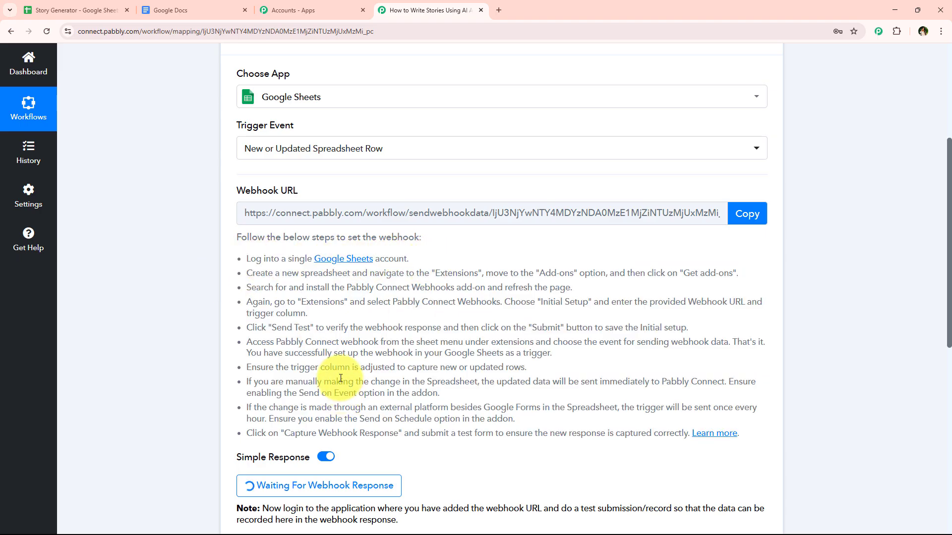
left_click_drag(246, 273, 614, 273)
left_click(421, 367)
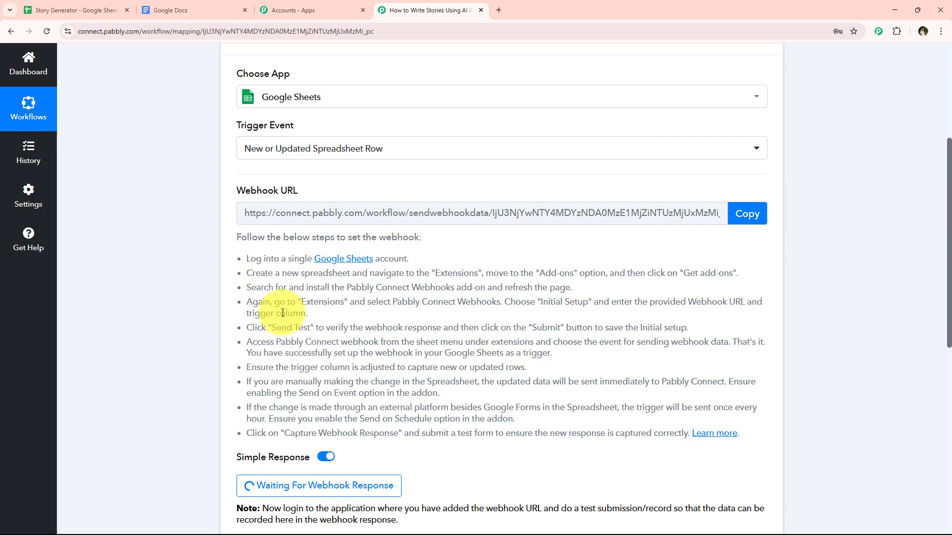
- Switch to the Story Generator spreadsheet, dismiss the story preview and open the Google Workspace Marketplace to get add-ons
left_click(110, 5)
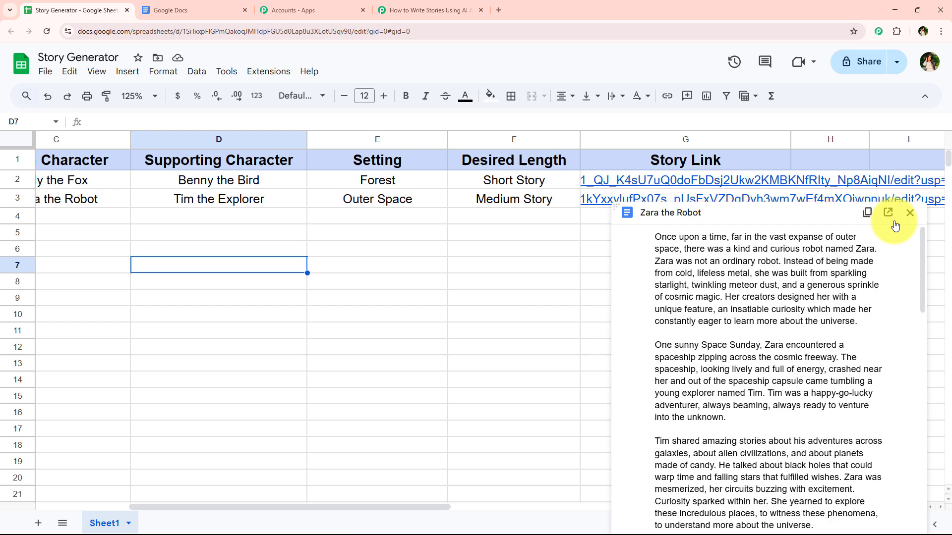
left_click(298, 244)
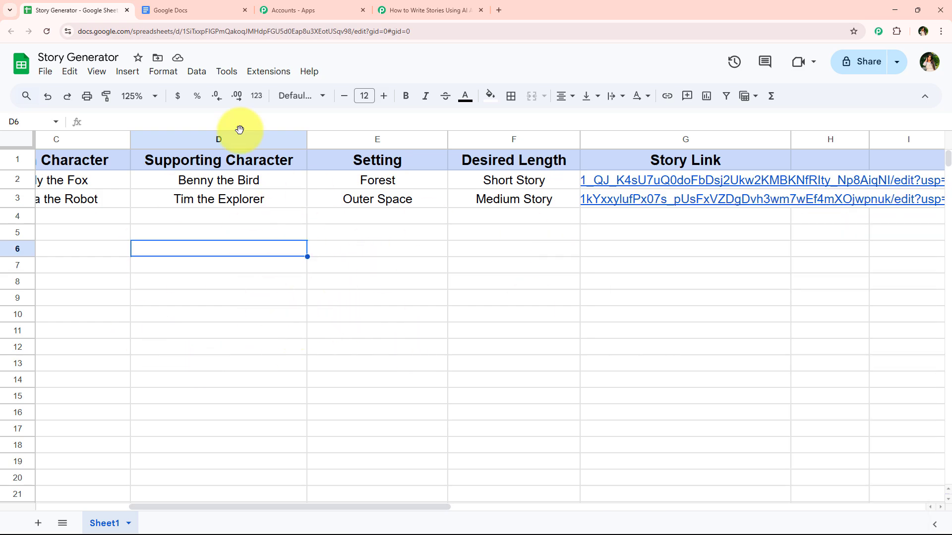
left_click(279, 76)
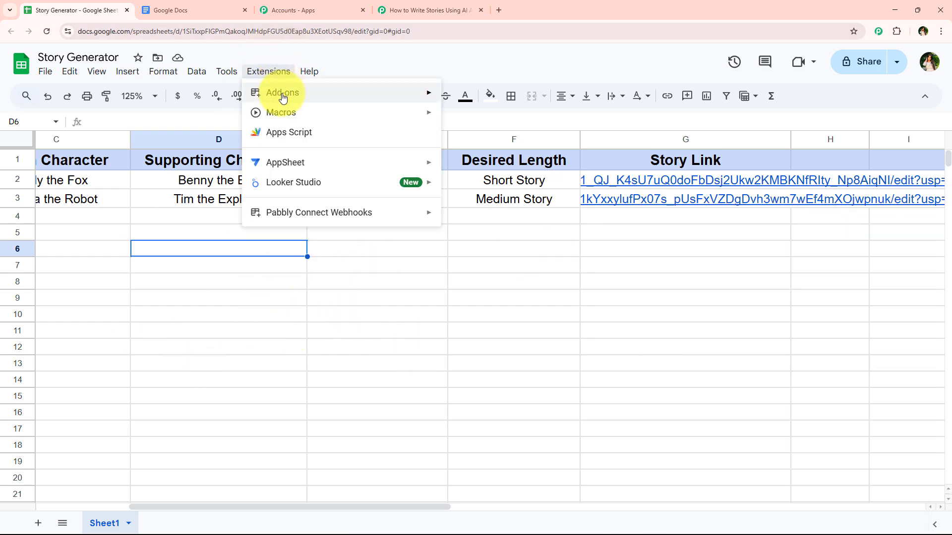
mouse_move(278, 95)
left_click(542, 100)
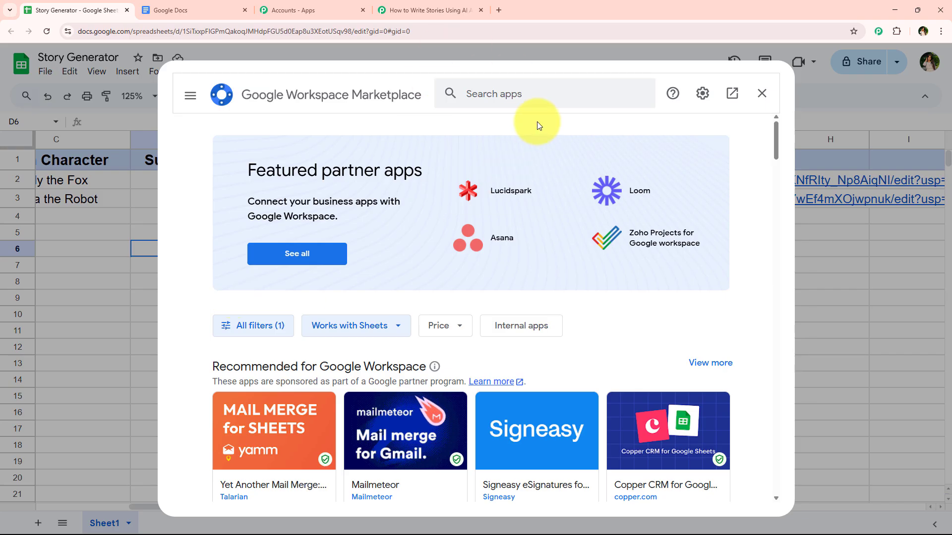
- Search the marketplace for Pabbly Connect Webhooks and look through the add-on's listing page
left_click(523, 99)
type("Pab")
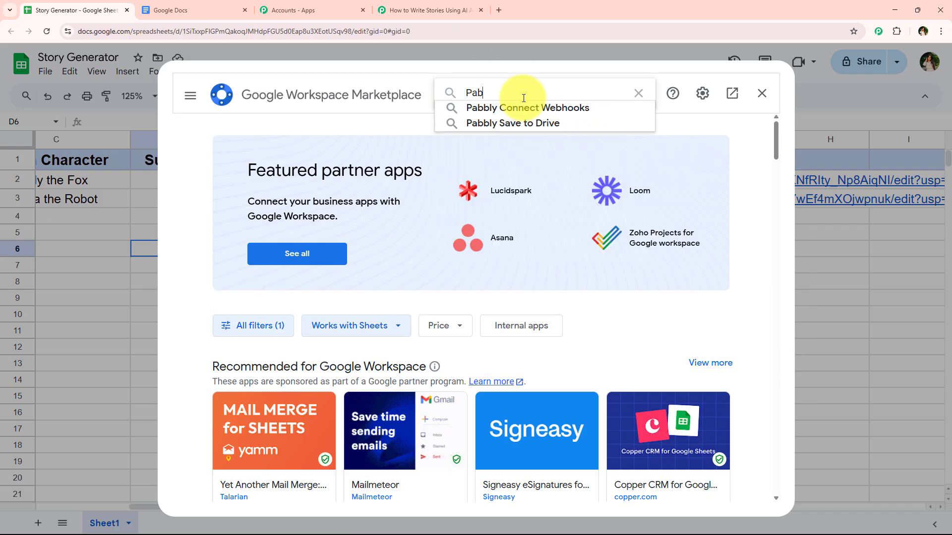
left_click(554, 105)
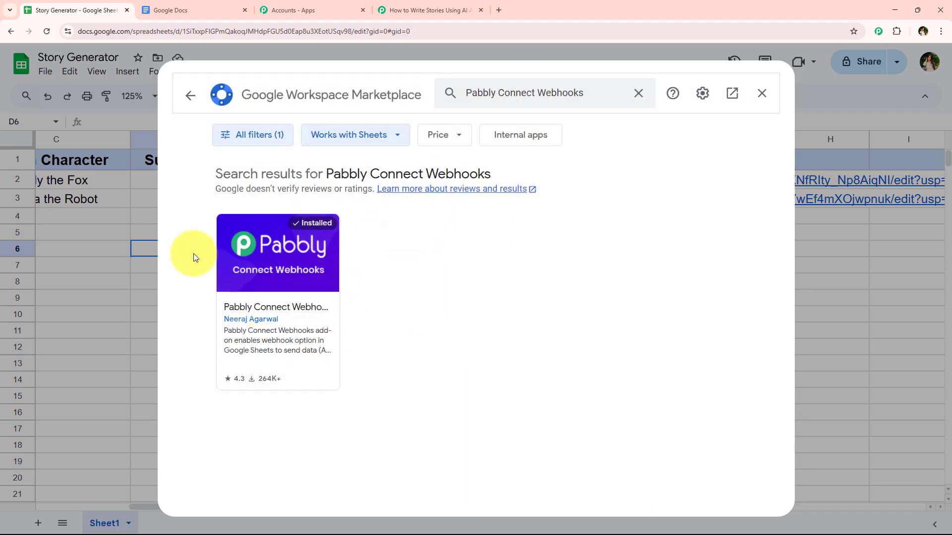
left_click(263, 222)
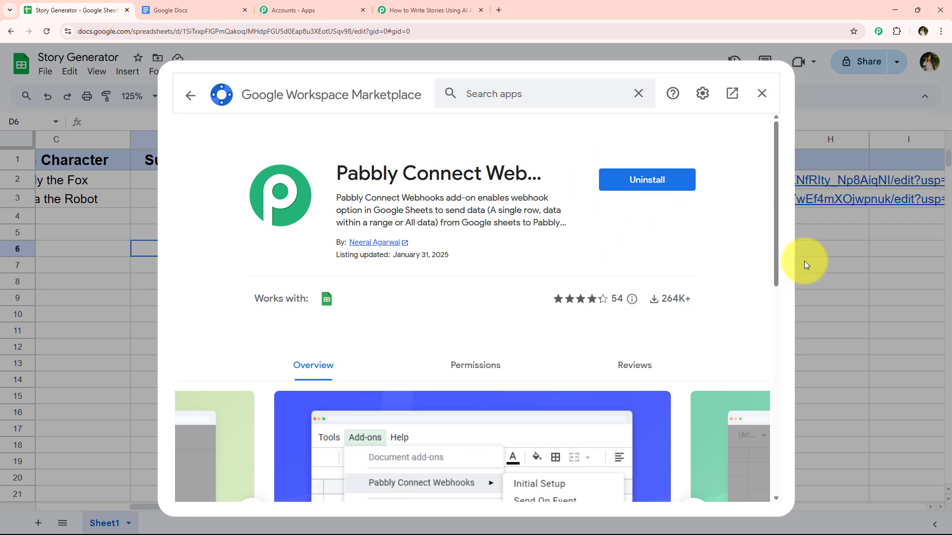
scroll(542, 286, "down", 5)
scroll(475, 286, "up", 3)
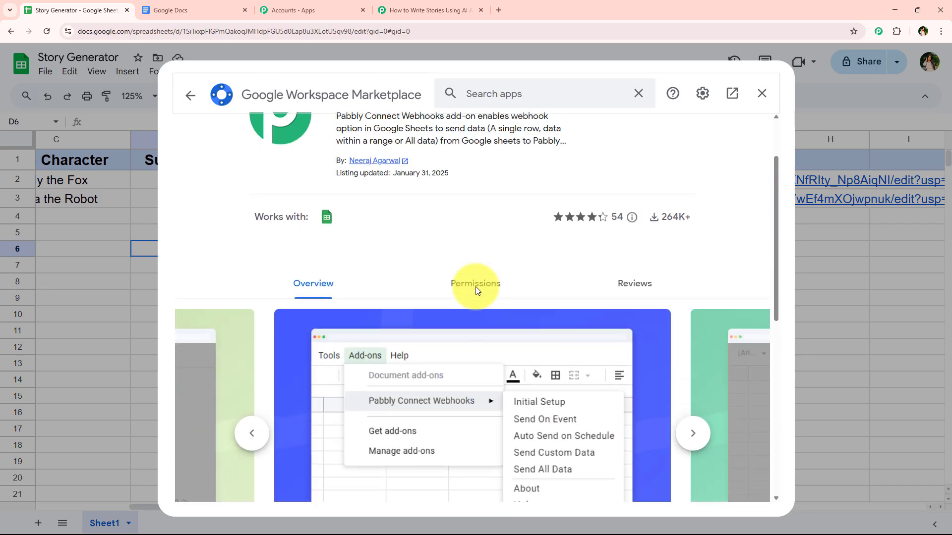
- Close the Pabbly Connect Webhooks marketplace listing and check the add-on's options among the spreadsheet's extensions
scroll(475, 287, "up", 2)
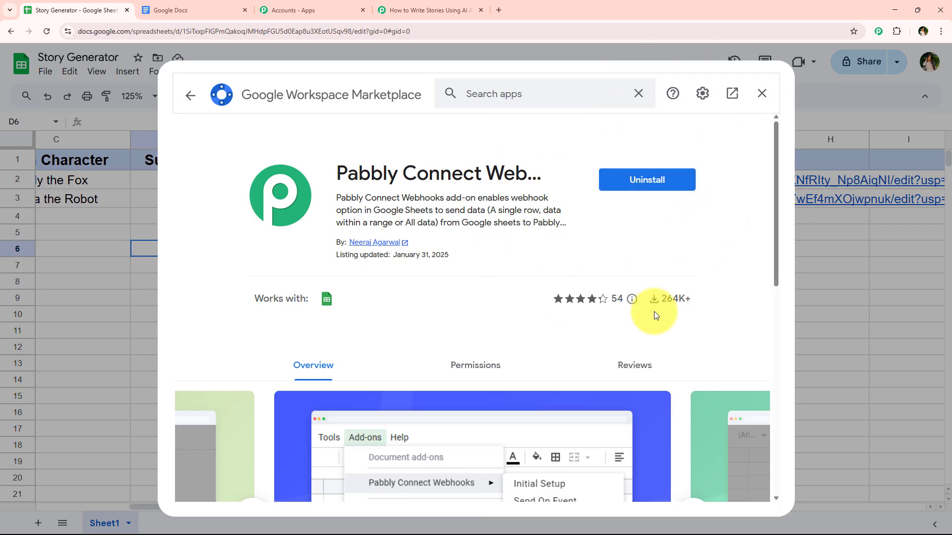
left_click(762, 94)
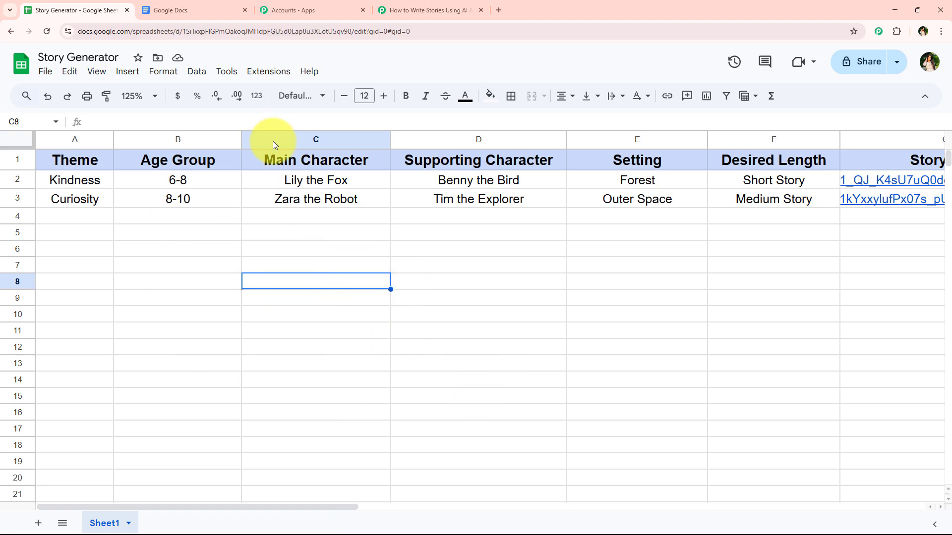
left_click(262, 75)
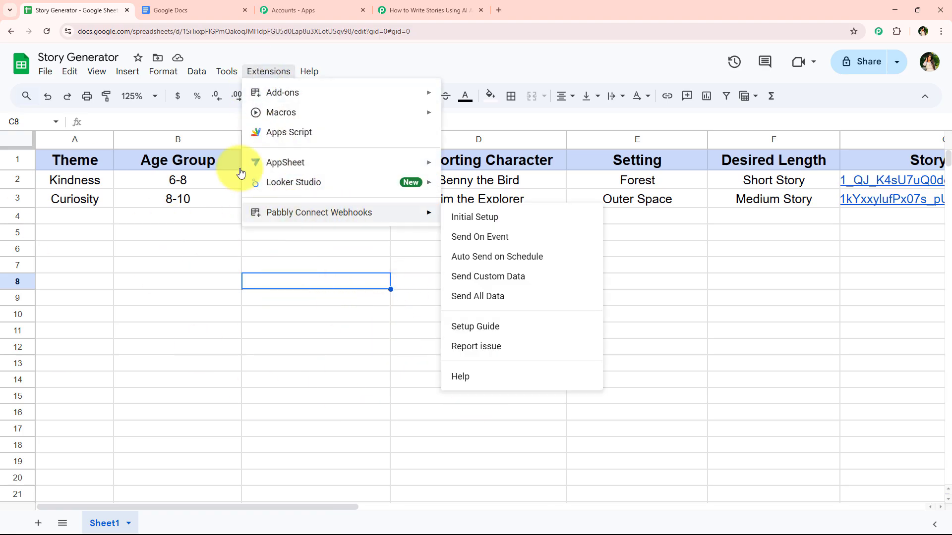
mouse_move(309, 73)
mouse_move(271, 72)
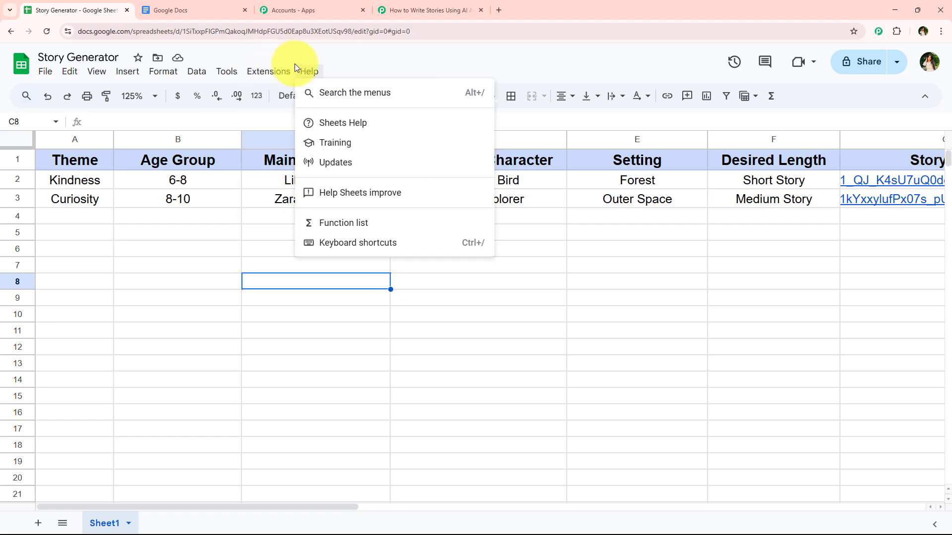
left_click(198, 297)
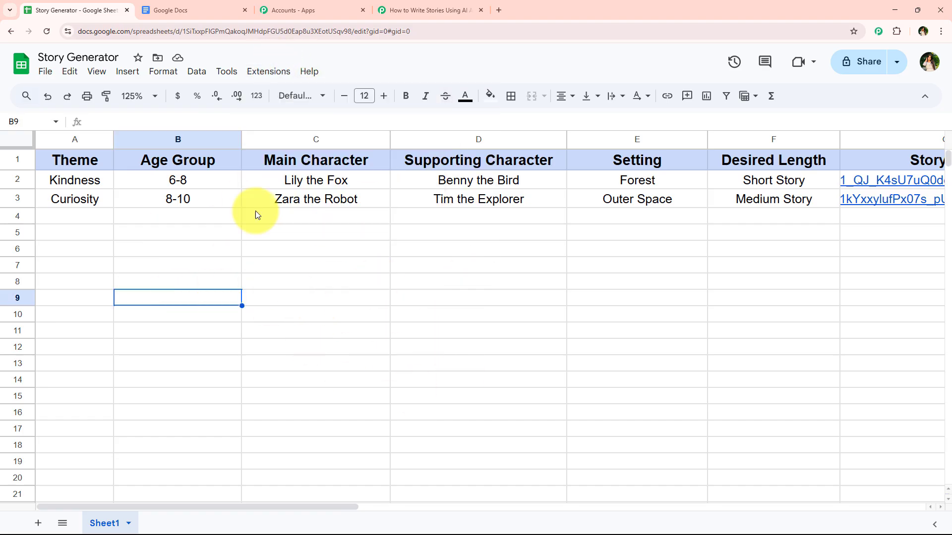
- Open the Initial Setup of Pabbly Connect Webhooks for the sheet and paste the copied workflow URL as the webhook URL
left_click(266, 74)
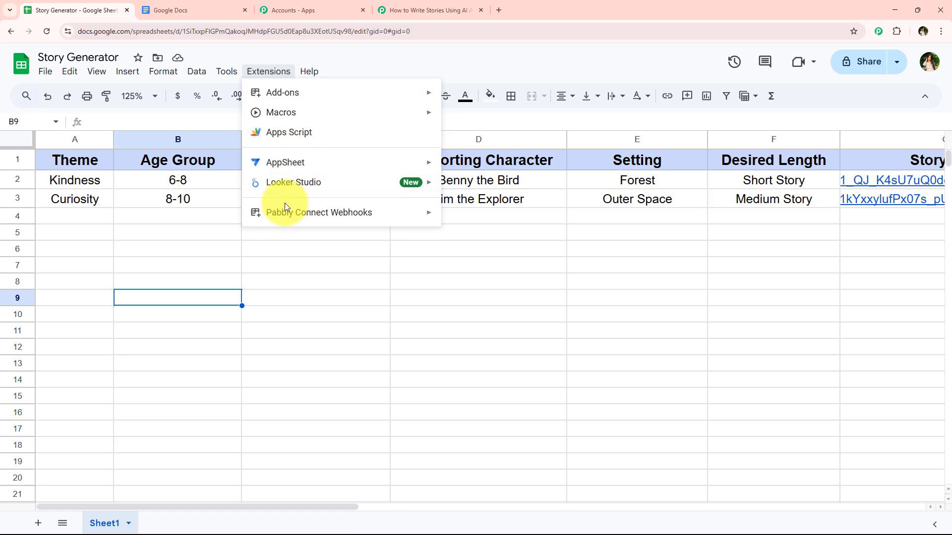
mouse_move(292, 212)
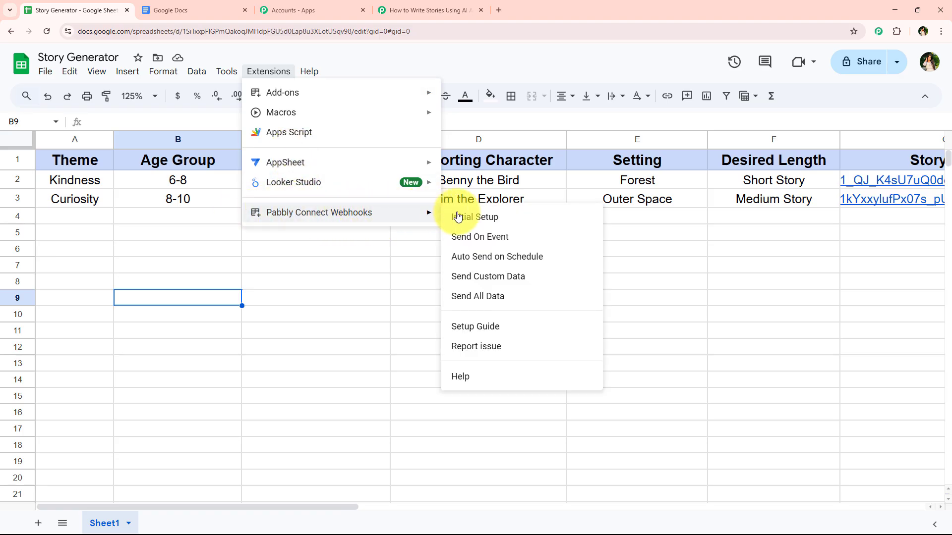
left_click(502, 217)
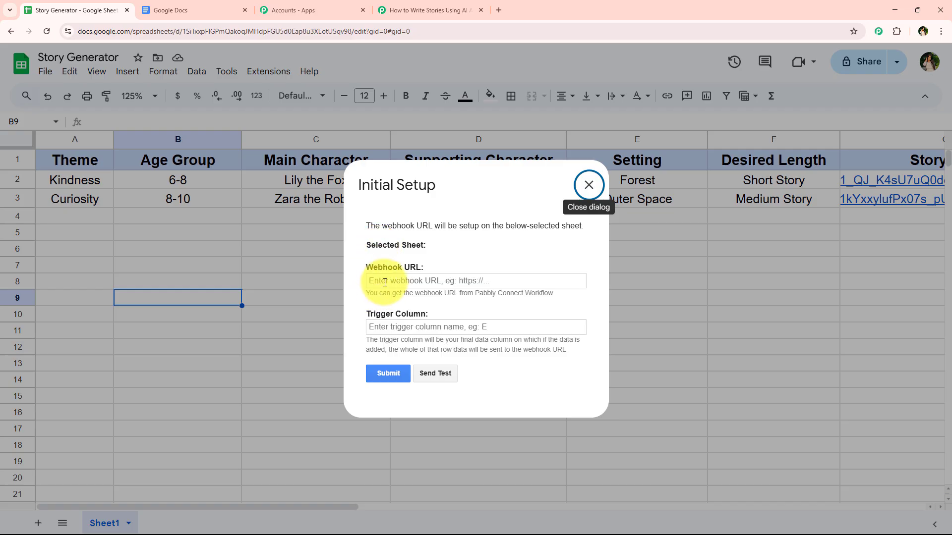
left_click_drag(367, 270, 449, 272)
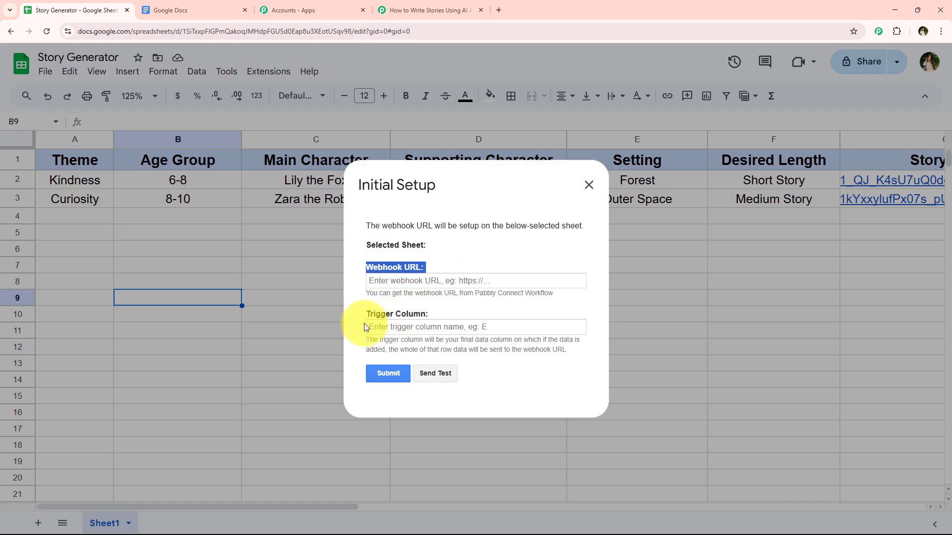
left_click_drag(364, 326, 394, 324)
left_click(398, 325)
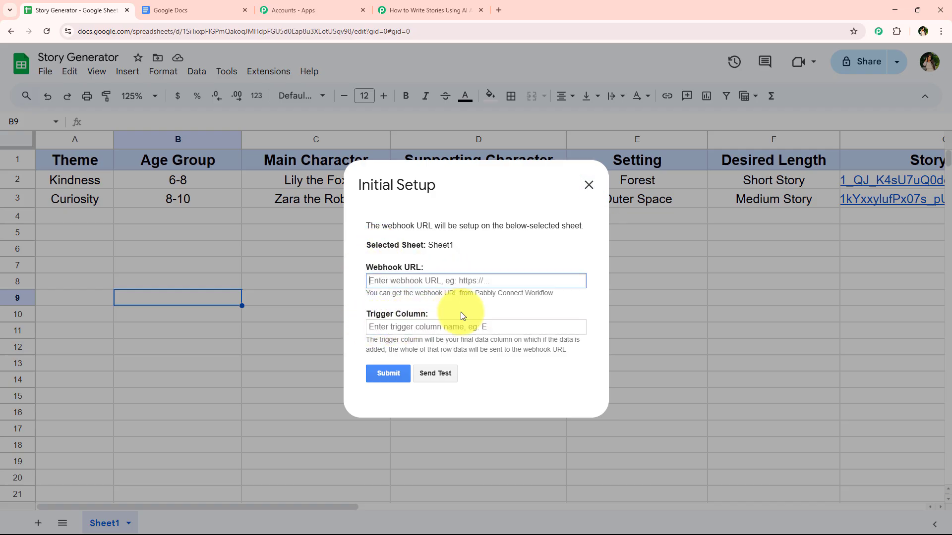
left_click(473, 278)
right_click(473, 279)
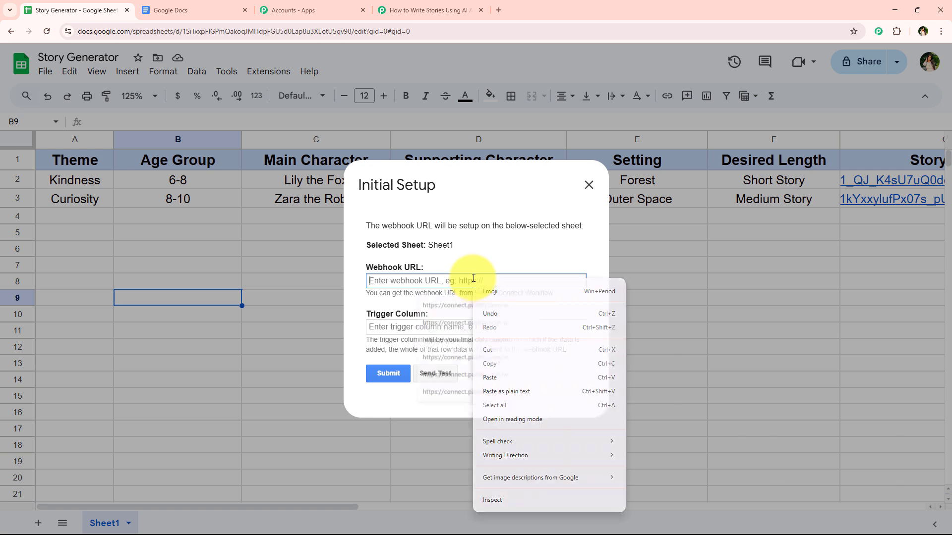
left_click(495, 376)
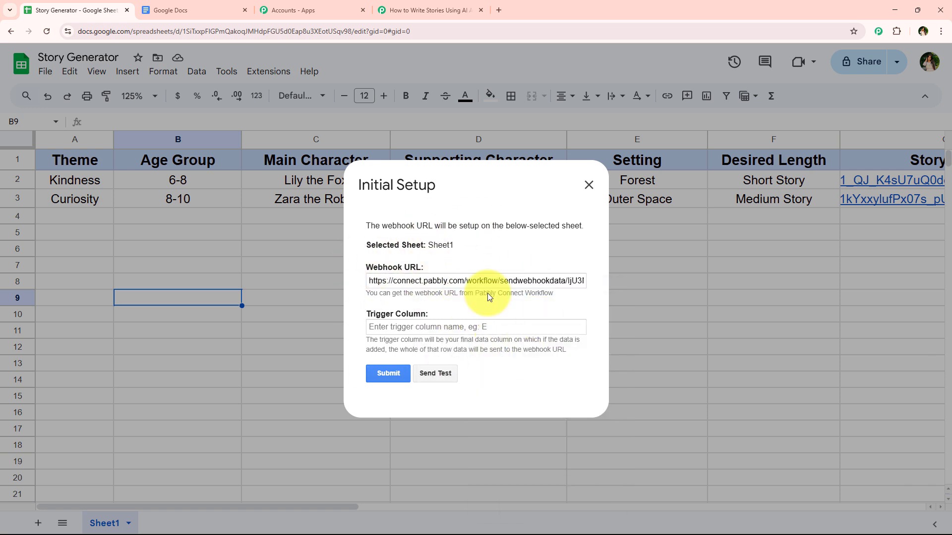
- Set the trigger column to F, submit the webhook's initial setup and close the dialog
left_click(383, 325)
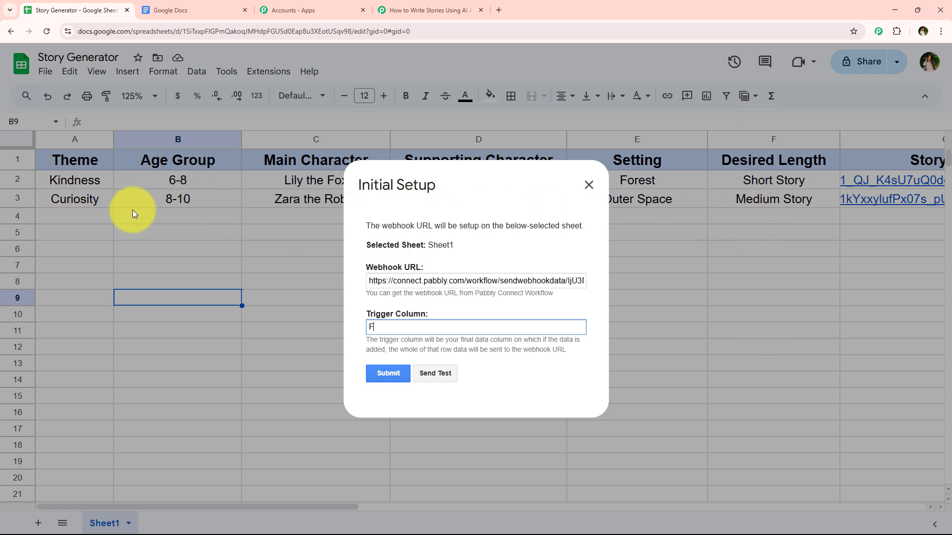
left_click(419, 10)
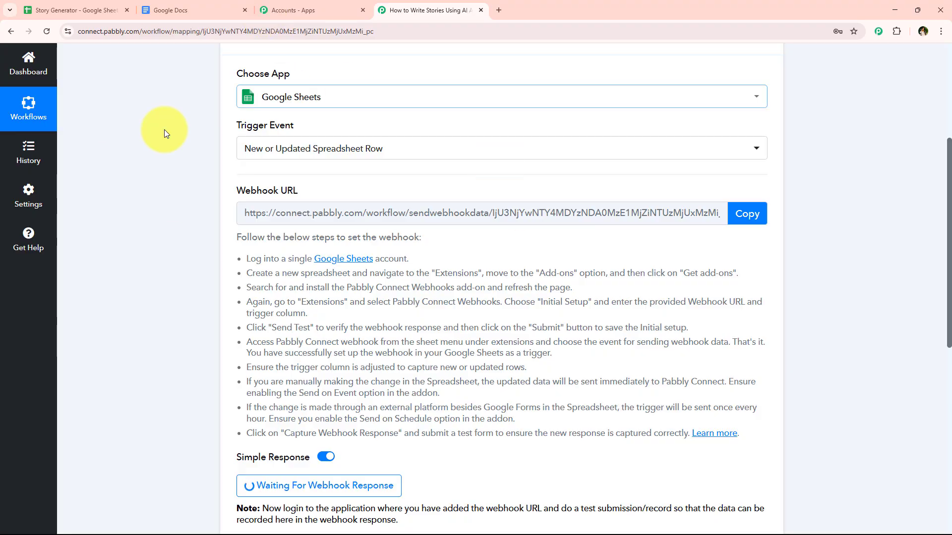
left_click(113, 5)
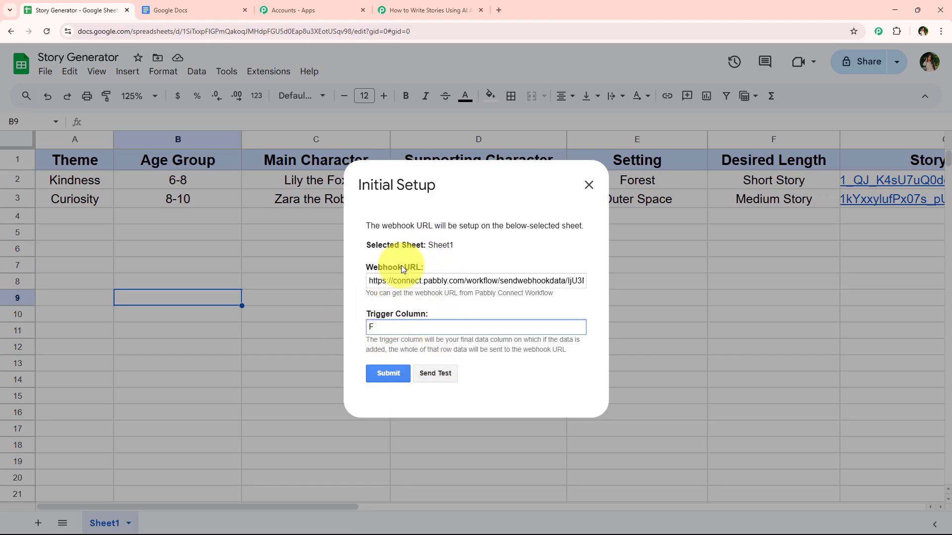
left_click(392, 376)
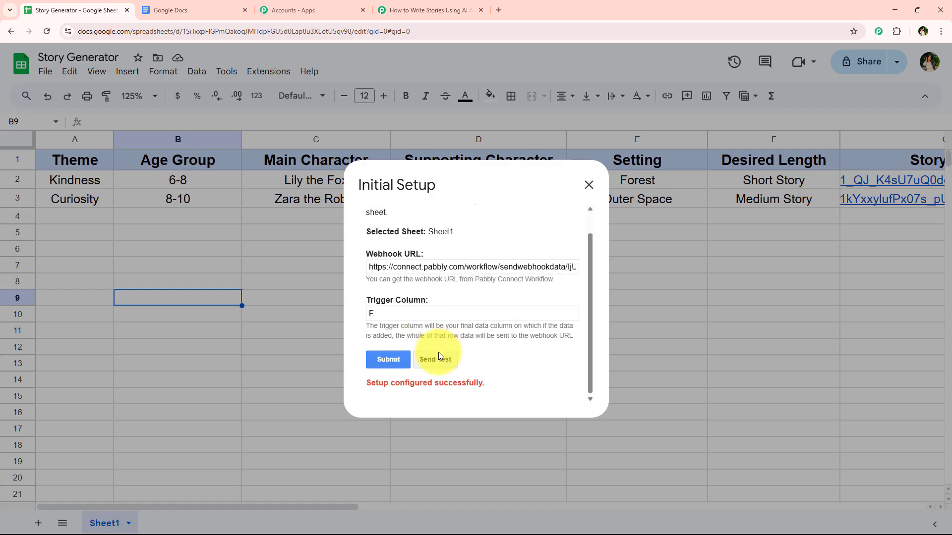
left_click_drag(365, 386, 510, 382)
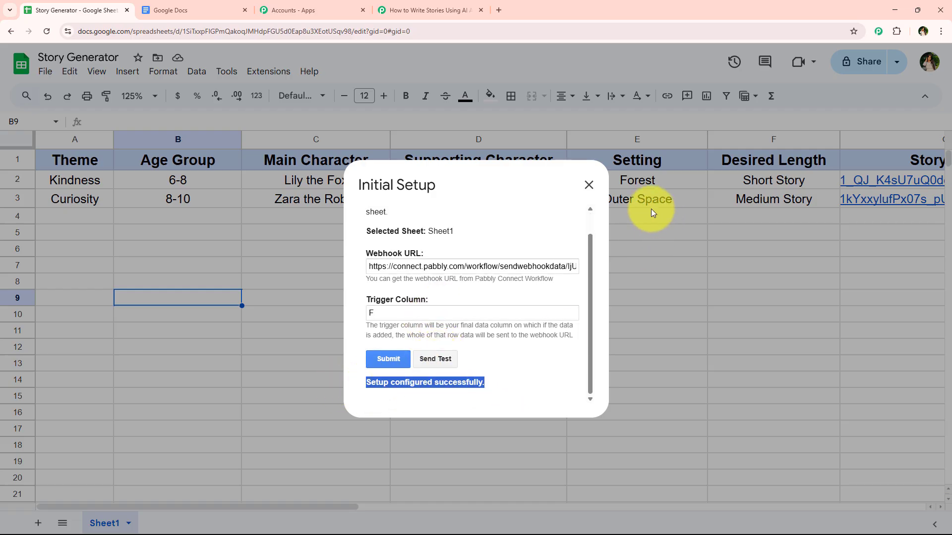
left_click(582, 184)
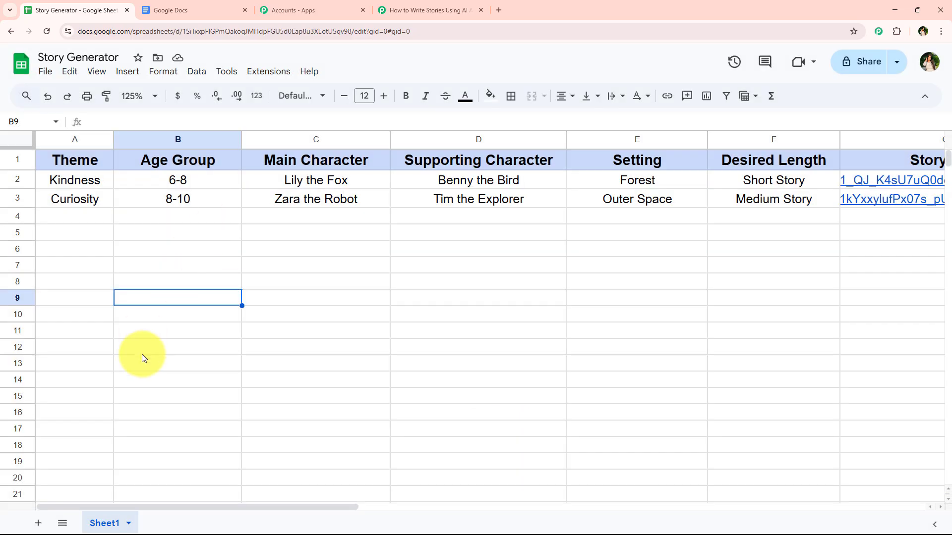
- Switch to the Pabbly Connect workflow and read the note about making a test submission for the webhook response
left_click(486, 7)
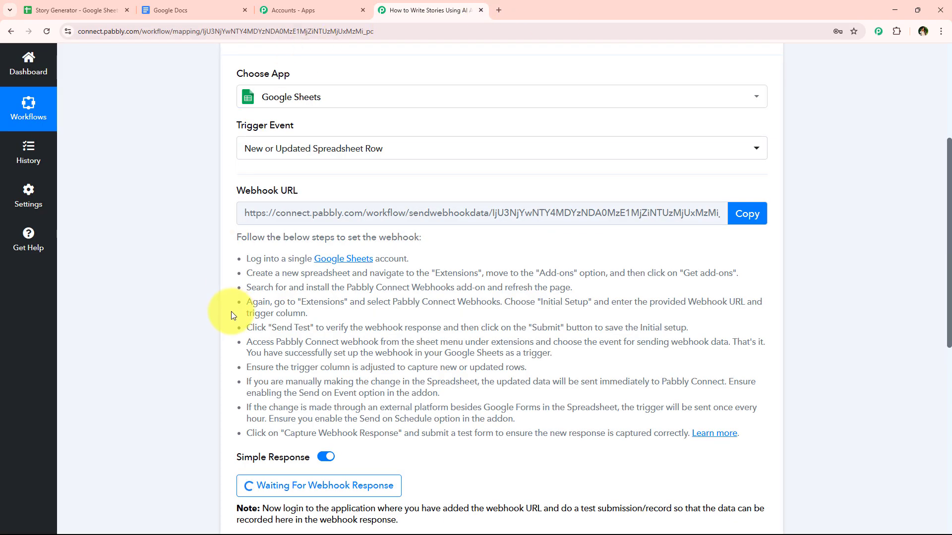
scroll(231, 311, "up", 5)
scroll(180, 149, "down", 8)
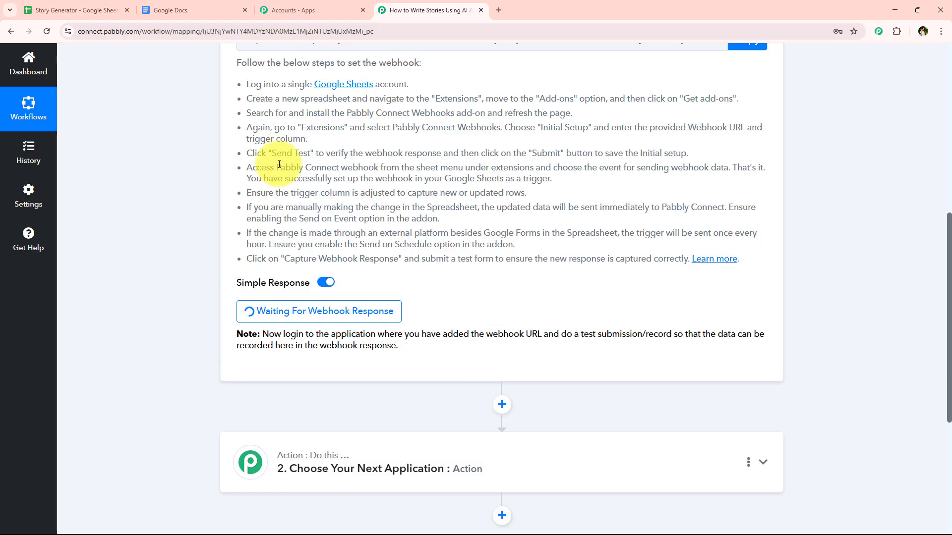
scroll(103, 369, "down", 1)
scroll(103, 367, "down", 1)
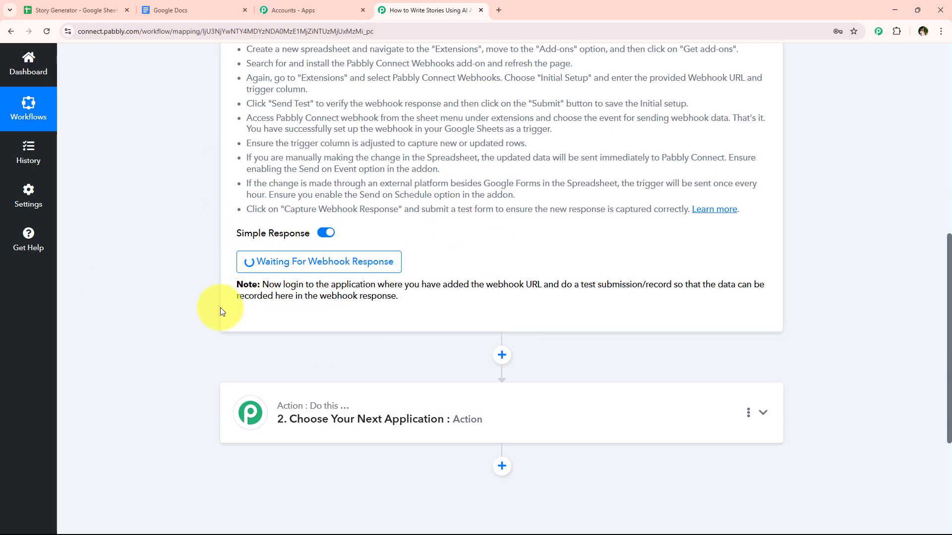
left_click_drag(559, 285, 675, 285)
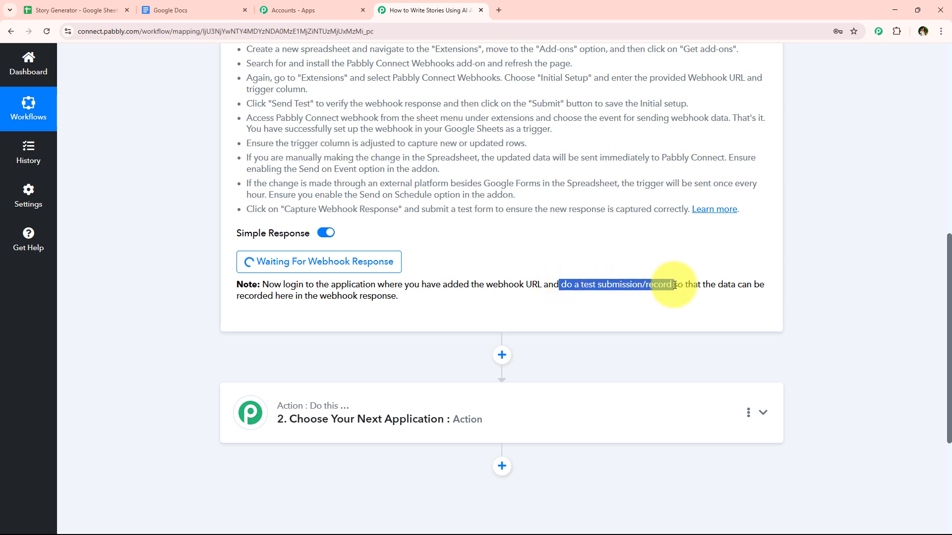
left_click(170, 290)
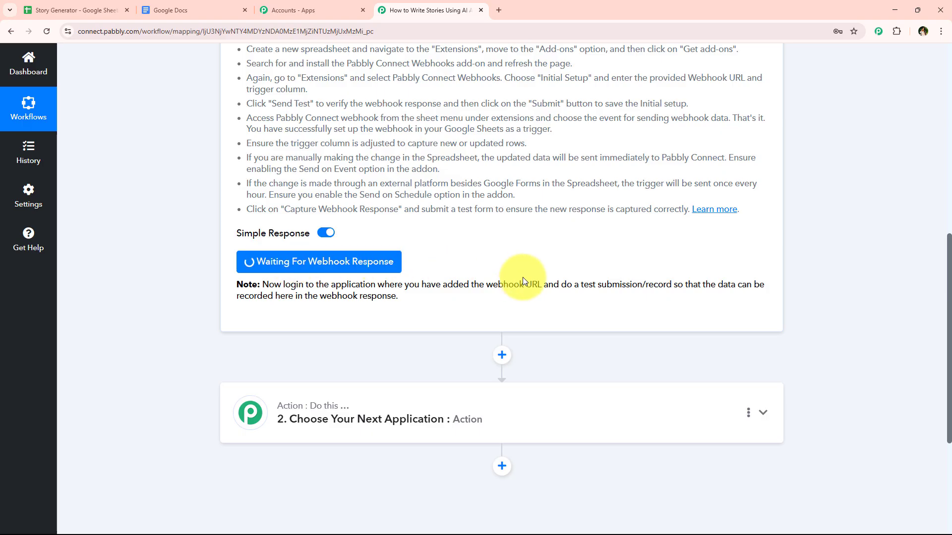
left_click_drag(578, 285, 671, 287)
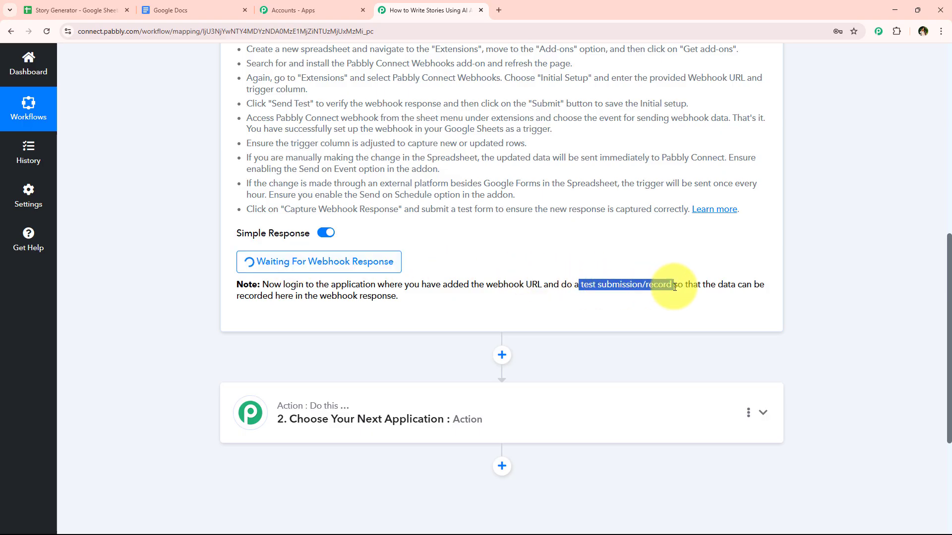
left_click(611, 323)
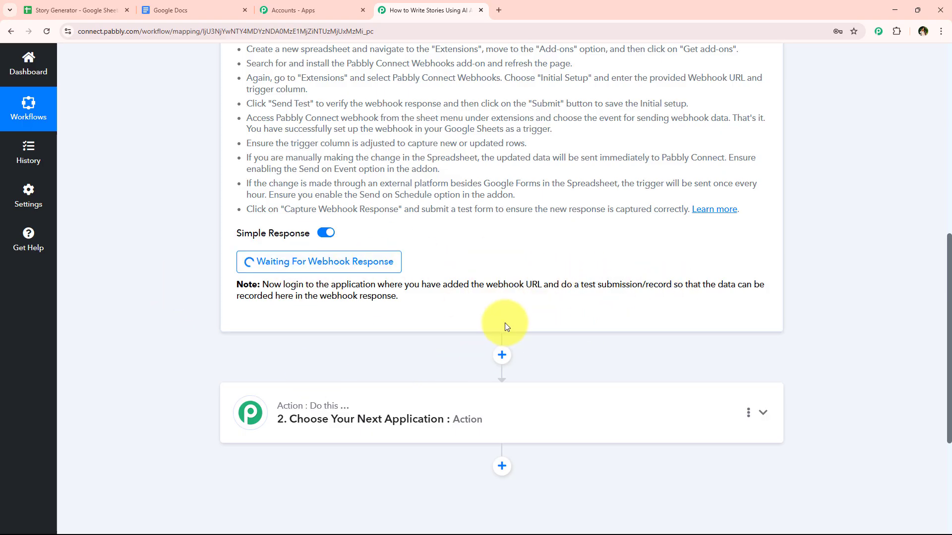
- Switch to the Story Generator spreadsheet, enable Send On Event for Pabbly Connect Webhooks and check that it is ticked
left_click(105, 6)
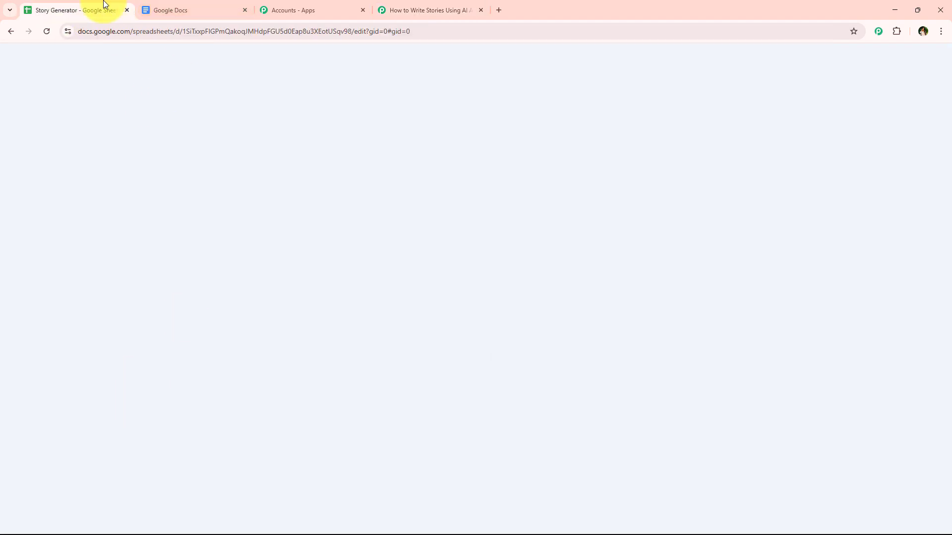
left_click(272, 77)
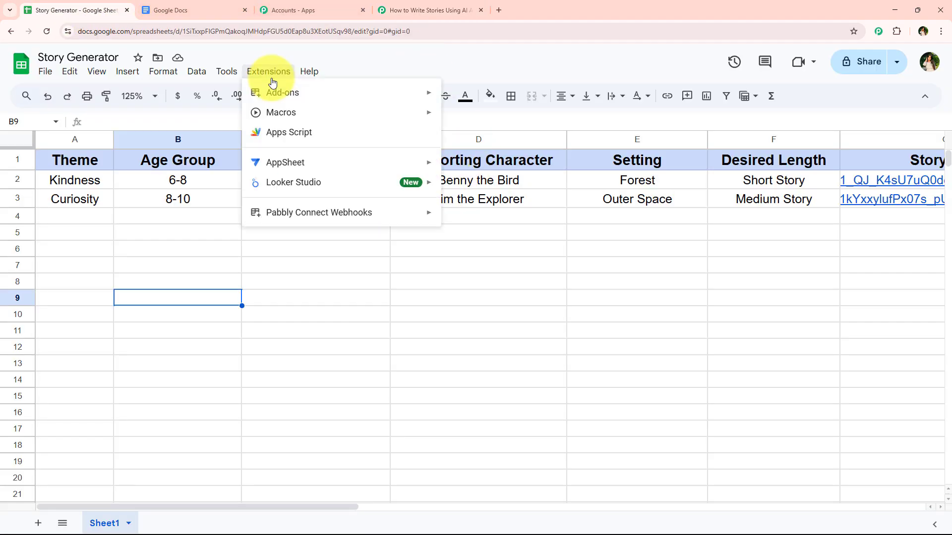
mouse_move(290, 212)
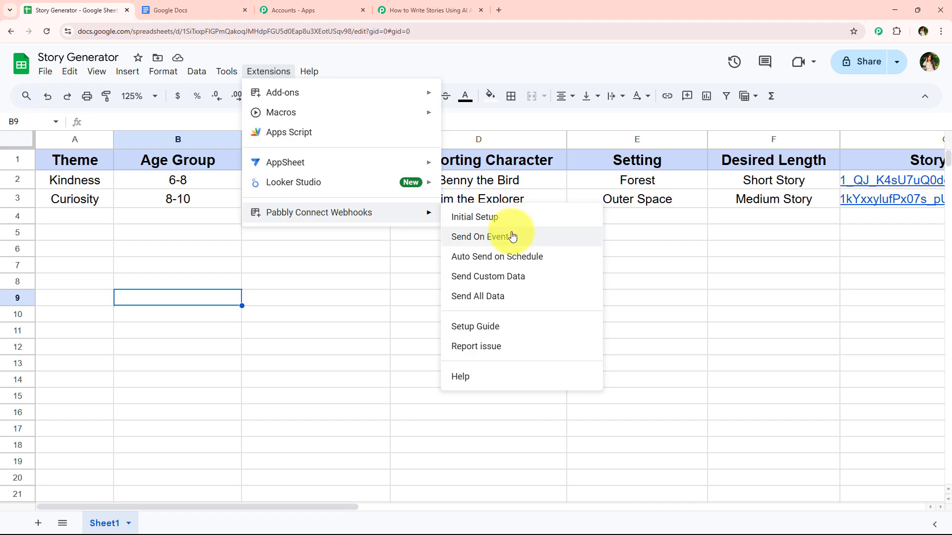
left_click(562, 237)
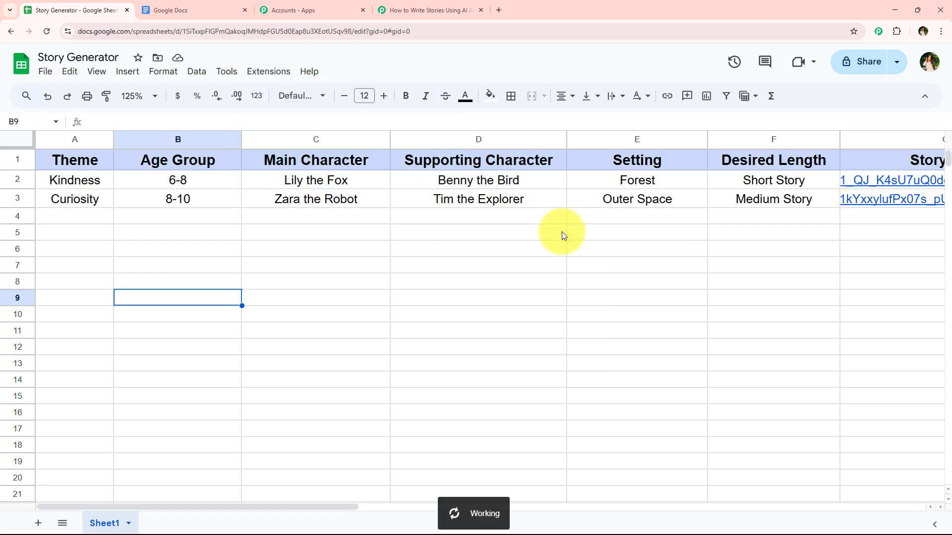
left_click(277, 74)
mouse_move(420, 220)
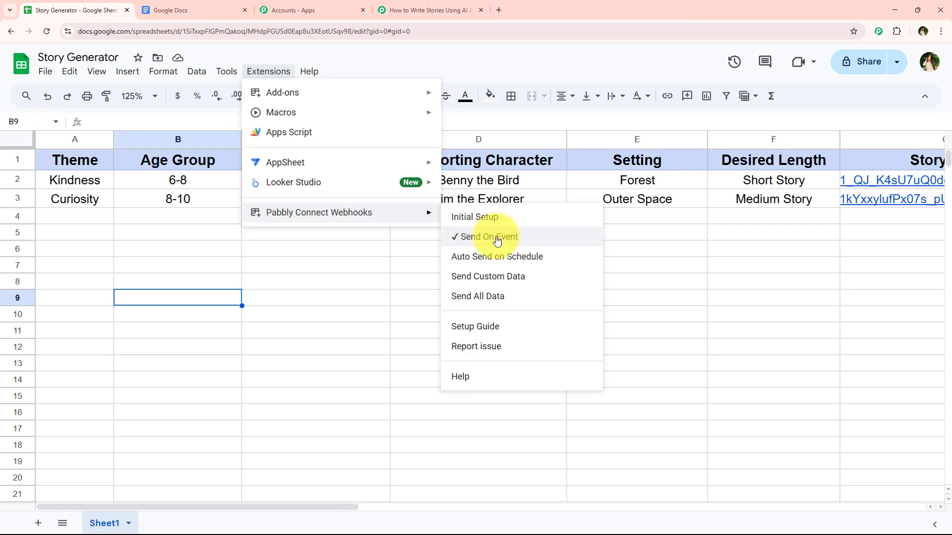
left_click(305, 300)
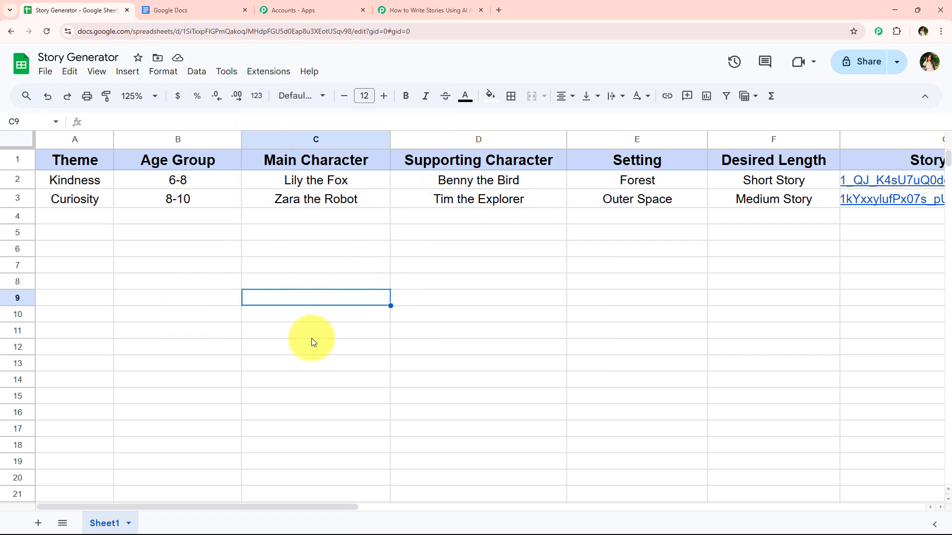
- Review the webhook add-on's options and the empty cells A4:F4, and switch back to the Pabbly Connect workflow
left_click(268, 72)
mouse_move(347, 213)
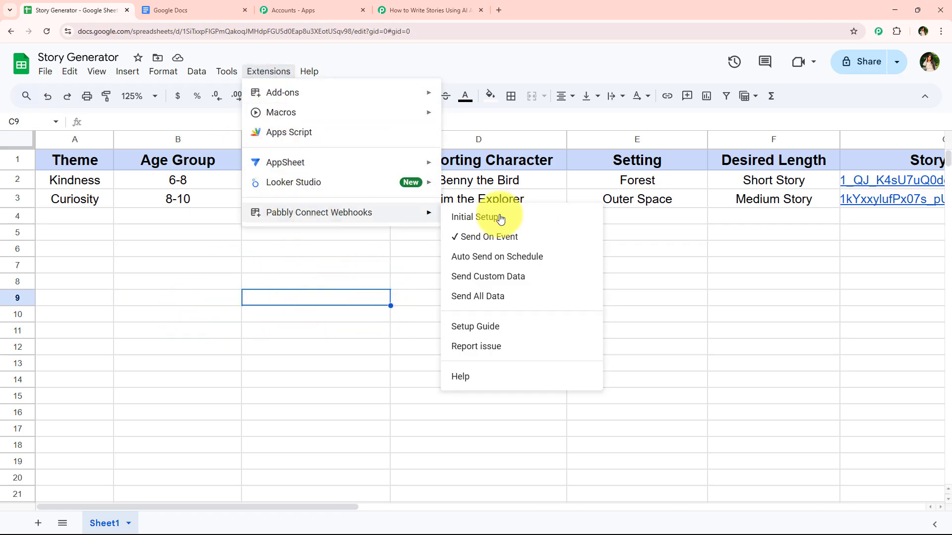
left_click(82, 254)
left_click_drag(87, 216, 734, 223)
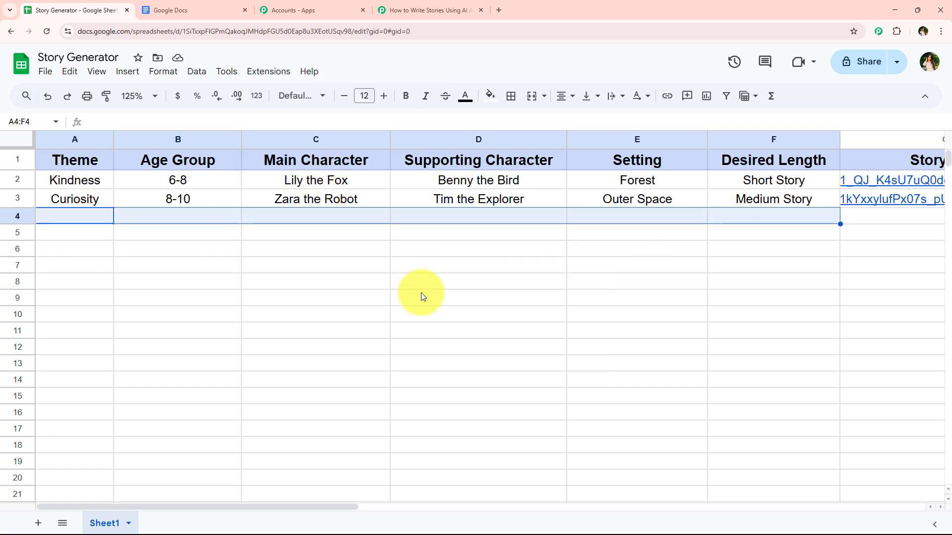
left_click(422, 296)
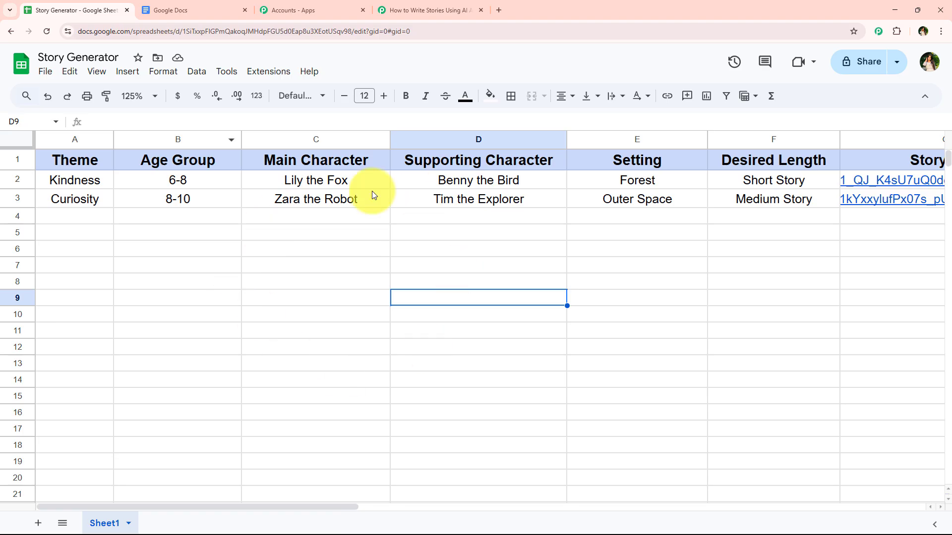
left_click(404, 9)
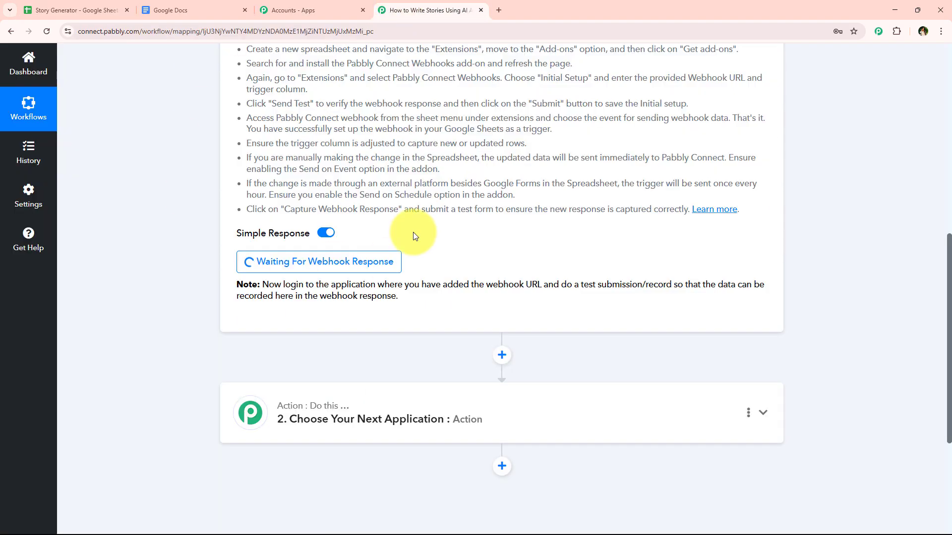
- Switch to the Story Generator spreadsheet and check the Send On Event setting of Pabbly Connect Webhooks
left_click(134, 7)
left_click(270, 72)
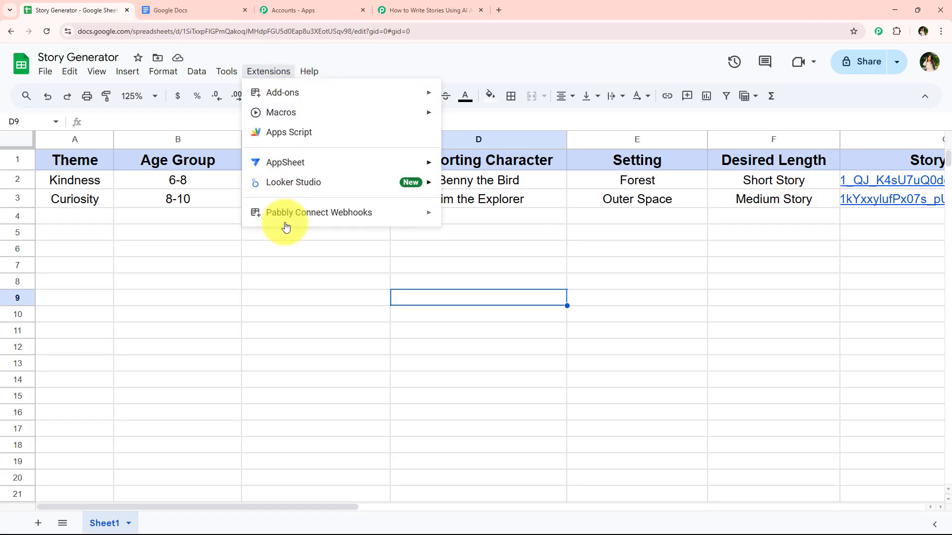
mouse_move(333, 212)
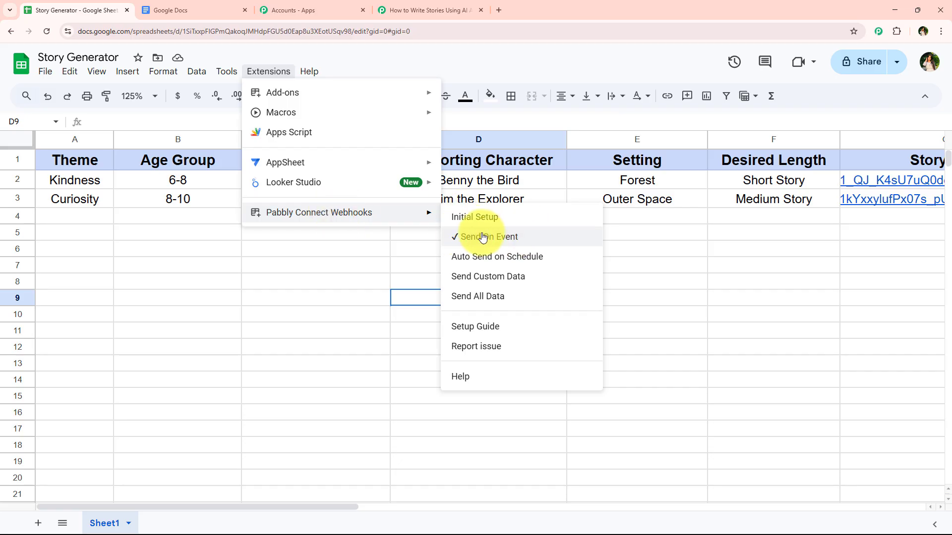
left_click(224, 258)
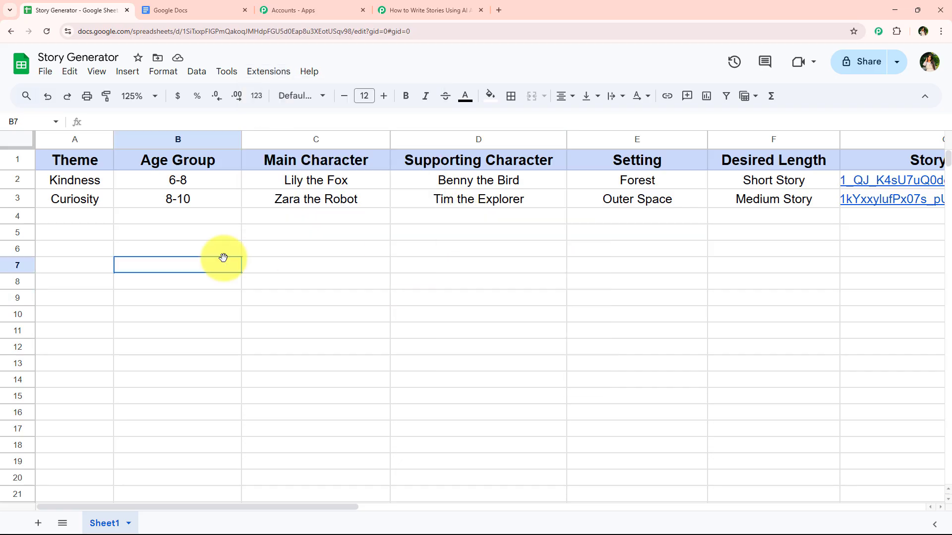
left_click_drag(70, 217, 744, 217)
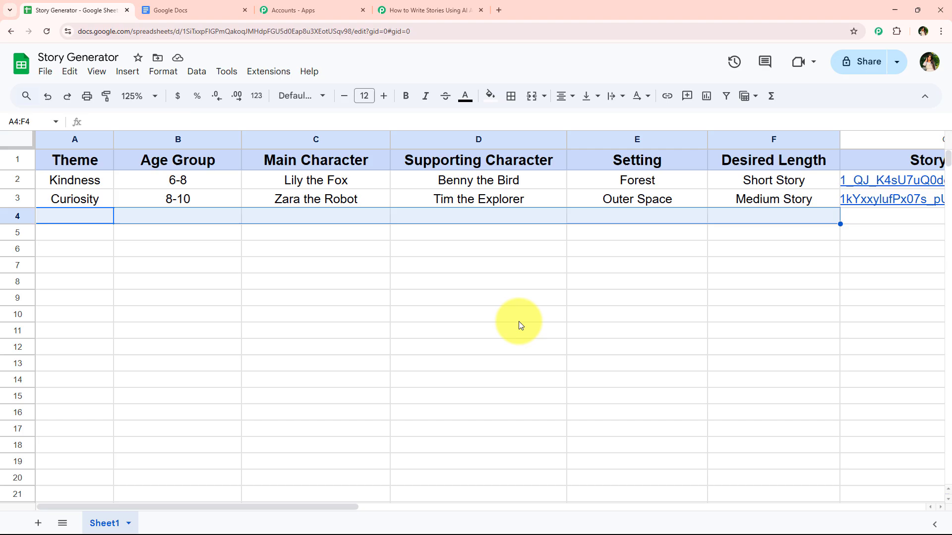
left_click(312, 349)
left_click(223, 218)
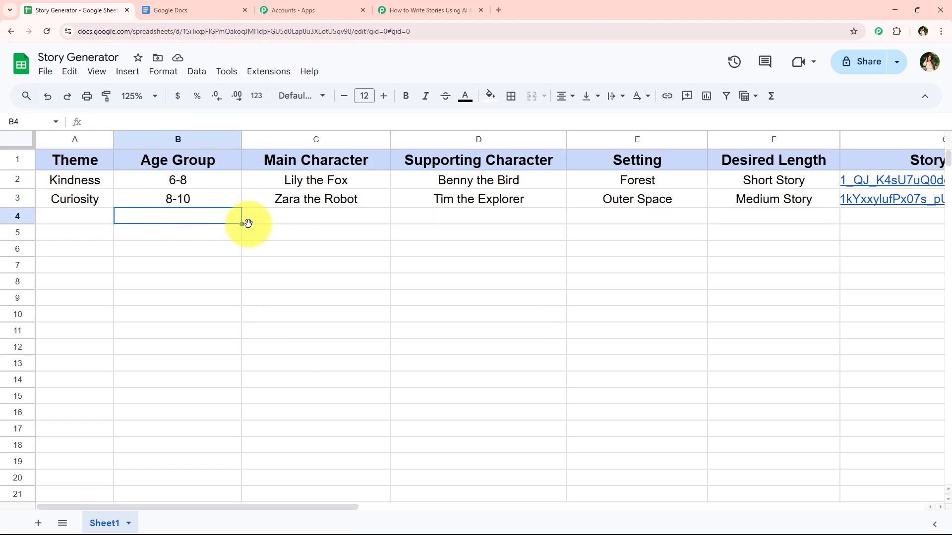
left_click(337, 219)
left_click(486, 217)
left_click(632, 219)
left_click(159, 264)
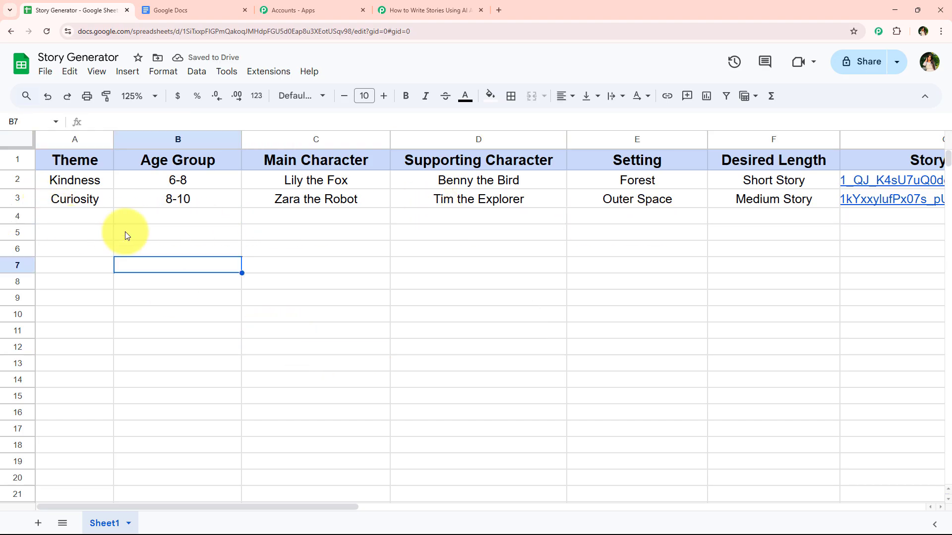
- Fill row 4 with Teamwork, 5-7, Tom the Turtle, Ruby the Rabbit, School Garden and Short Story, and look over the entries
left_click(75, 214)
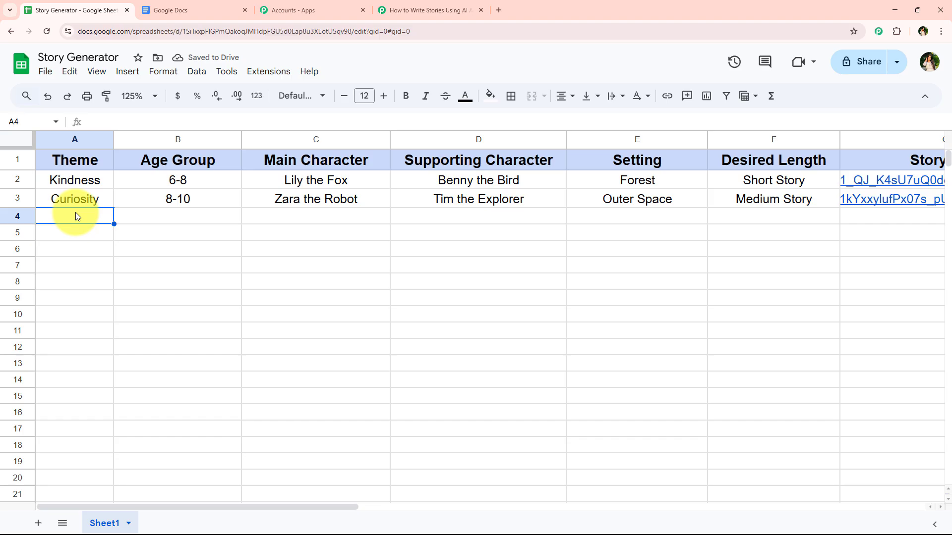
key("ctrl+y")
key("ctrl+y")
key("ctrl+y")
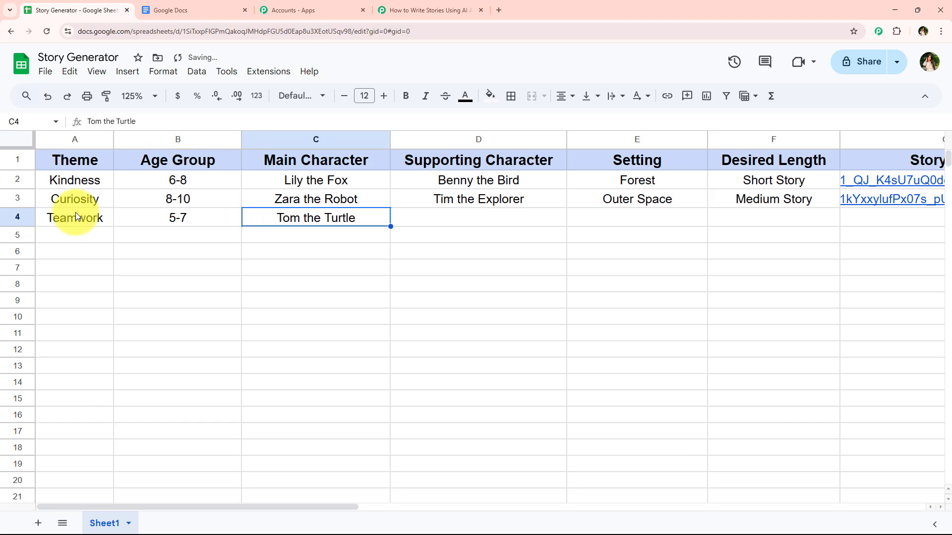
key("ctrl+y")
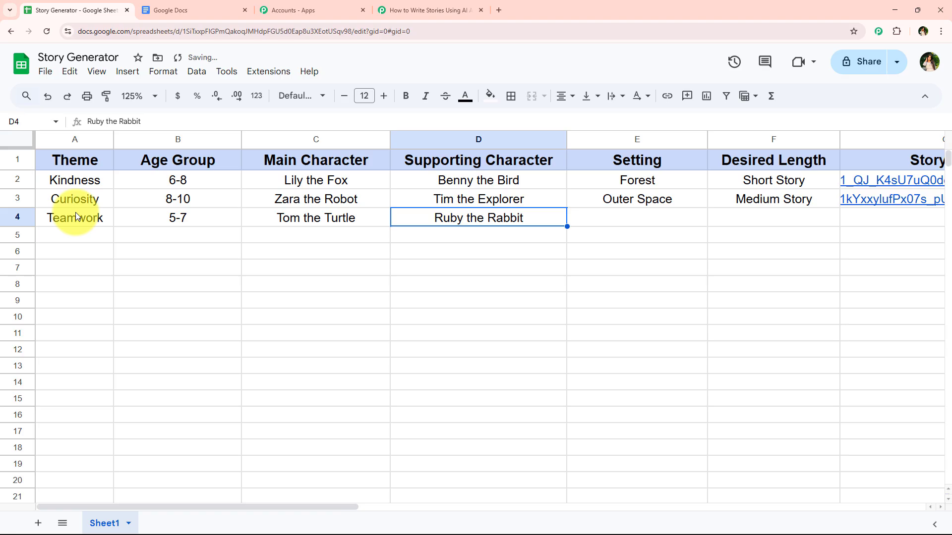
key("ctrl+y")
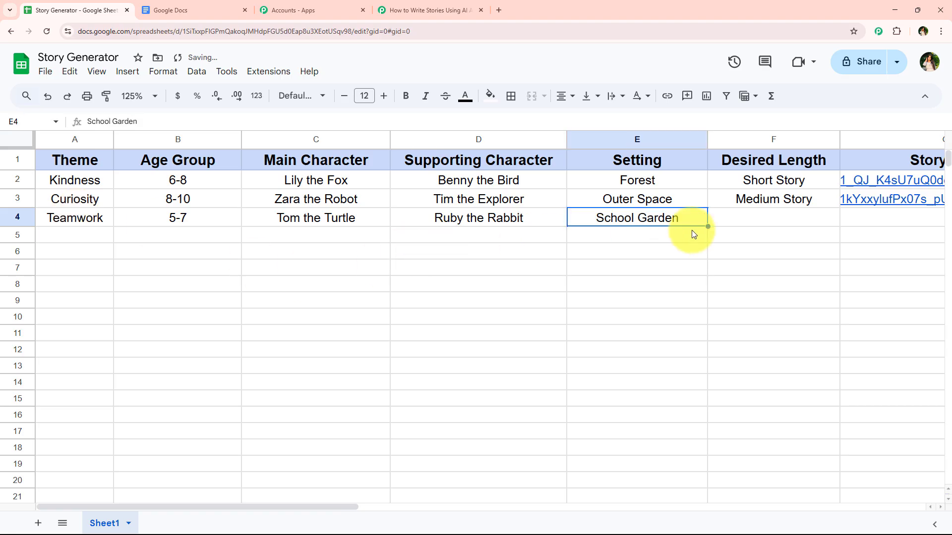
left_click(733, 224)
type("Short Story")
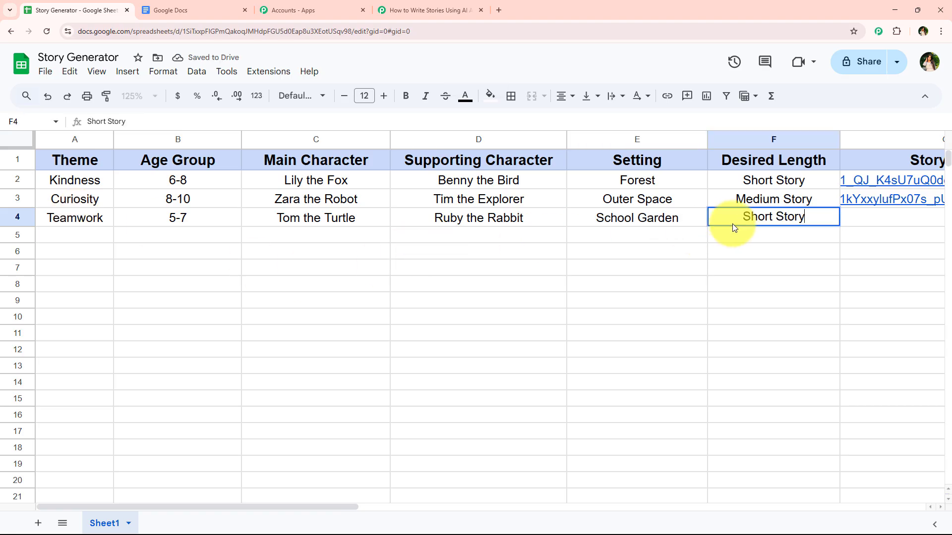
left_click(716, 248)
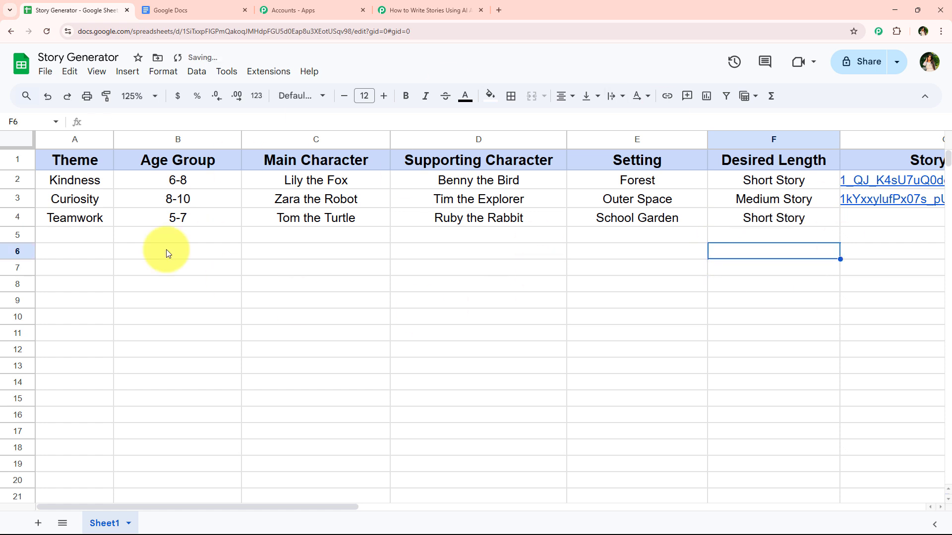
left_click_drag(81, 208, 724, 219)
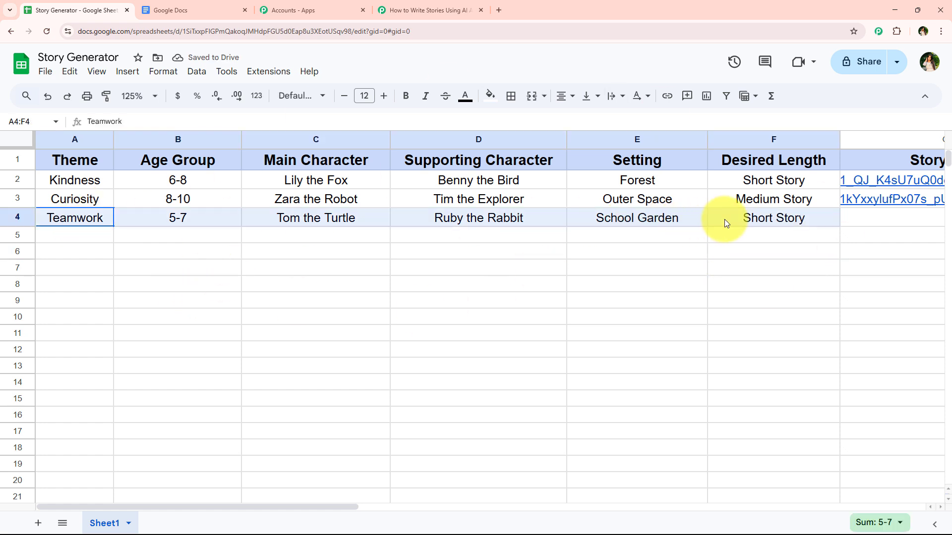
left_click(409, 306)
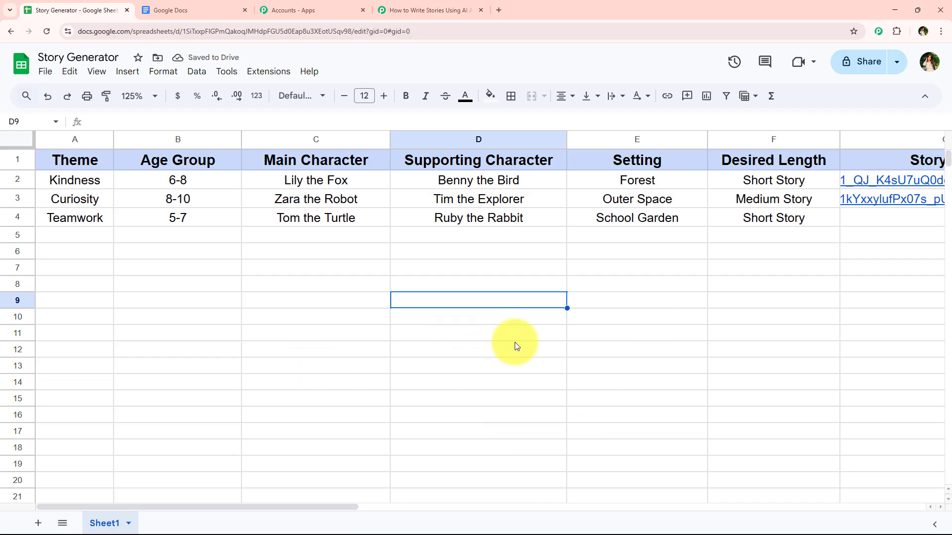
- Switch to the Pabbly Connect workflow and compare the captured webhook response's values with the new spreadsheet row
left_click(425, 10)
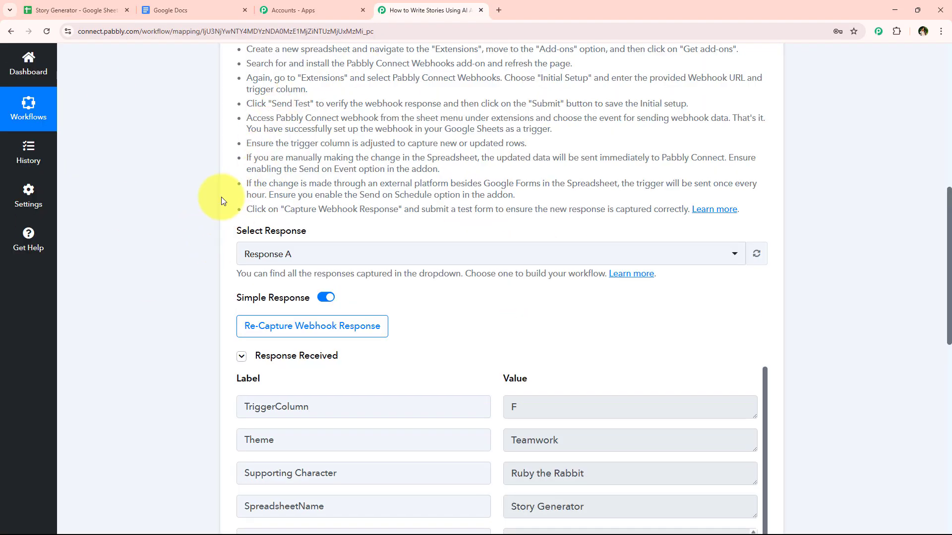
scroll(215, 157, "down", 2)
scroll(214, 160, "down", 4)
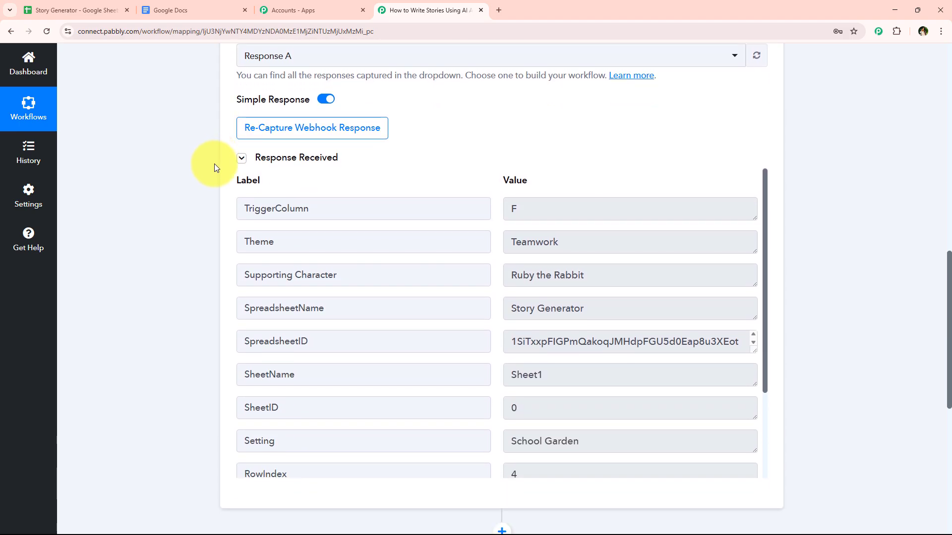
scroll(501, 296, "down", 3)
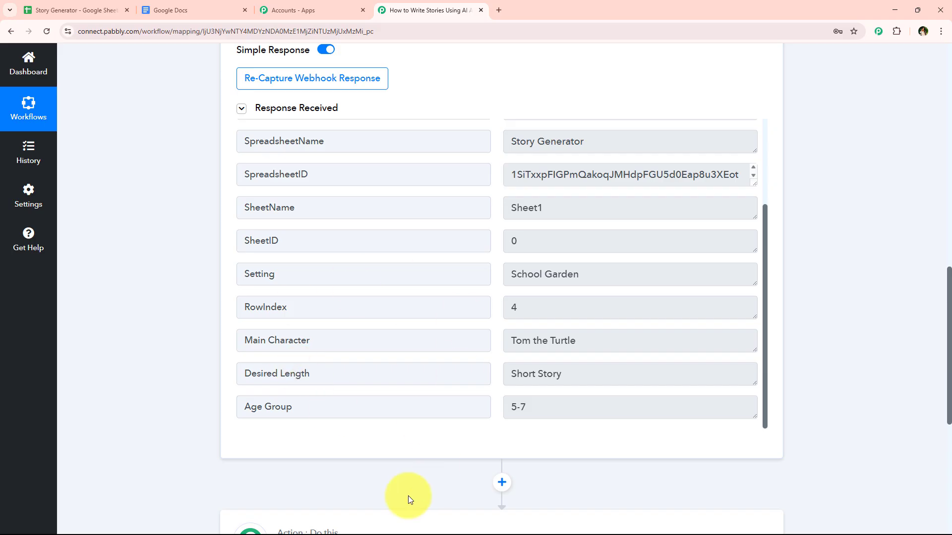
scroll(607, 384, "up", 3)
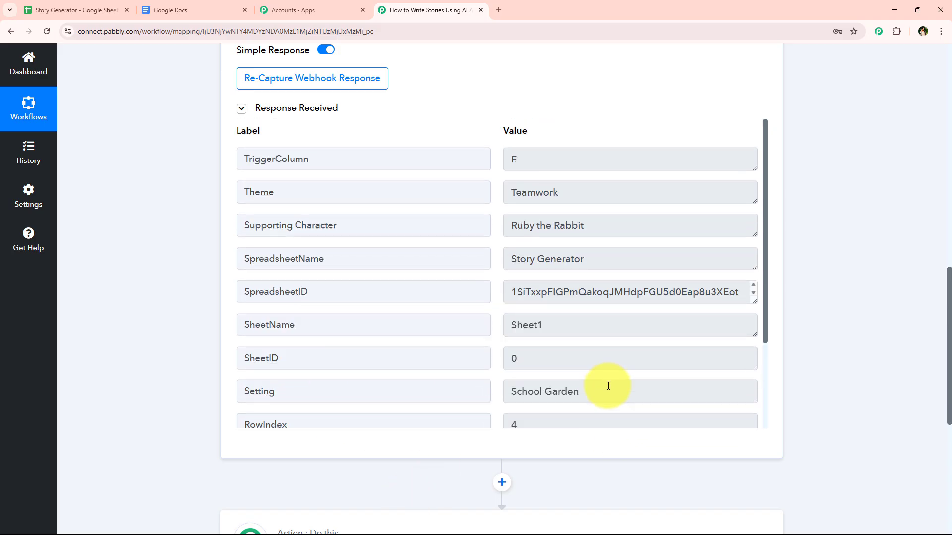
scroll(428, 263, "down", 3)
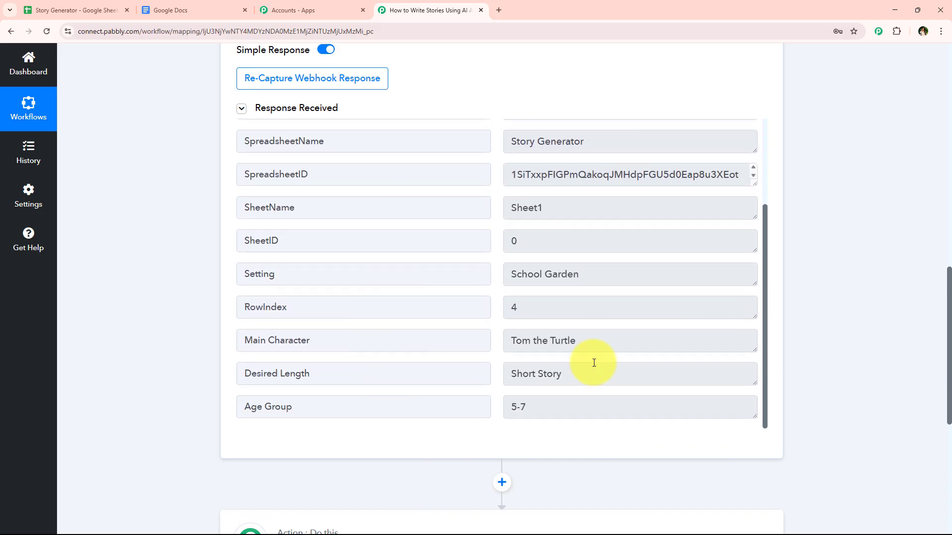
left_click_drag(536, 341, 658, 370)
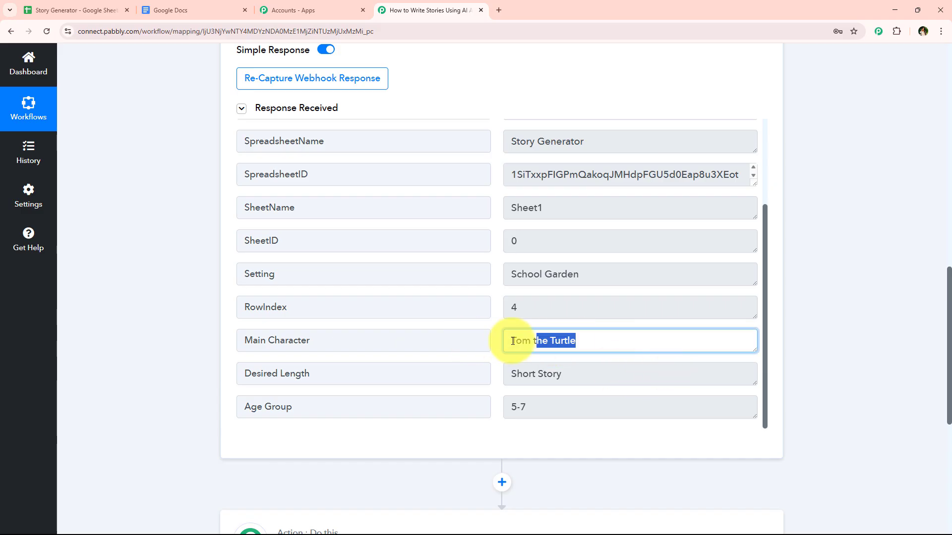
left_click(670, 278)
triple_click(669, 278)
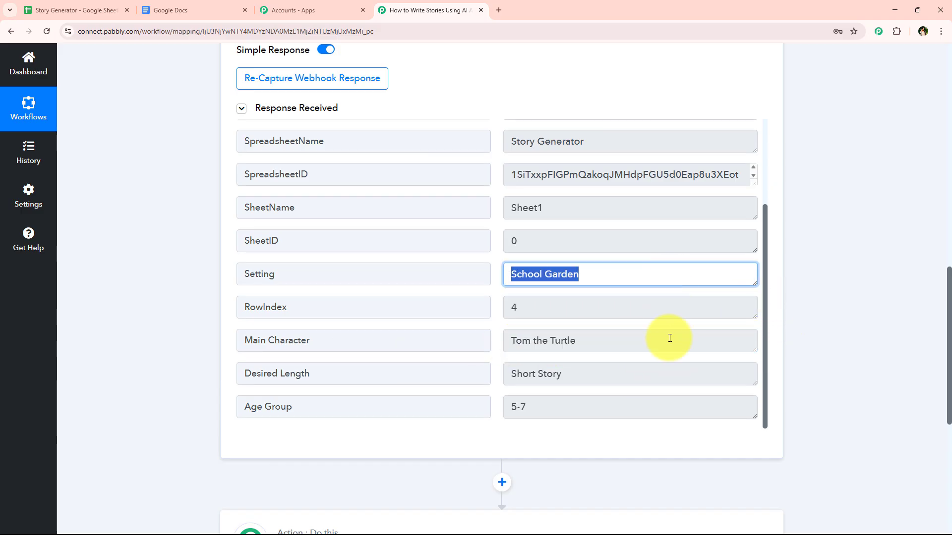
double_click(620, 372)
scroll(562, 345, "up", 5)
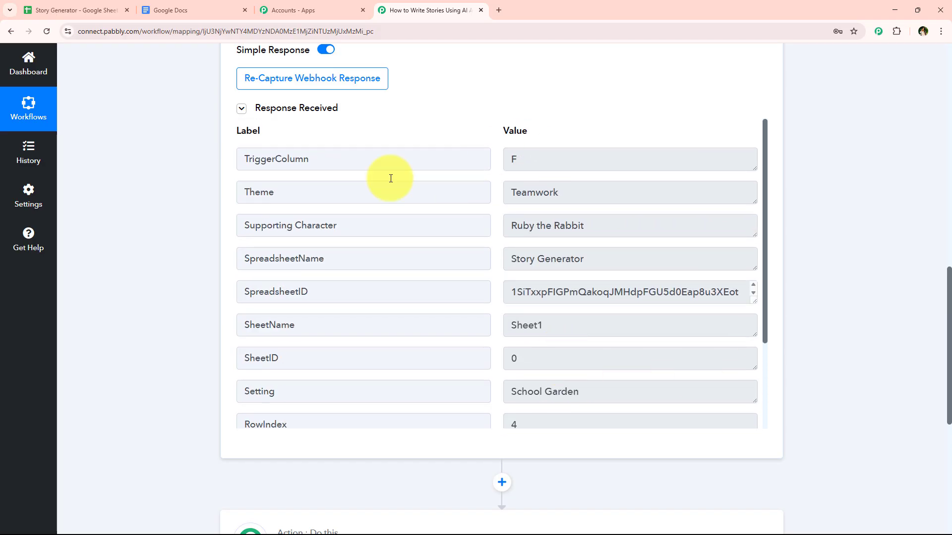
- Collapse the Google Sheets trigger step of the workflow
scroll(206, 450, "up", 5)
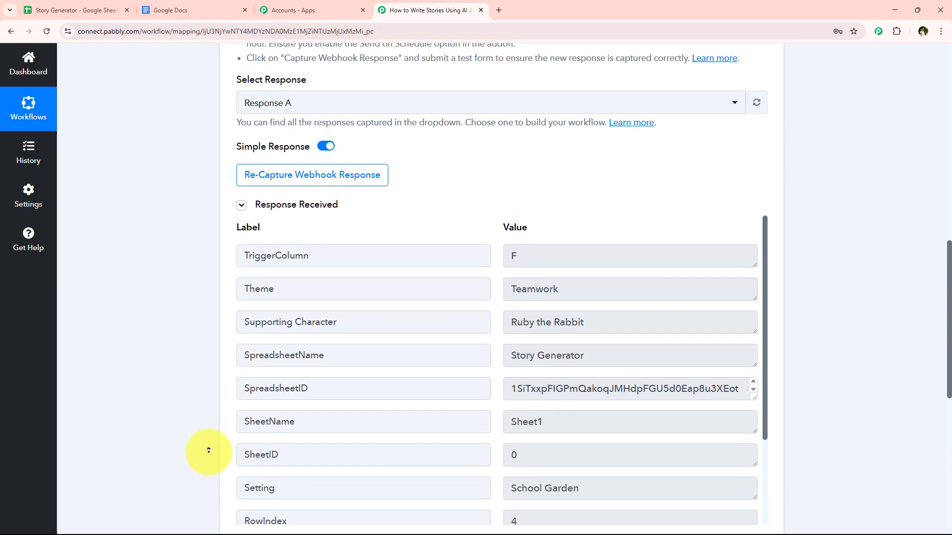
scroll(209, 450, "up", 8)
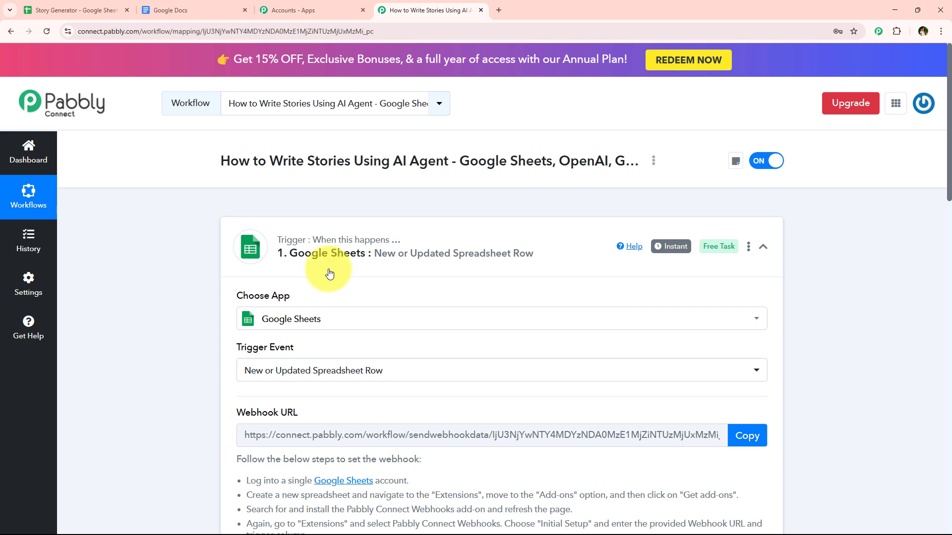
left_click(330, 274)
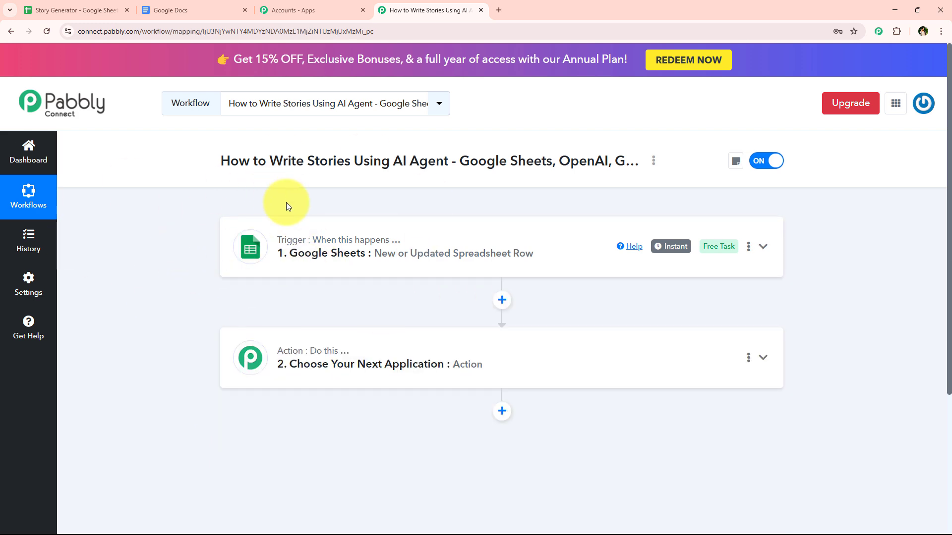
- Switch to the Story Generator spreadsheet, review the story detail columns and switch back to the Pabbly Connect workflow
left_click(83, 9)
left_click_drag(102, 237, 764, 250)
left_click(494, 369)
left_click(426, 10)
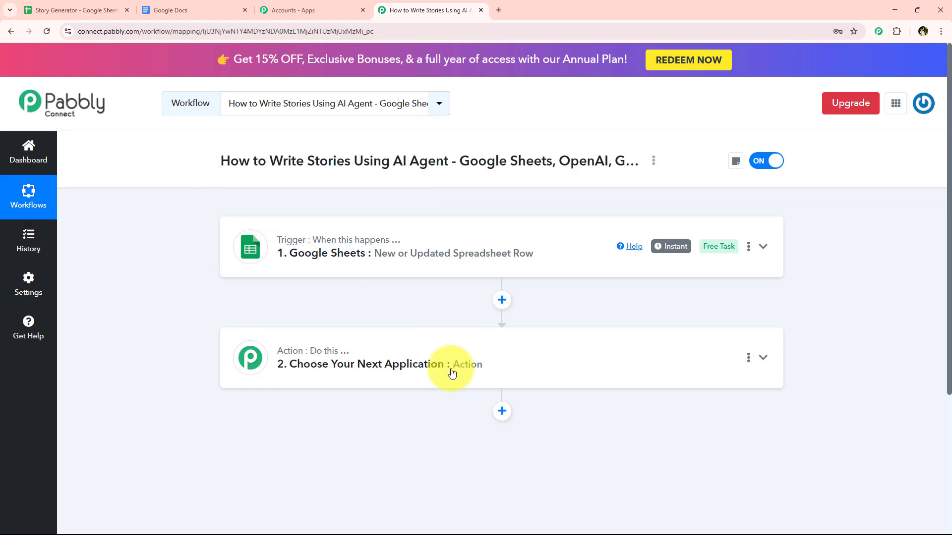
- Expand action step 2, search for OpenAI and choose OpenAI (ChatGPT, DALL-E, Whisper) as its app
left_click(382, 364)
scroll(347, 298, "down", 4)
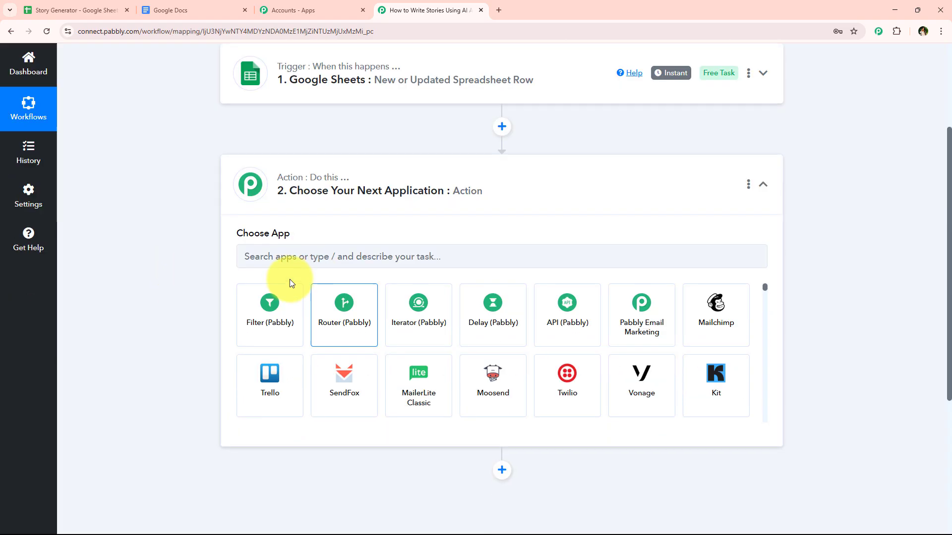
scroll(189, 337, "up", 5)
scroll(192, 360, "down", 1)
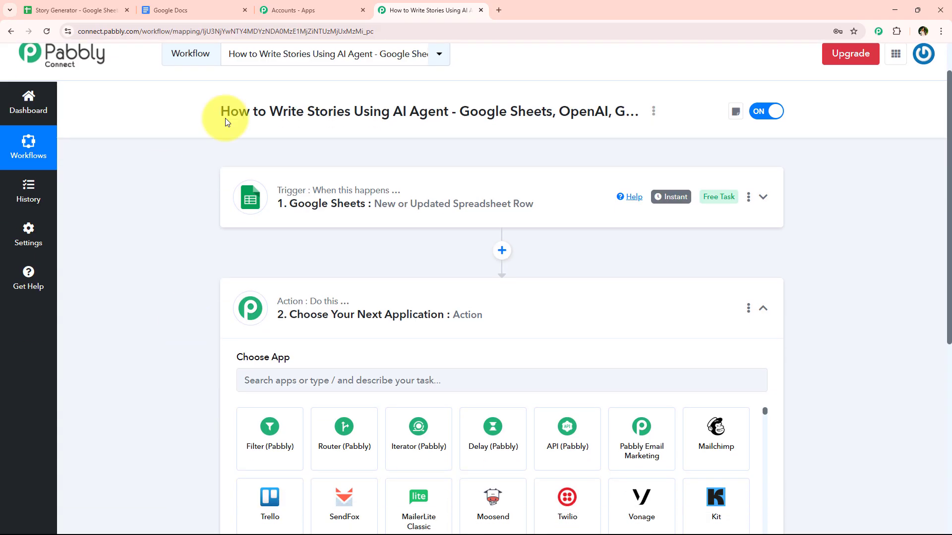
left_click_drag(270, 111, 448, 111)
left_click(183, 282)
scroll(248, 297, "down", 2)
left_click(303, 283)
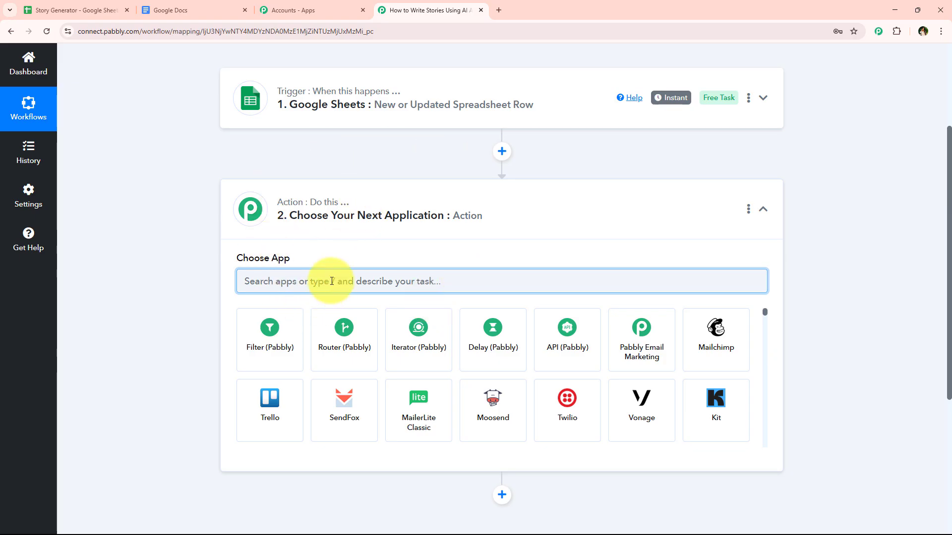
type("Open")
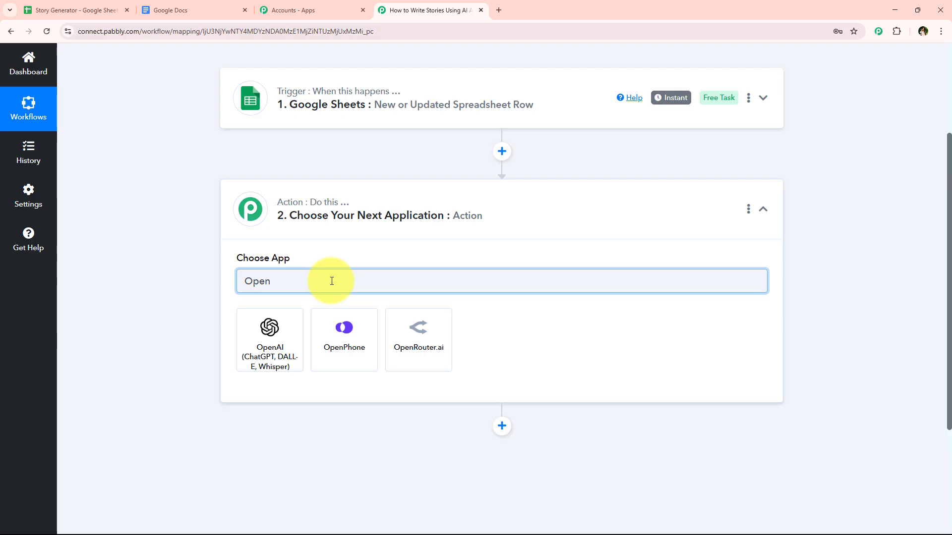
type("AI")
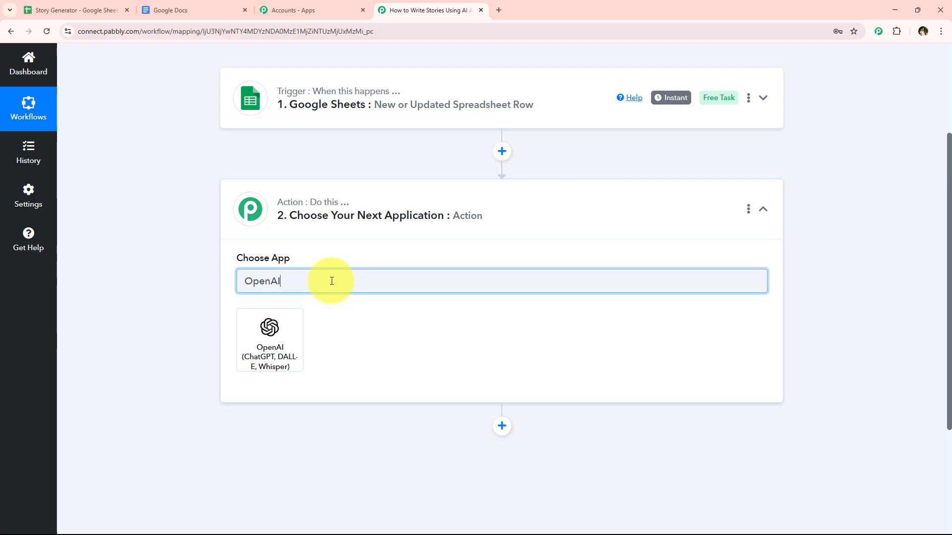
left_click(271, 323)
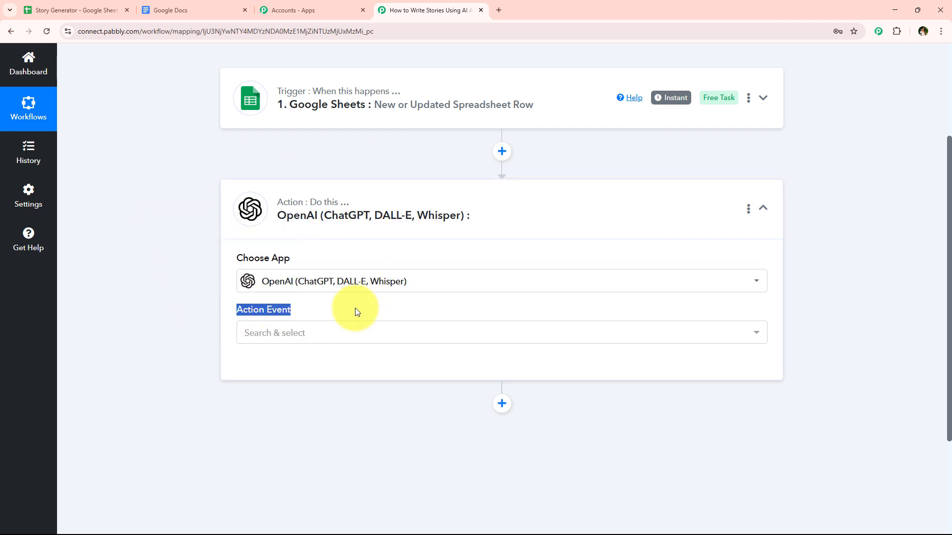
- Set the action event to ChatGPT and open the OpenAI account connection options
left_click(350, 332)
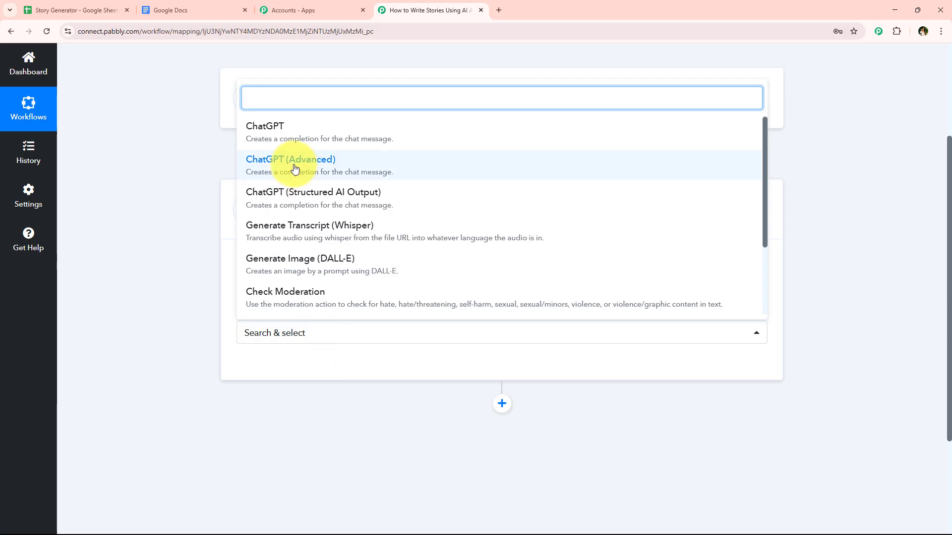
left_click(296, 147)
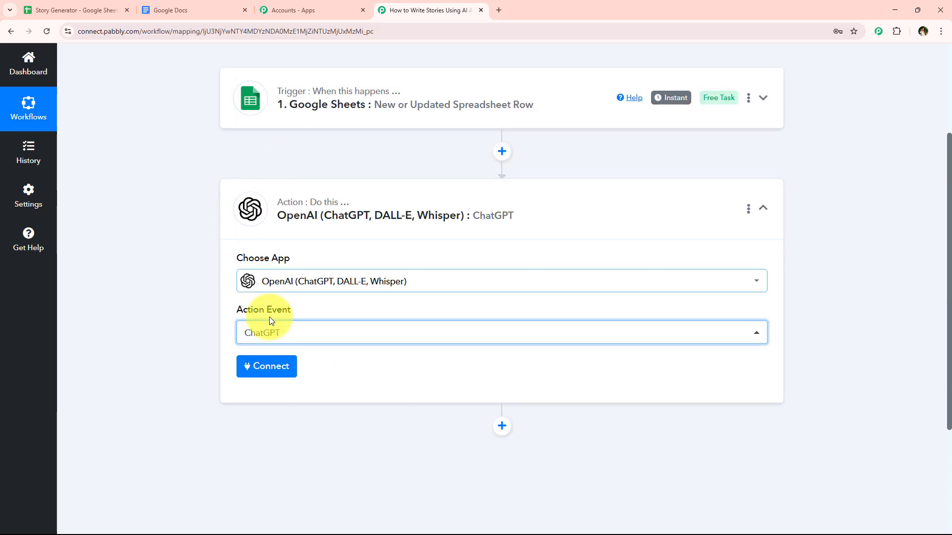
left_click(248, 374)
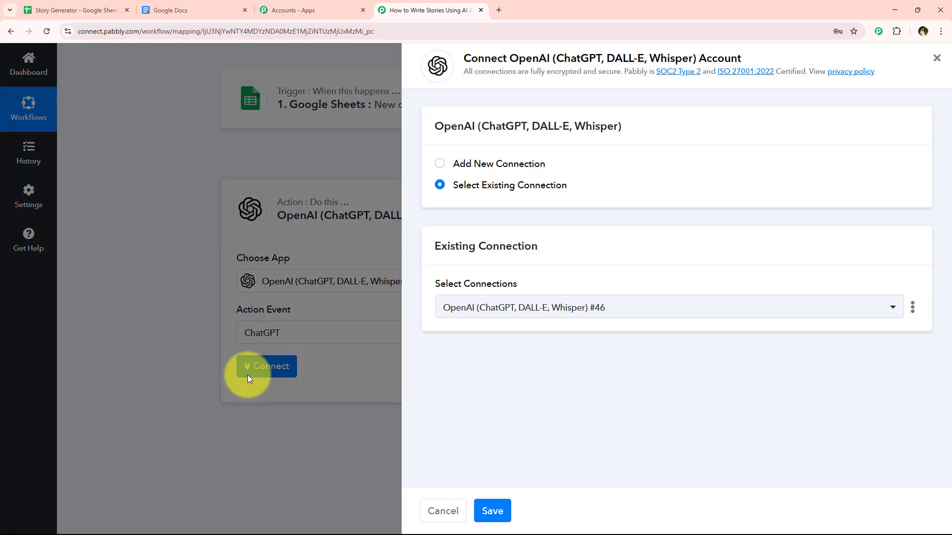
- Choose to add a new OpenAI connection and read the note on where to get the API key
left_click(504, 168)
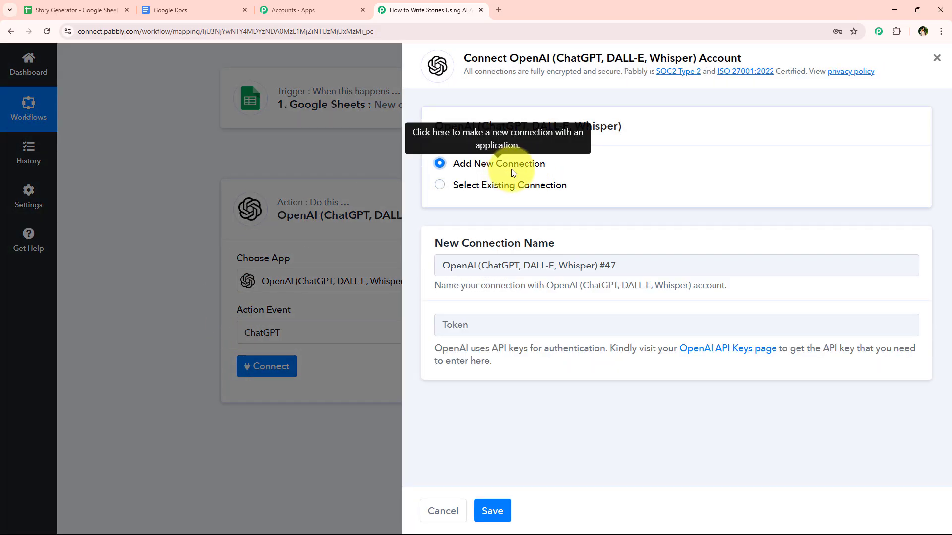
left_click(465, 192)
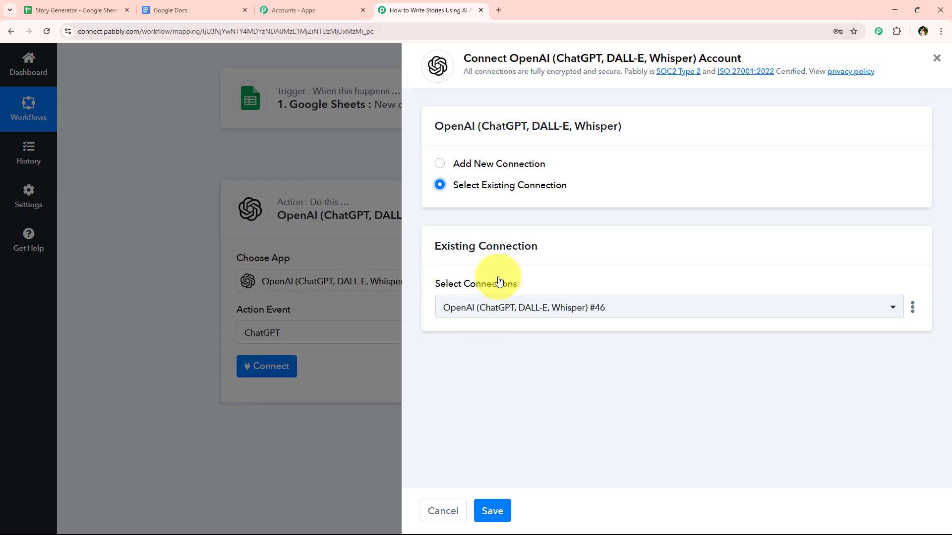
left_click(487, 164)
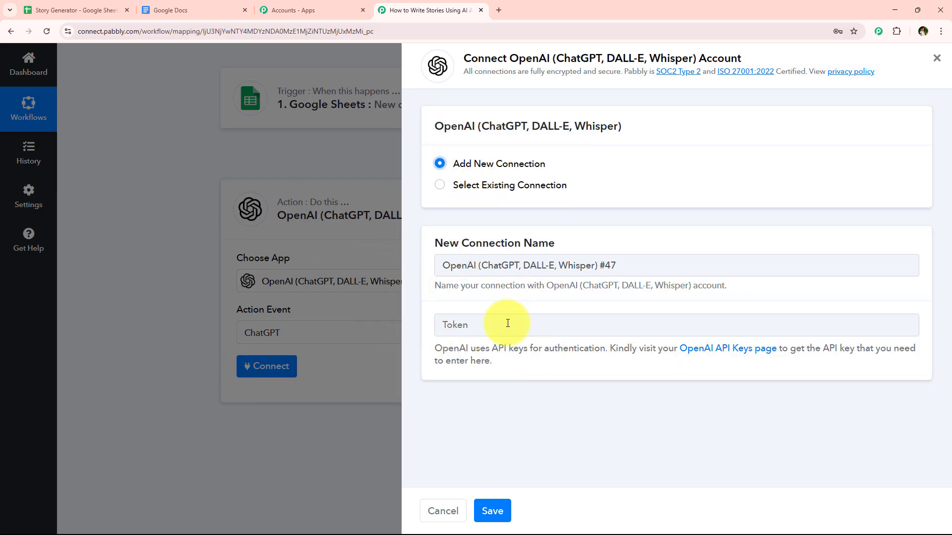
left_click_drag(419, 344, 525, 377)
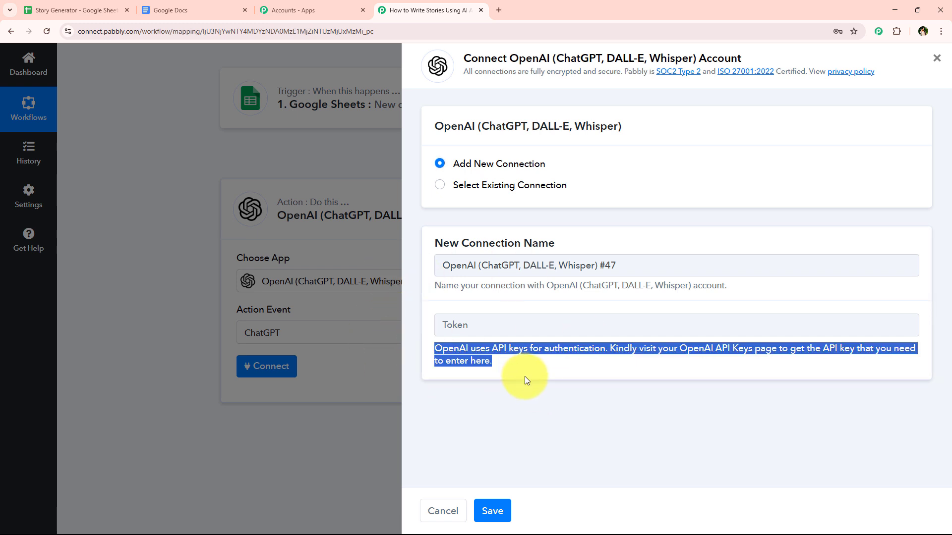
left_click(526, 378)
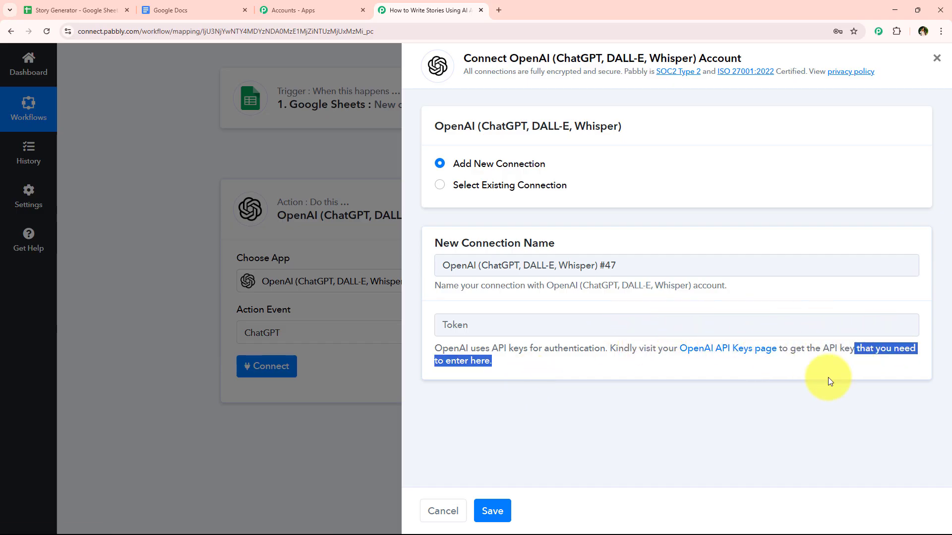
left_click(655, 405)
left_click_drag(609, 348, 618, 380)
left_click(644, 398)
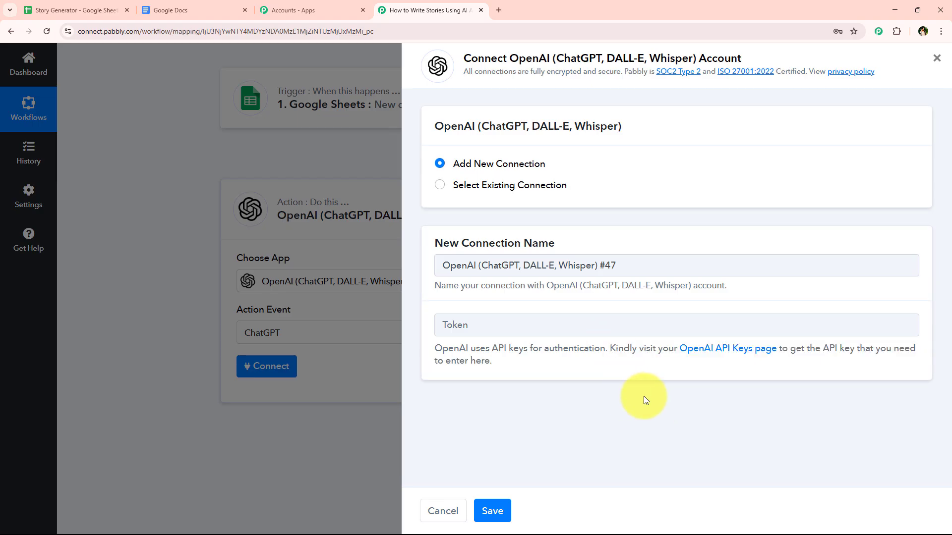
- Open the OpenAI API Keys page and create a new secret key named Stories
left_click(735, 352)
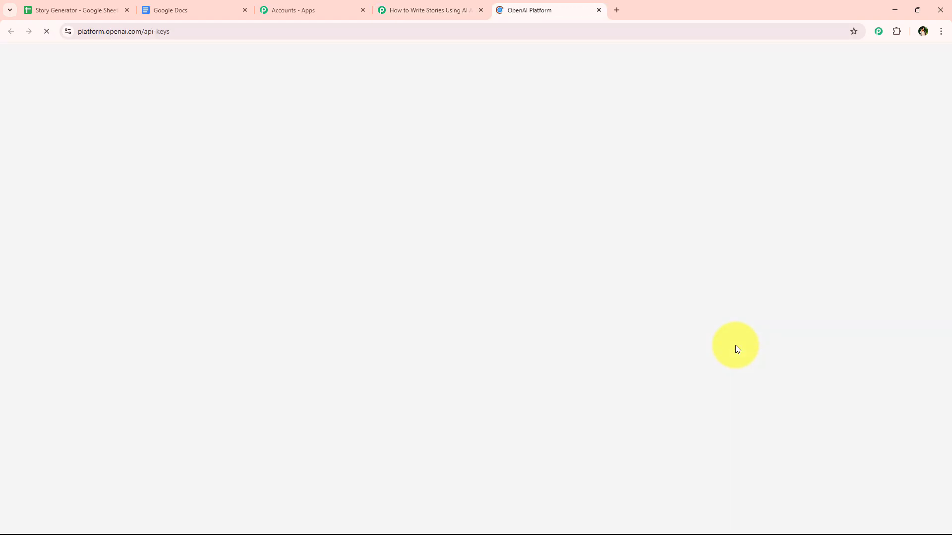
key("ctrl+shift+Tab")
left_click(516, 12)
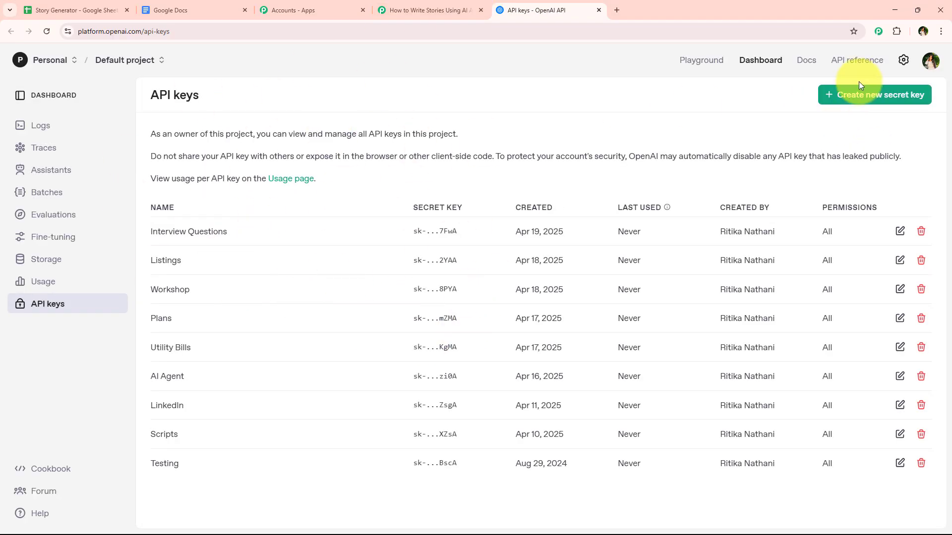
left_click(823, 101)
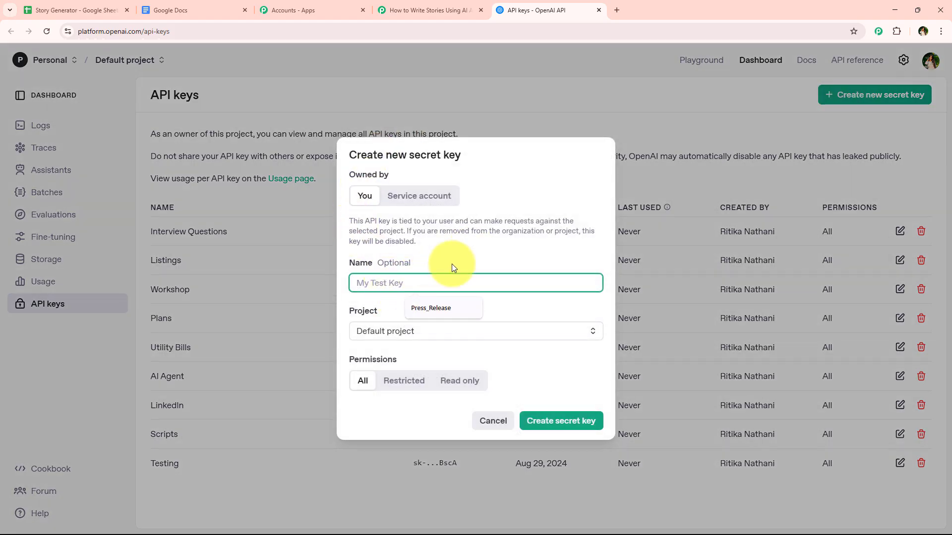
type("Stories")
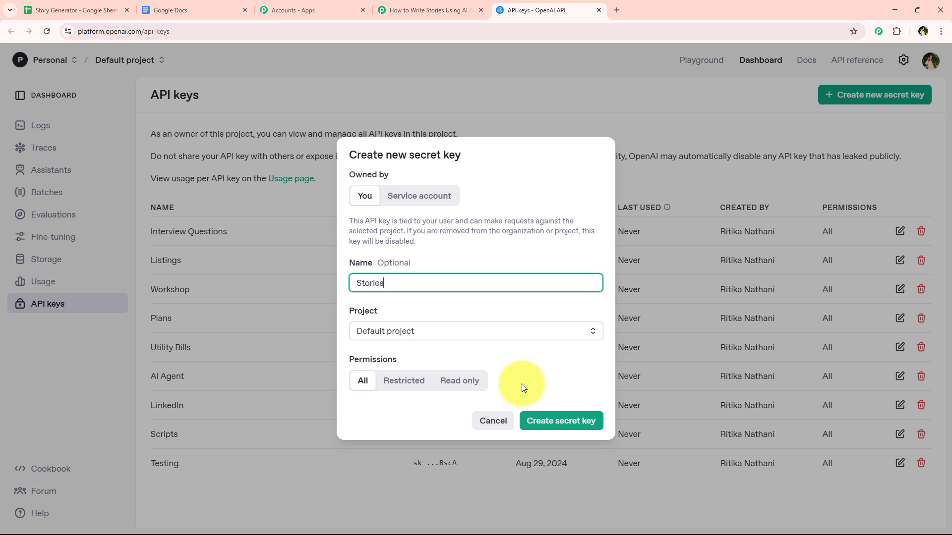
left_click(564, 431)
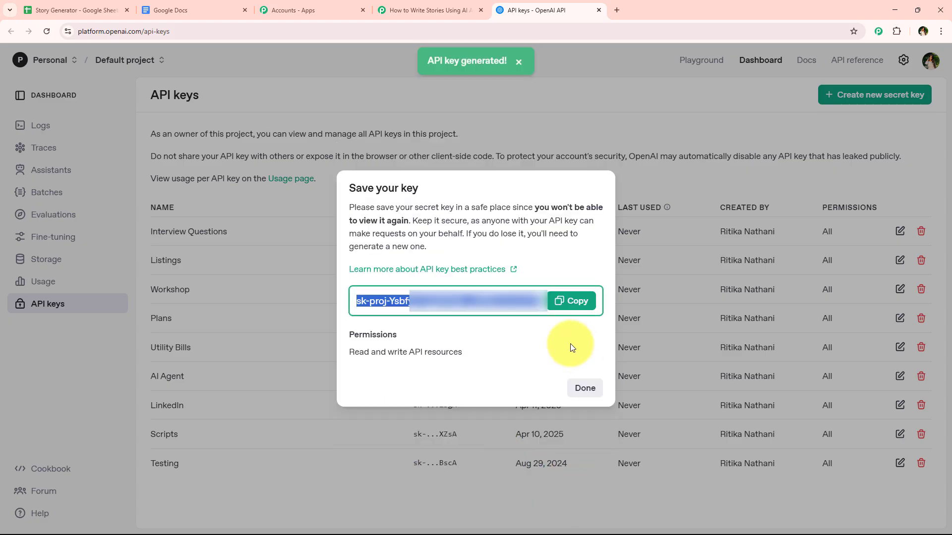
- Copy the generated API key, paste it as the token of the new connection in Pabbly Connect and save the connection
left_click(354, 302)
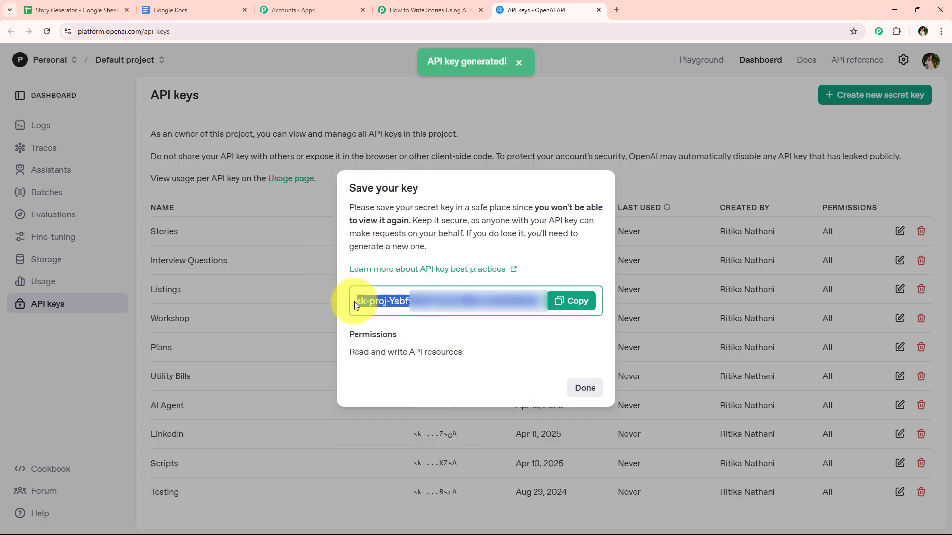
double_click(354, 301)
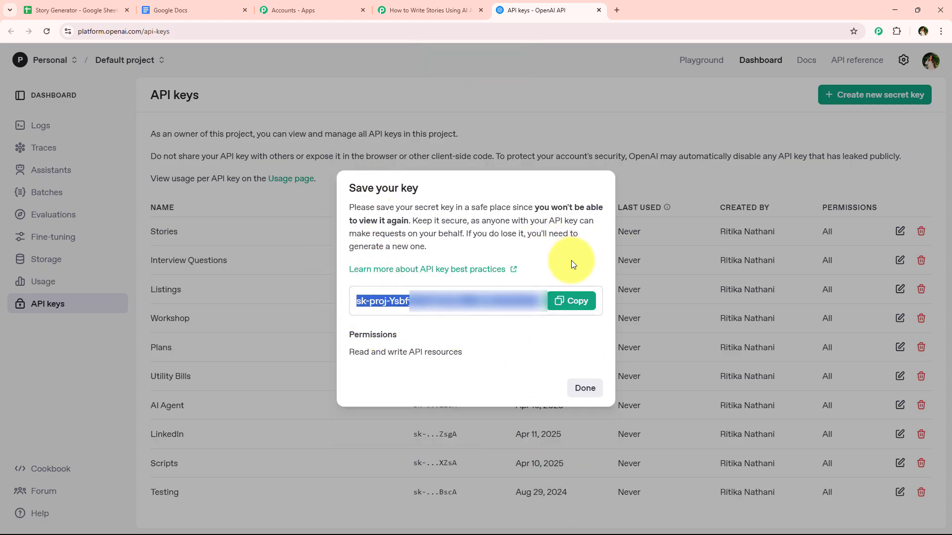
left_click(565, 301)
left_click(578, 389)
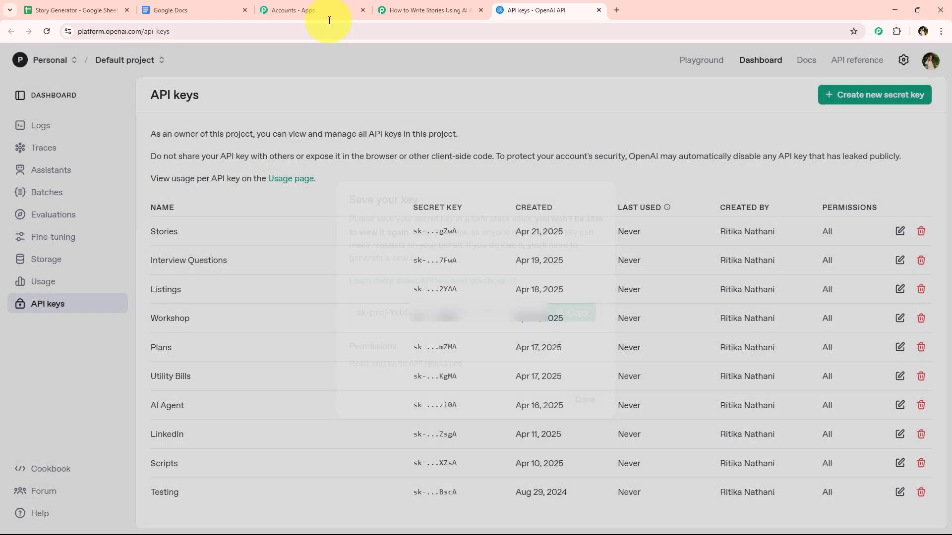
left_click(426, 10)
right_click(546, 330)
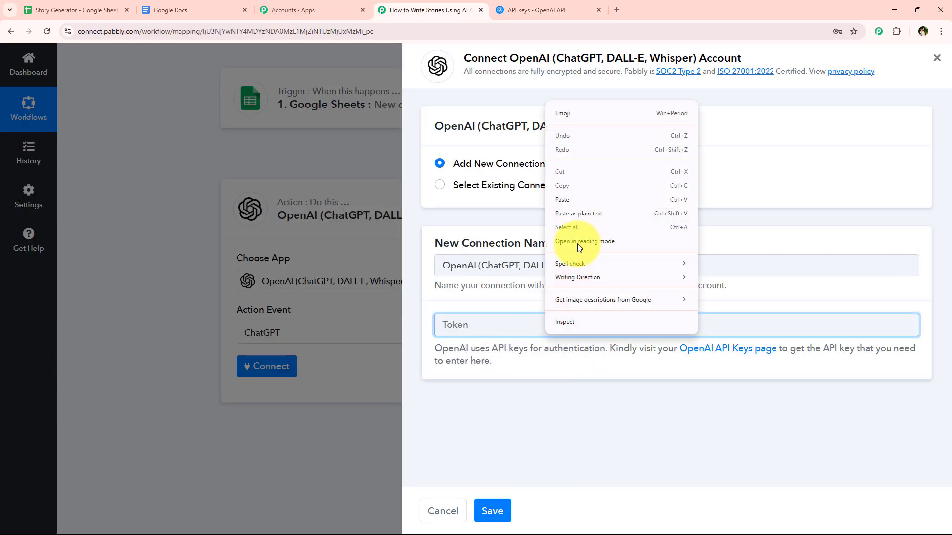
left_click(575, 213)
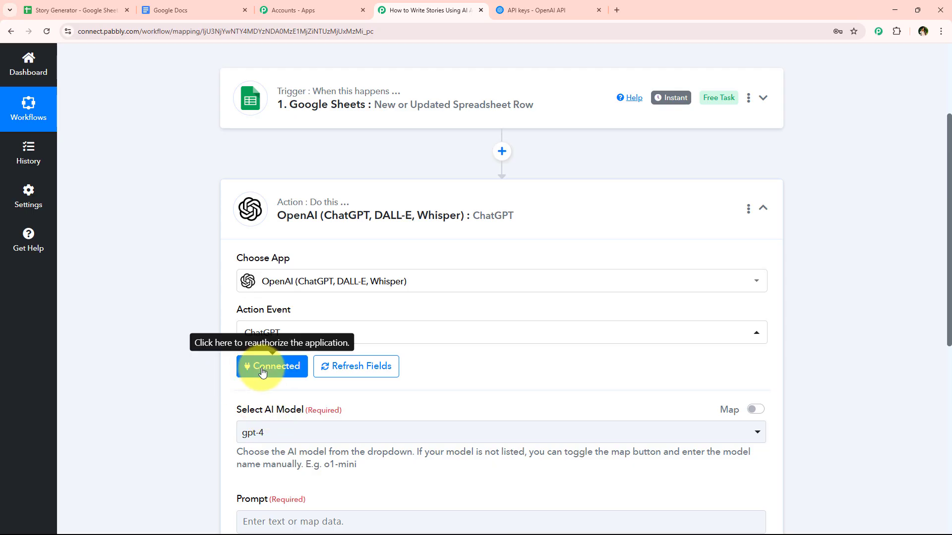
- Select gpt-4 as the AI model for the ChatGPT action
scroll(166, 293, "down", 2)
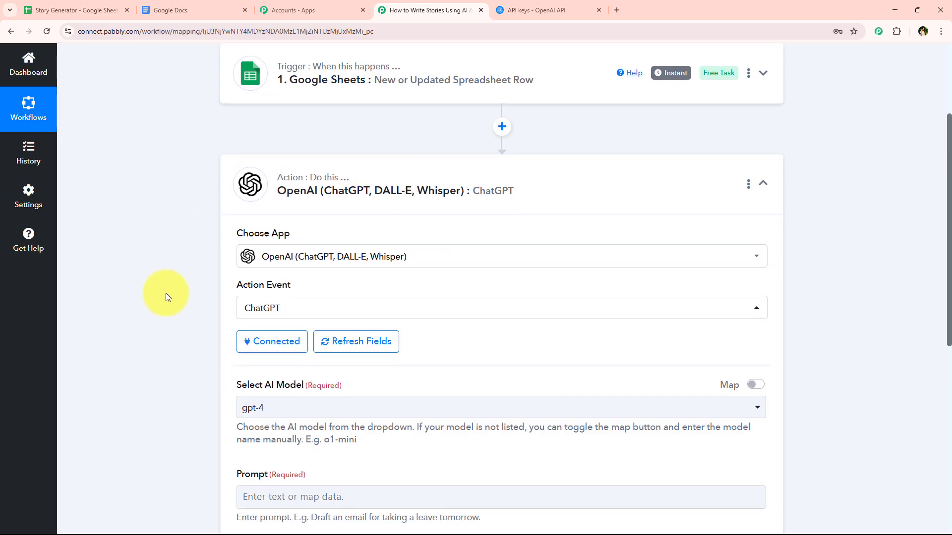
scroll(171, 346, "down", 1)
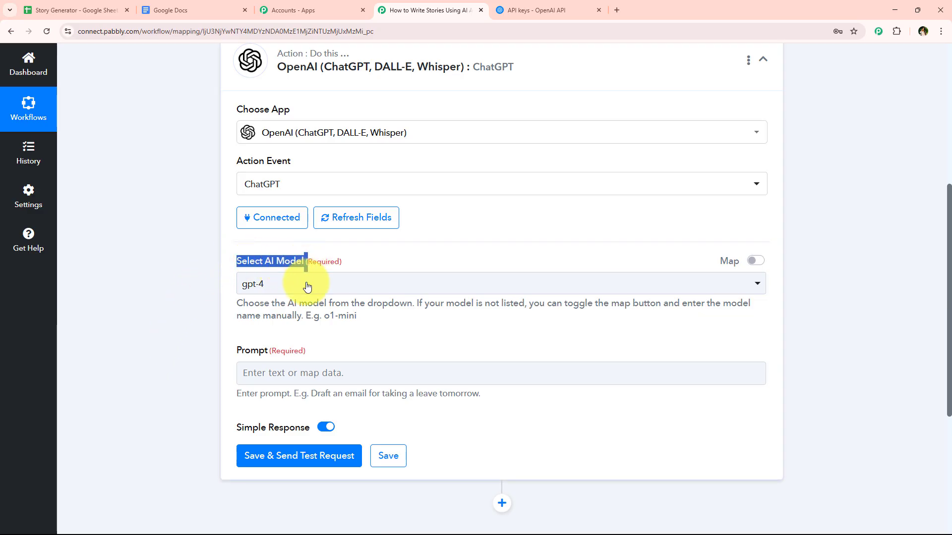
left_click(256, 286)
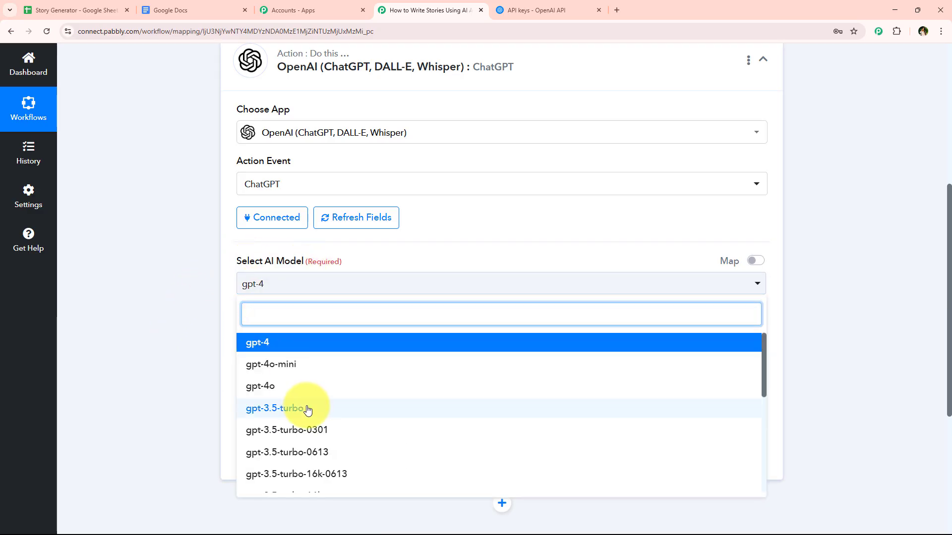
scroll(378, 412, "down", 4)
scroll(347, 406, "up", 4)
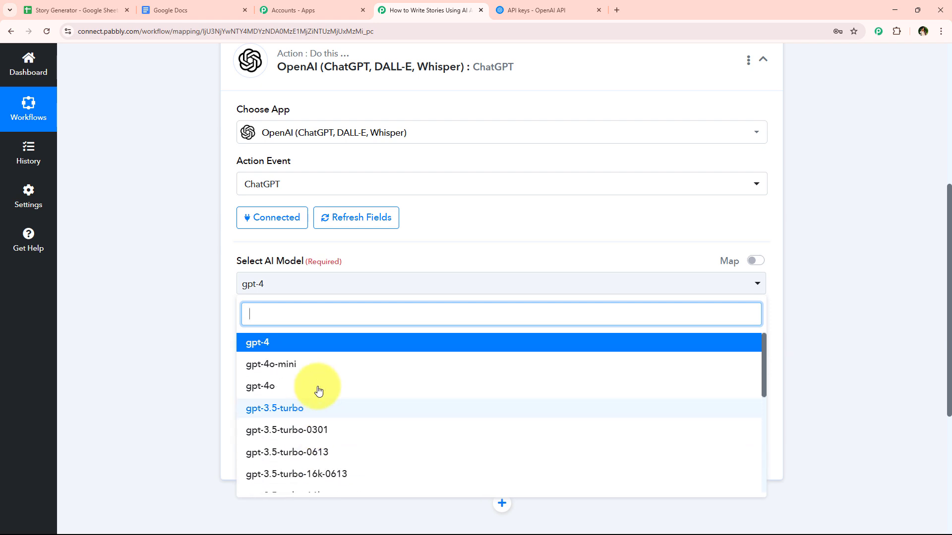
left_click(349, 342)
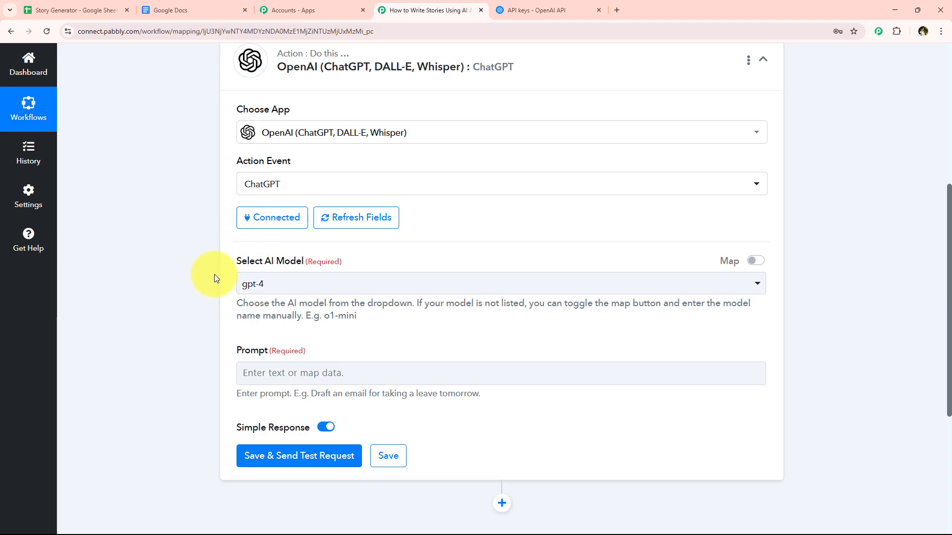
- Paste the prepared children's story writer prompt, with its instructions and story detail labels, into the ChatGPT action's prompt
scroll(215, 307, "down", 1)
scroll(216, 323, "down", 1)
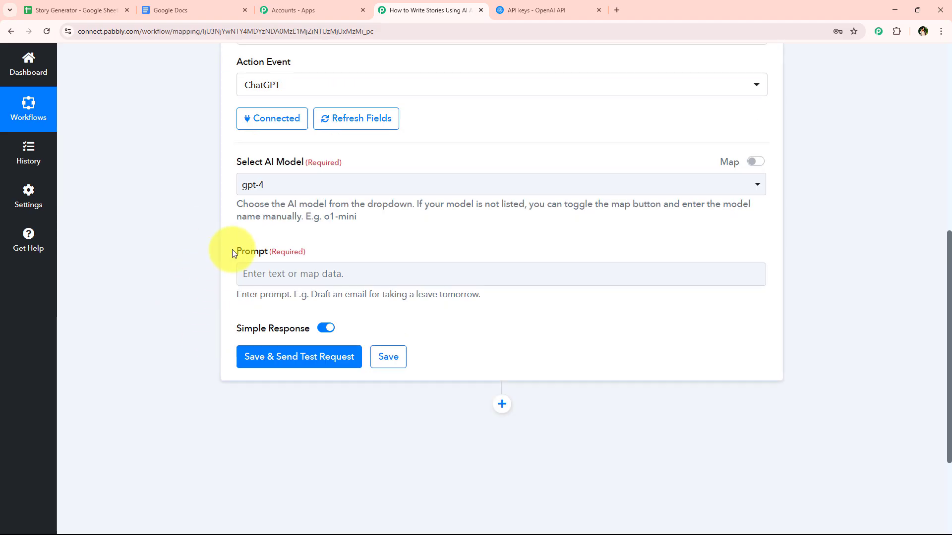
left_click_drag(236, 252, 252, 254)
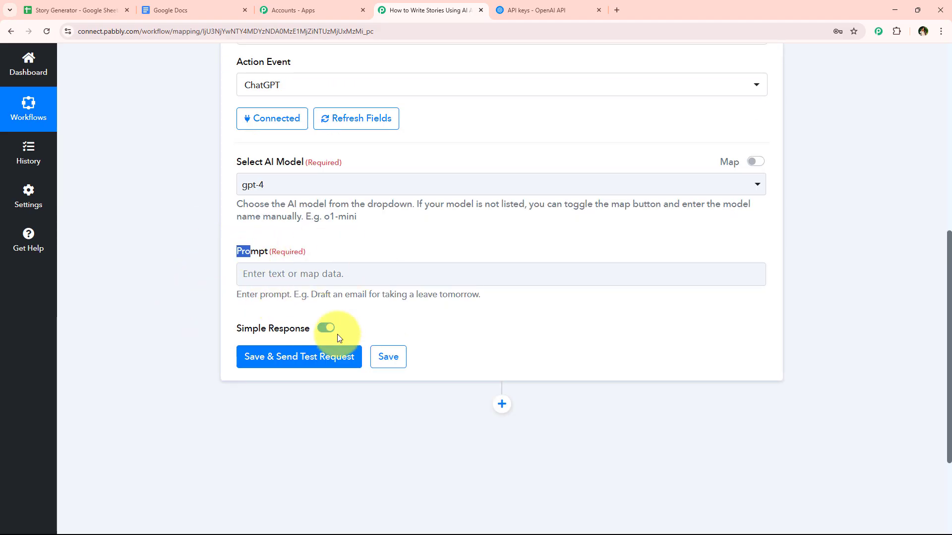
left_click(275, 273)
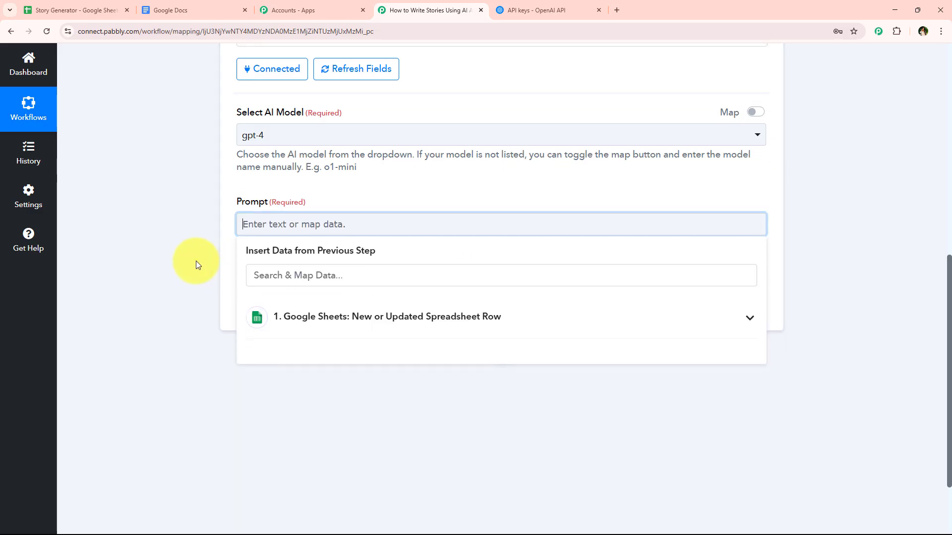
left_click(196, 260)
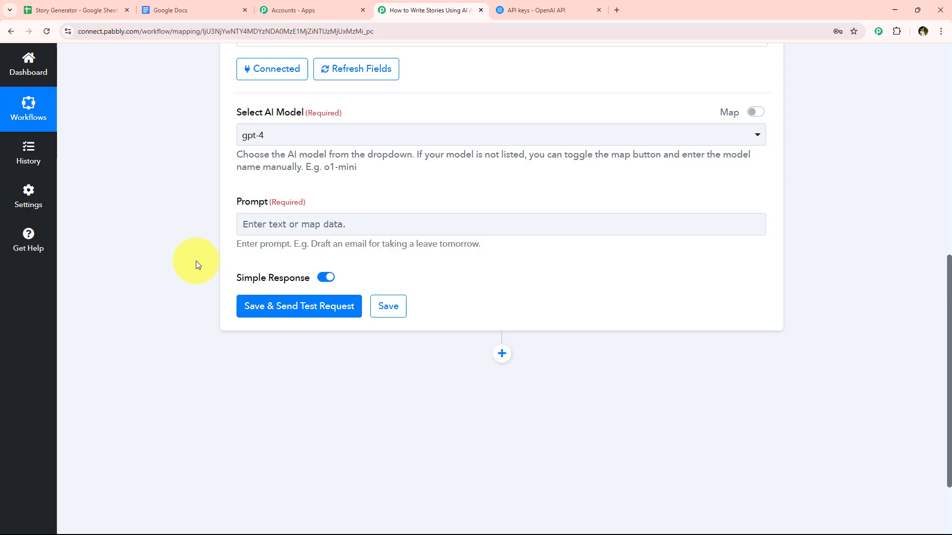
left_click(257, 229)
key("ctrl+v")
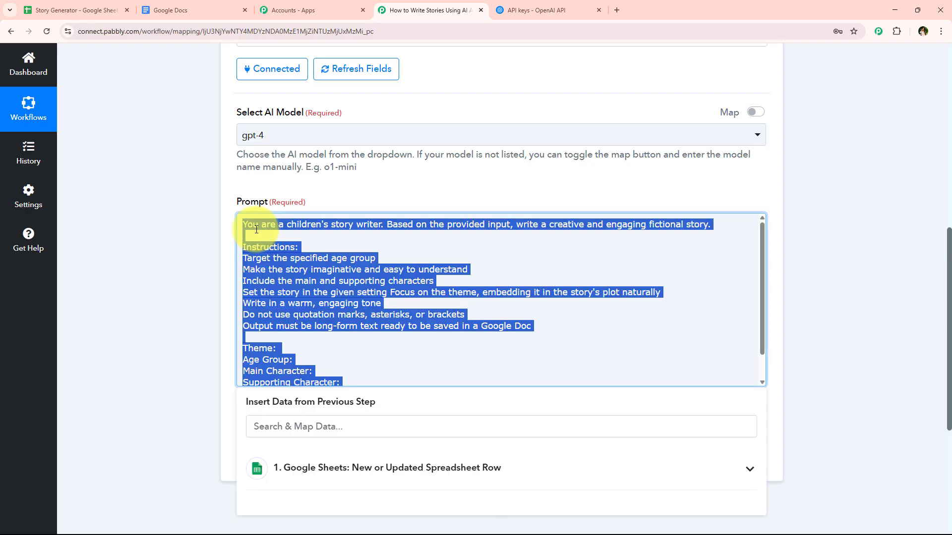
left_click(255, 229)
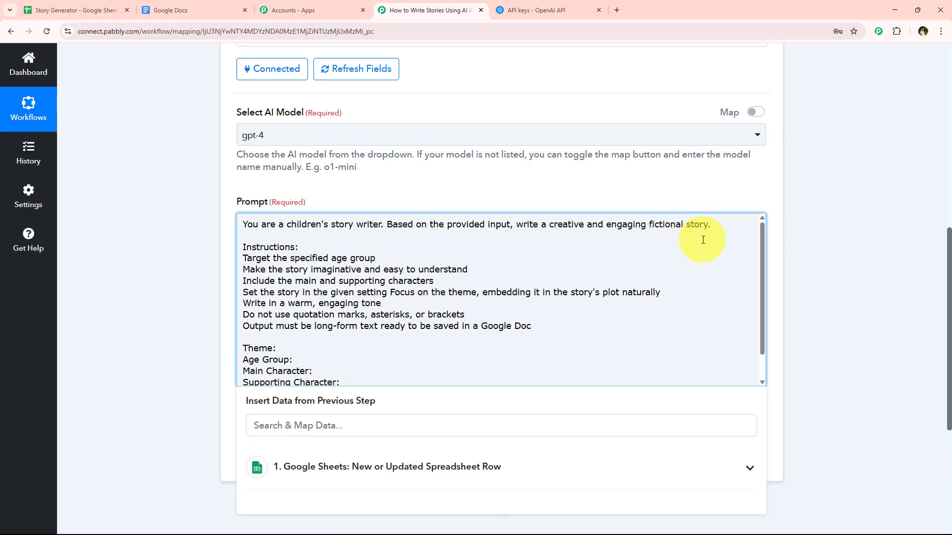
- Review the prompt's instructions and its detail labels from Theme to Desired Length, and compare them with the Story Generator spreadsheet
left_click_drag(570, 329, 203, 255)
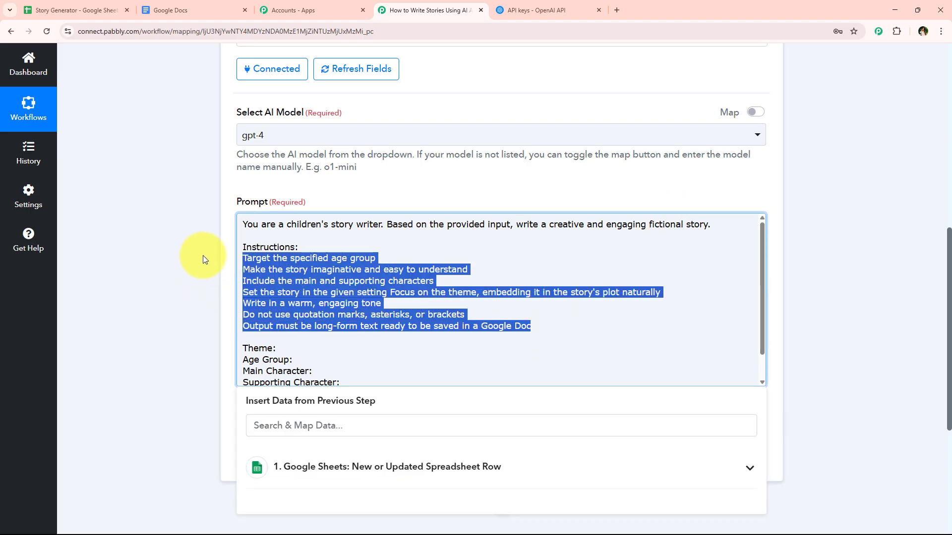
left_click(242, 271)
scroll(249, 293, "down", 1)
scroll(249, 293, "down", 2)
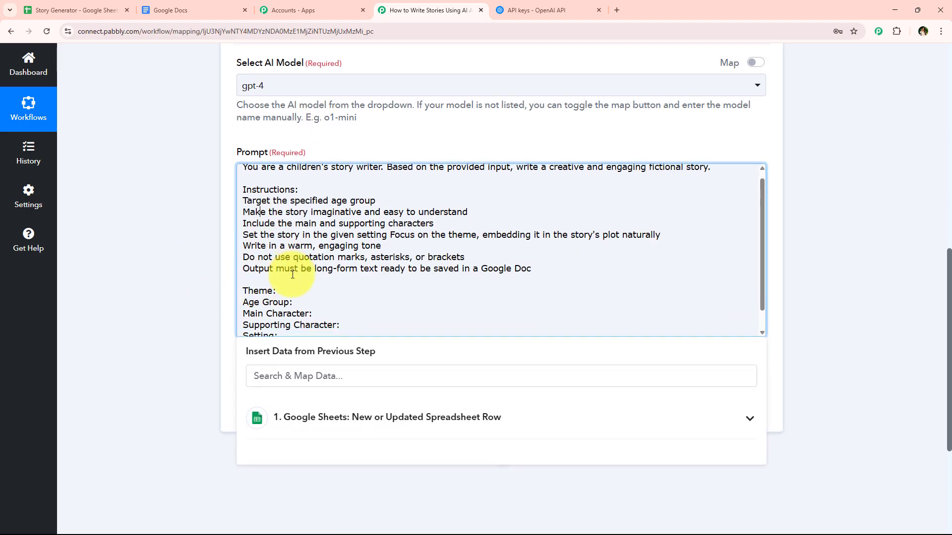
left_click(314, 291)
left_click(365, 304)
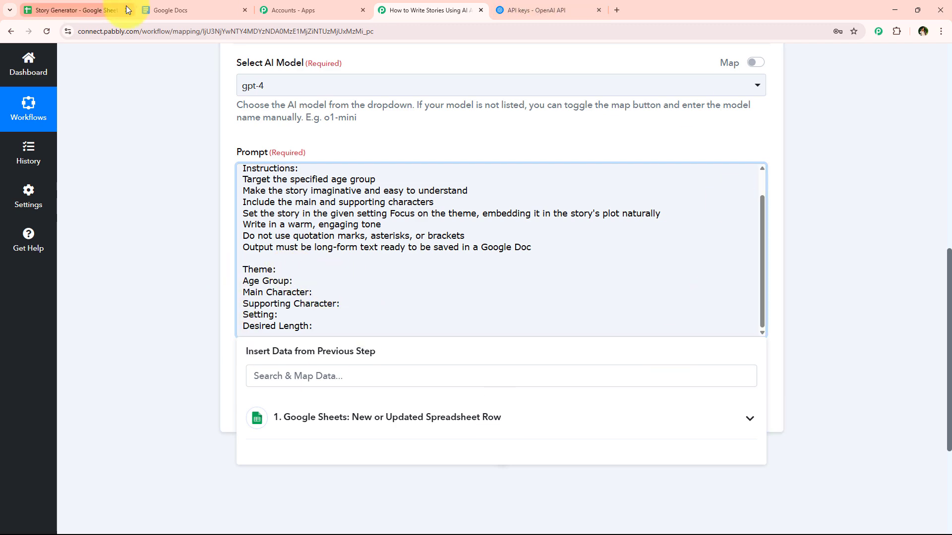
left_click(89, 10)
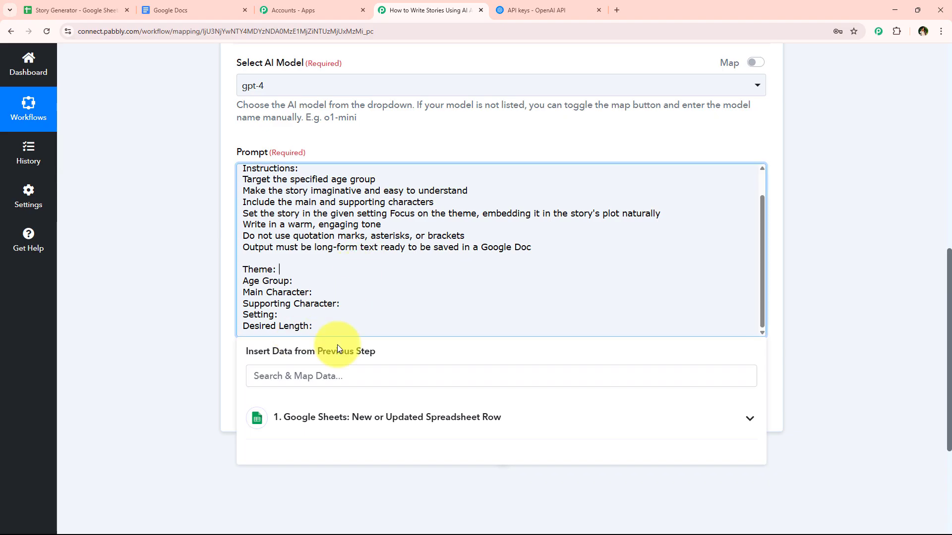
- Examine the Google Sheets trigger data available for mapping into the prompt's story detail labels
left_click(397, 417)
scroll(124, 353, "down", 2)
left_click(416, 319)
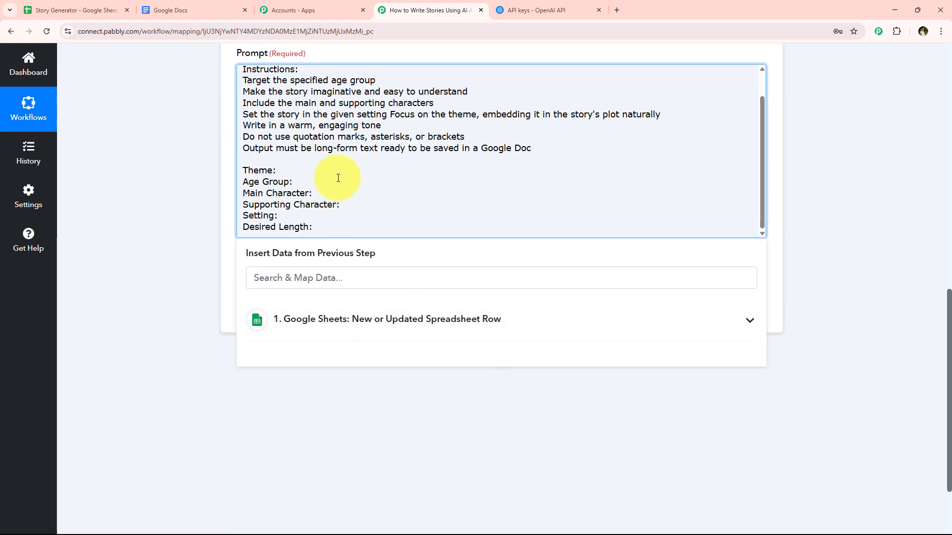
left_click(332, 171)
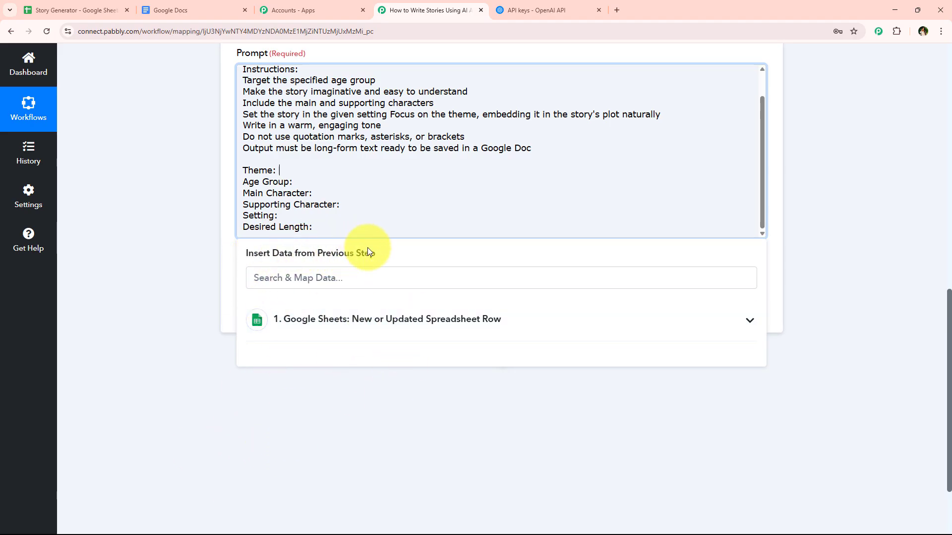
left_click(409, 316)
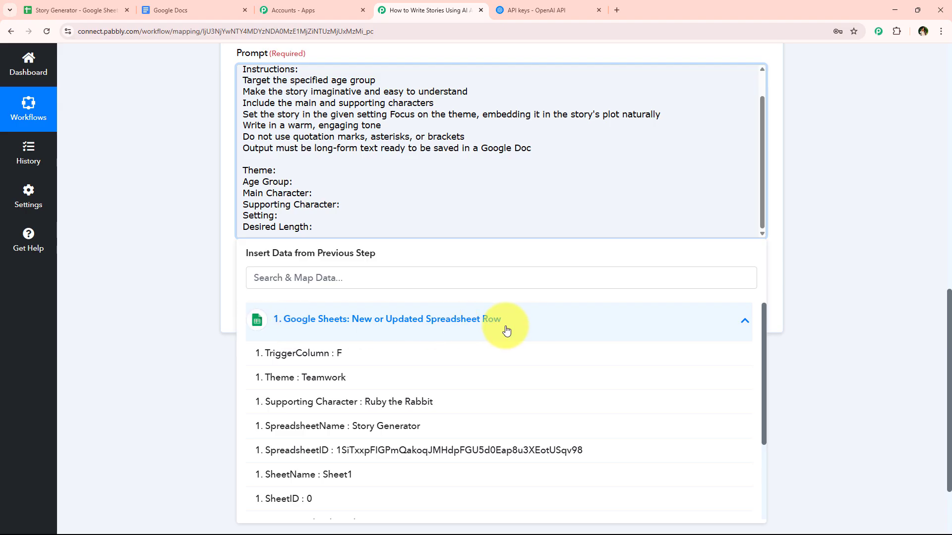
scroll(535, 344, "down", 3)
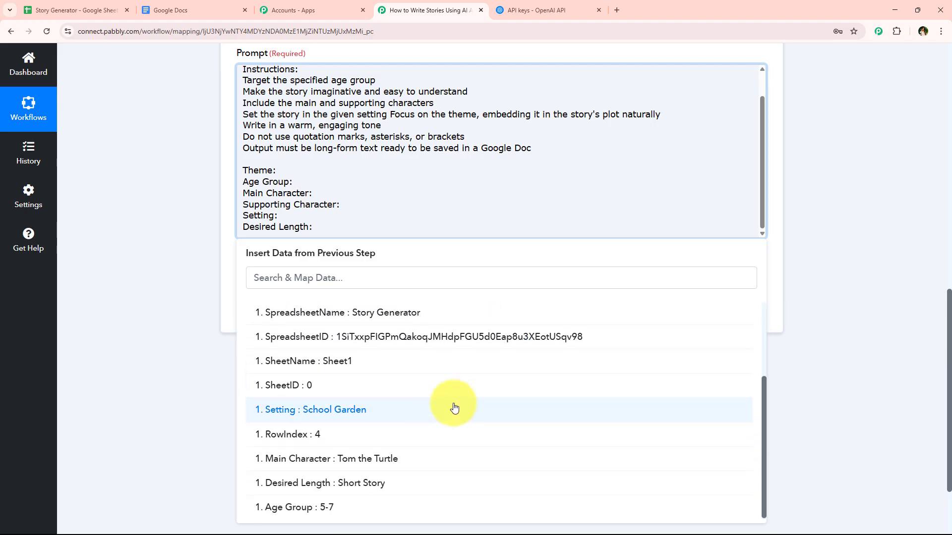
scroll(257, 323, "up", 2)
left_click(201, 354)
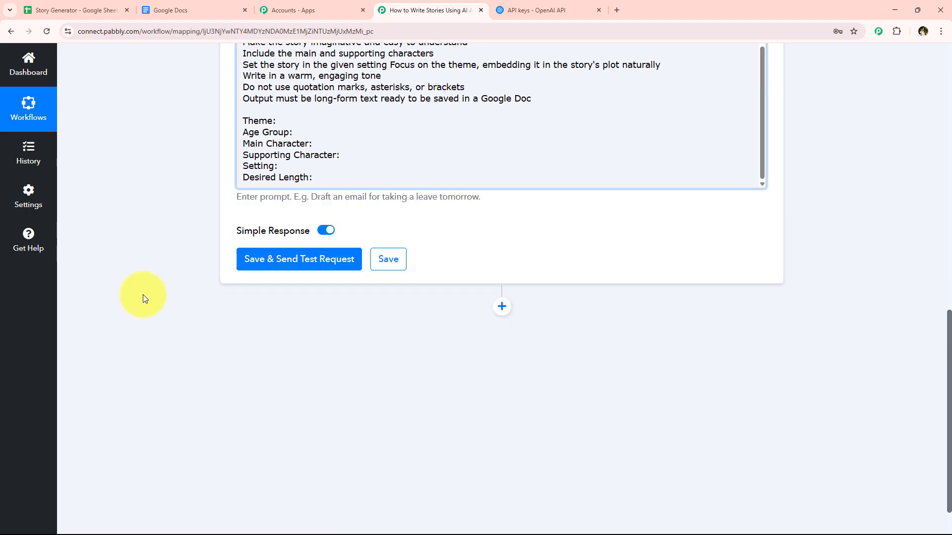
scroll(145, 298, "up", 3)
- Map the Theme and Age Group values from the Google Sheets trigger after their matching labels in the prompt
left_click(313, 287)
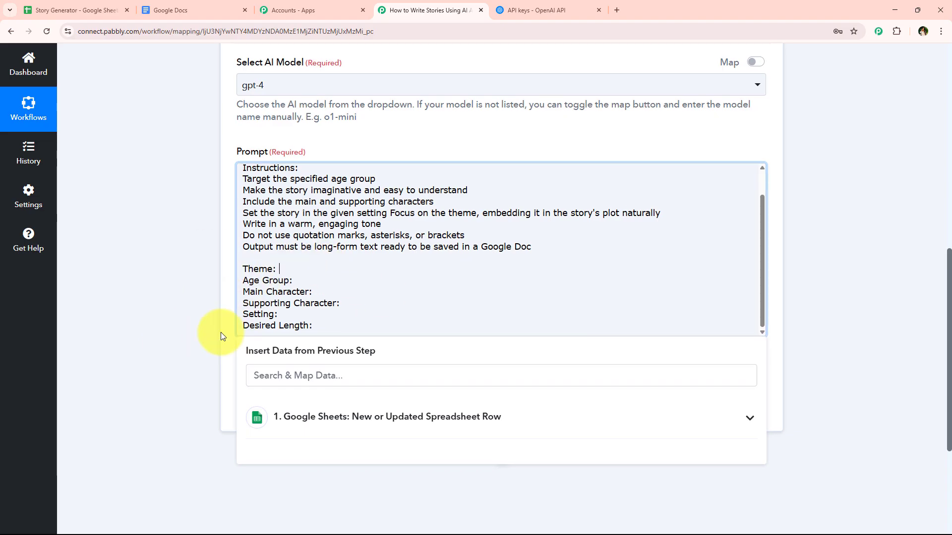
scroll(221, 332, "down", 1)
left_click(309, 330)
type("th")
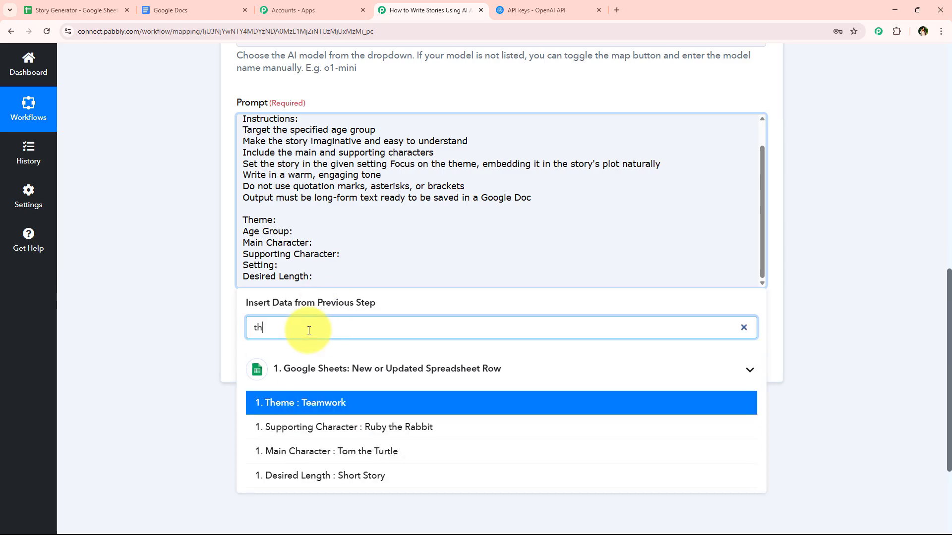
left_click(271, 402)
left_click(334, 240)
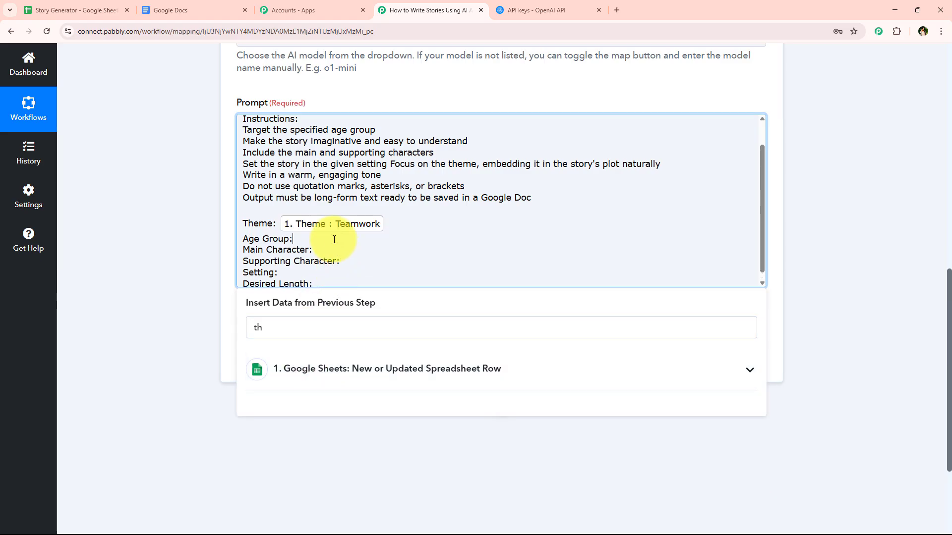
left_click(298, 322)
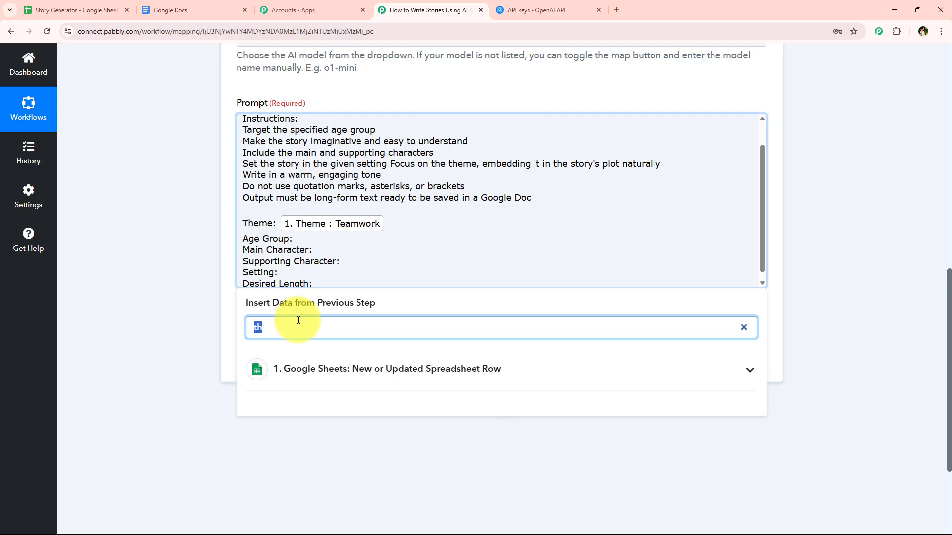
type("age")
left_click(322, 401)
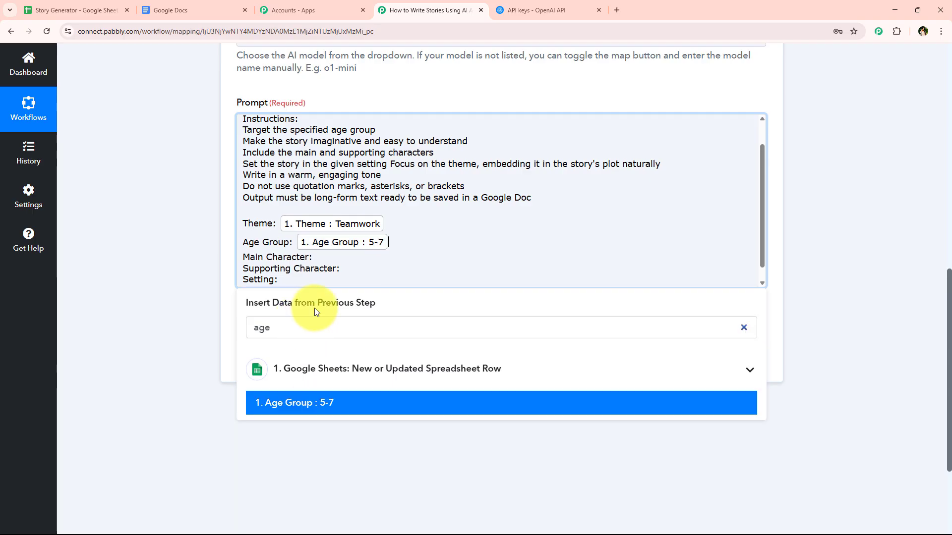
- Map the Main Character and Supporting Character values from the Google Sheets trigger after their labels in the prompt
left_click(360, 260)
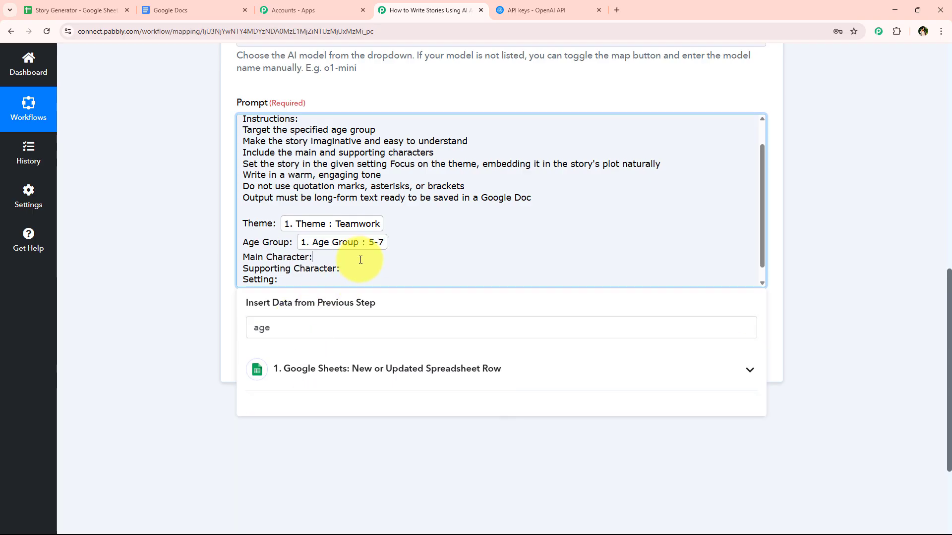
left_click(322, 328)
type("mai")
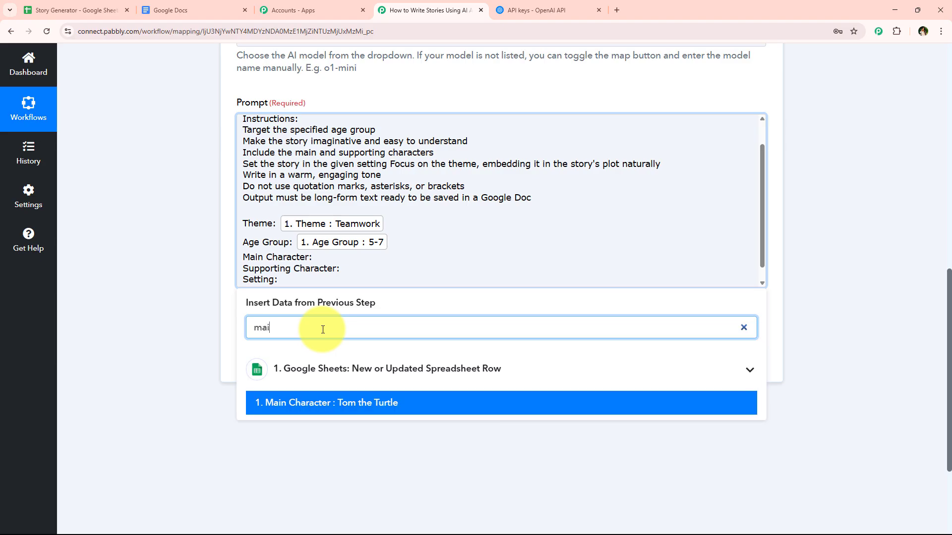
left_click(340, 404)
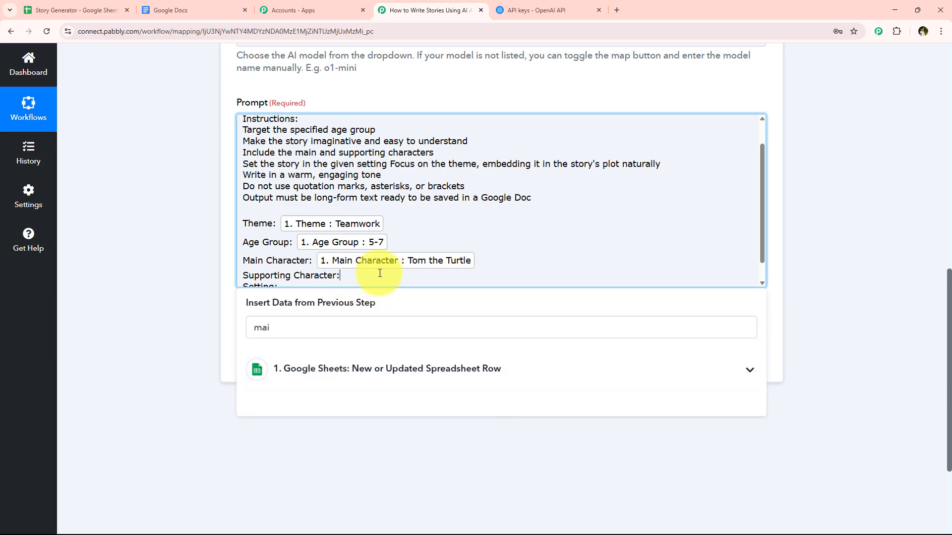
left_click(348, 317)
type("su")
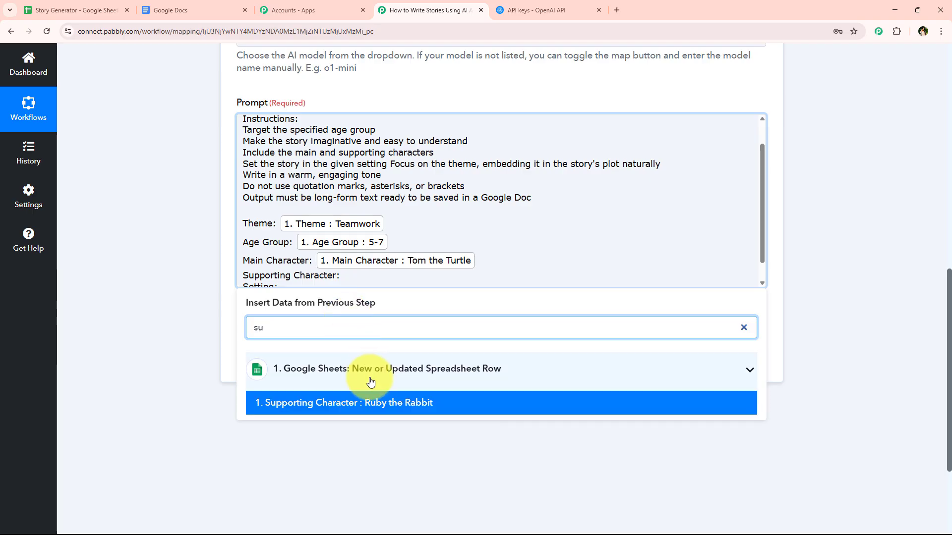
left_click(267, 402)
- Map the Setting and Desired Length values from the Google Sheets trigger after their labels in the prompt
left_click(300, 270)
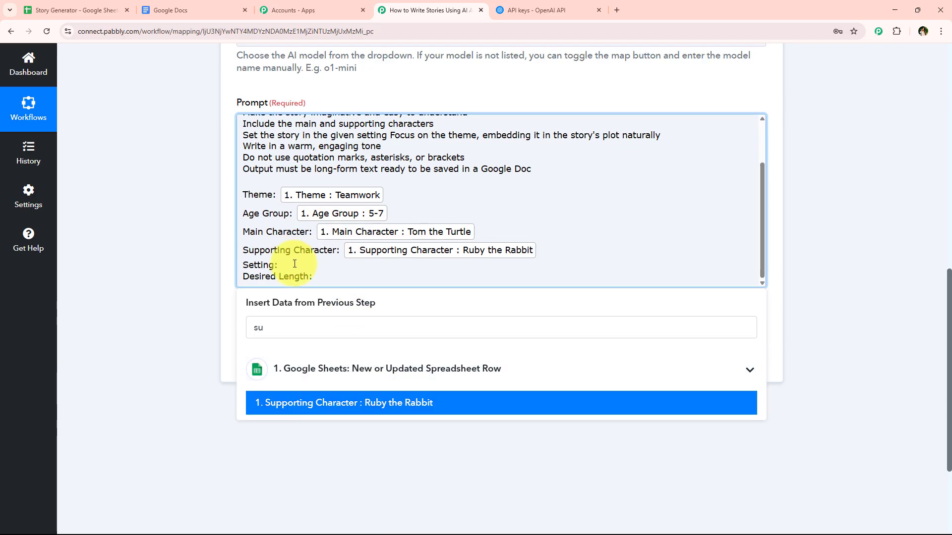
left_click(310, 327)
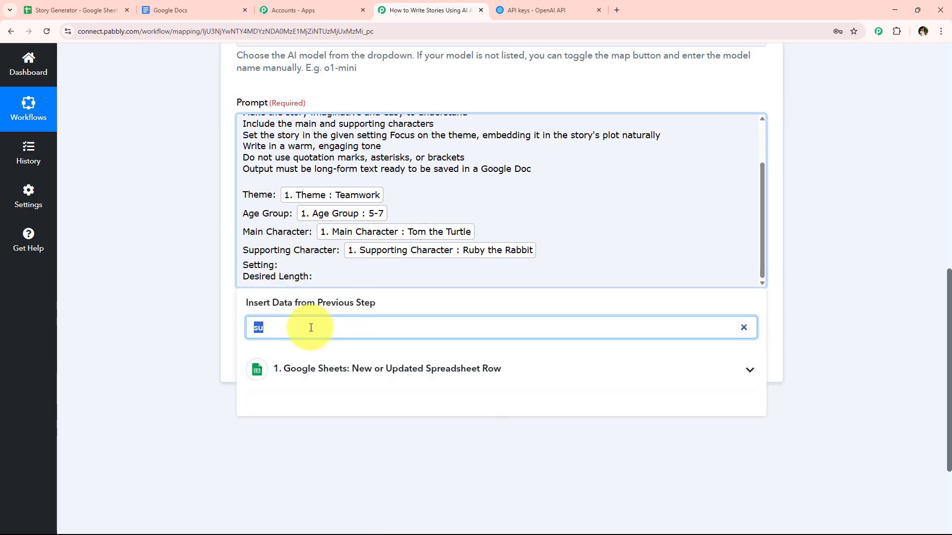
type("set")
left_click(320, 403)
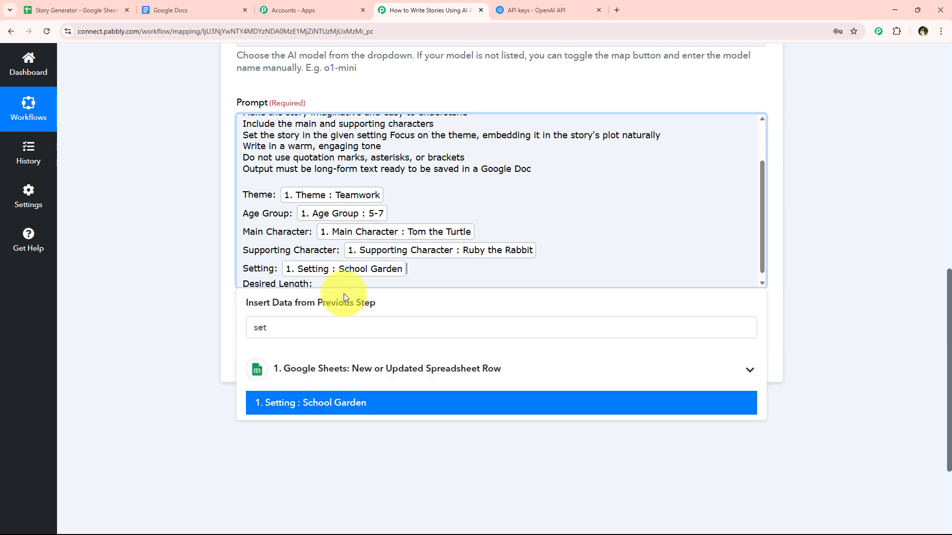
scroll(337, 233, "down", 1)
left_click(351, 281)
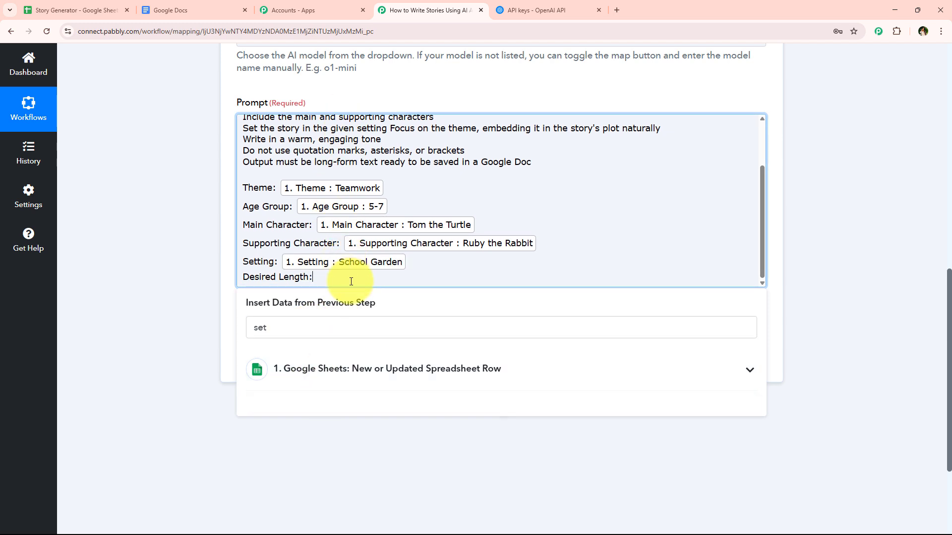
left_click(325, 327)
type("de")
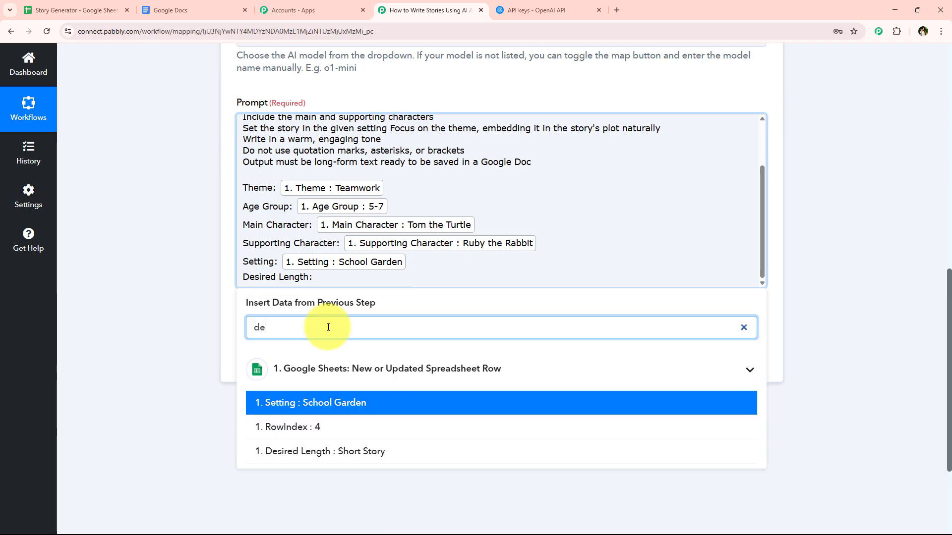
left_click(350, 450)
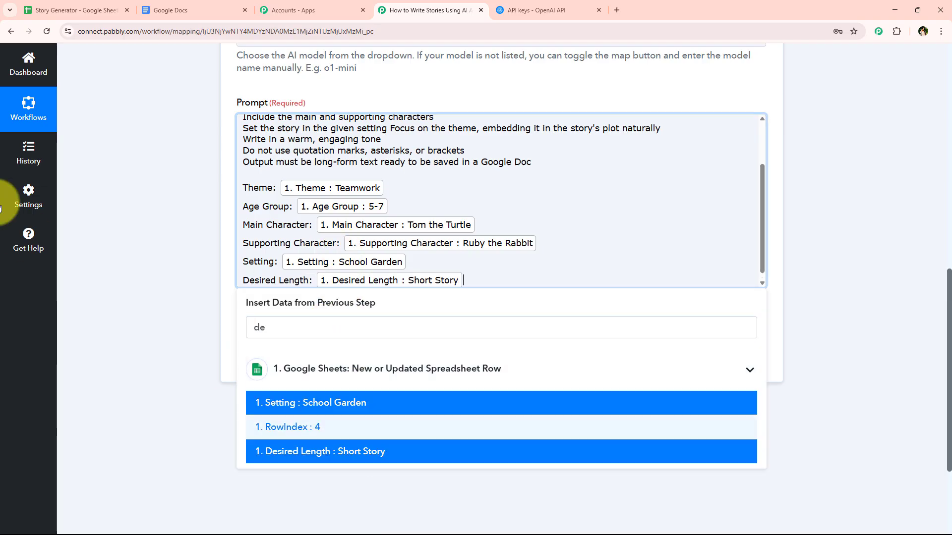
- Check the completed prompt with its mapped fields, save the ChatGPT action and send a test request
left_click(187, 212)
scroll(334, 199, "up", 2)
scroll(313, 213, "down", 3)
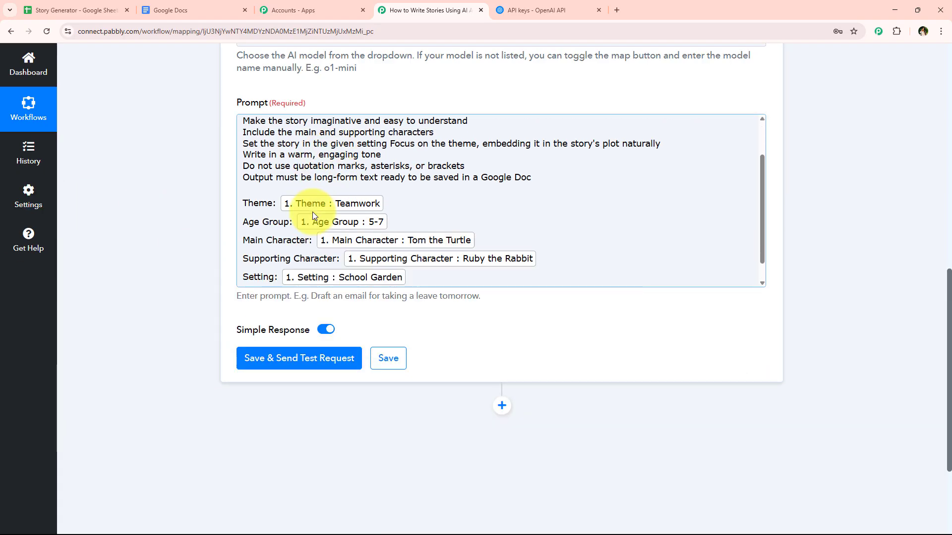
scroll(298, 229, "up", 2)
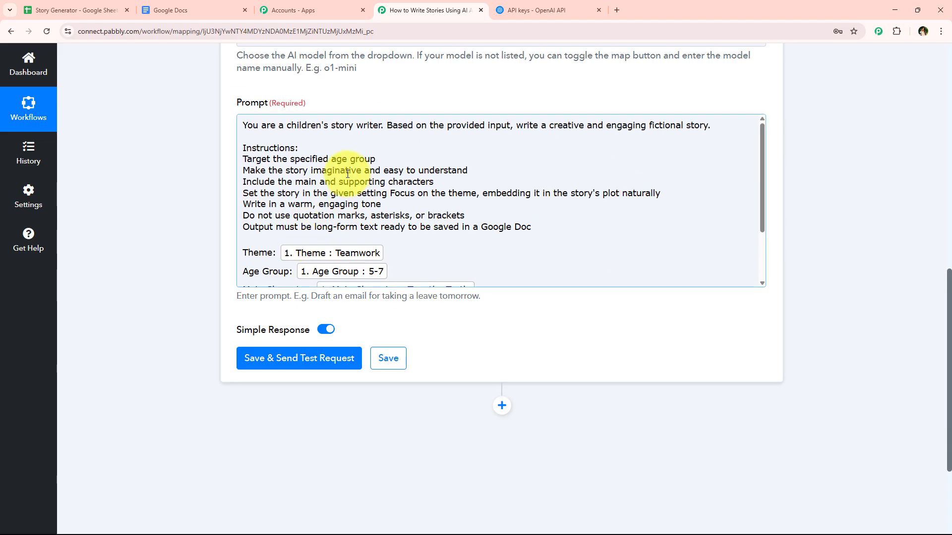
scroll(342, 225, "down", 1)
scroll(342, 226, "down", 1)
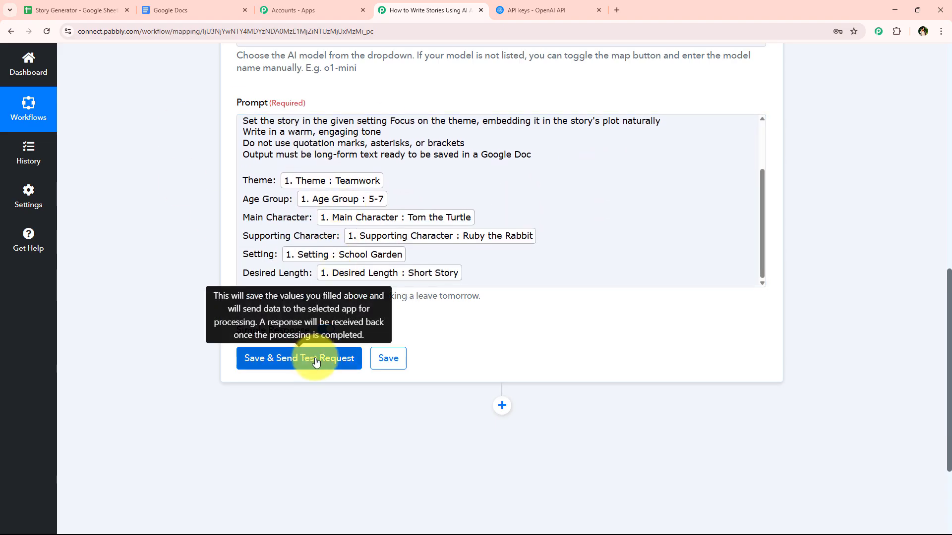
left_click(314, 361)
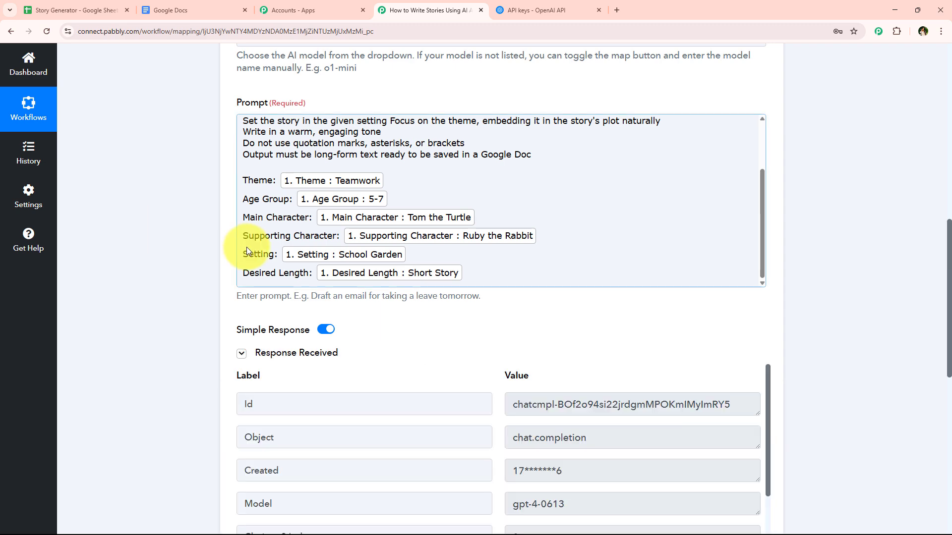
- Review the ChatGPT response, enlarging the Choices 0 Message Content value to read the generated story through to its end
scroll(246, 247, "down", 5)
scroll(521, 329, "down", 2)
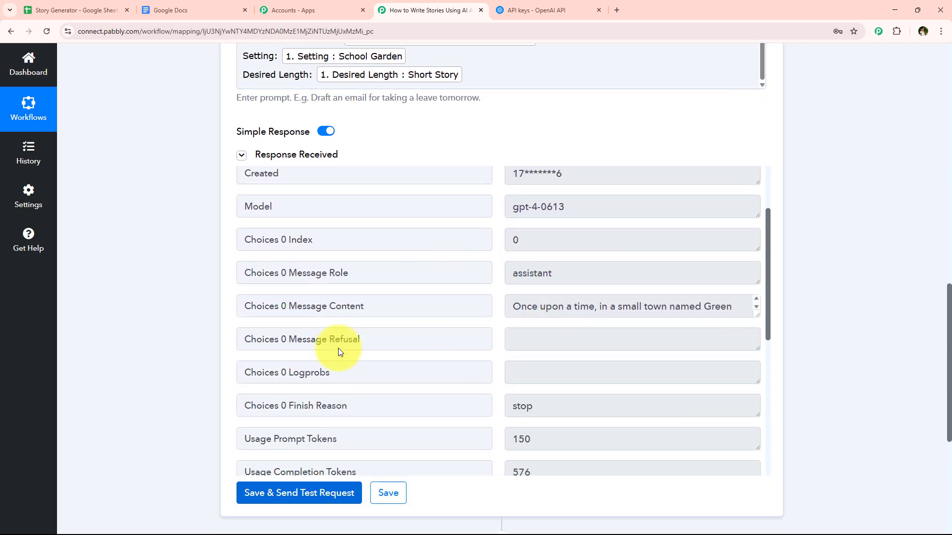
left_click_drag(290, 311, 378, 304)
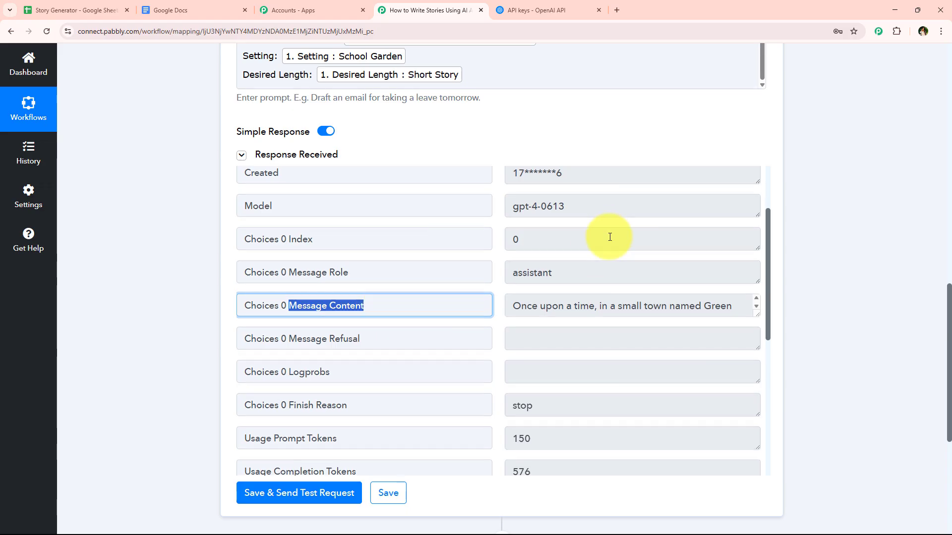
scroll(694, 231, "down", 3)
left_click_drag(754, 216, 757, 443)
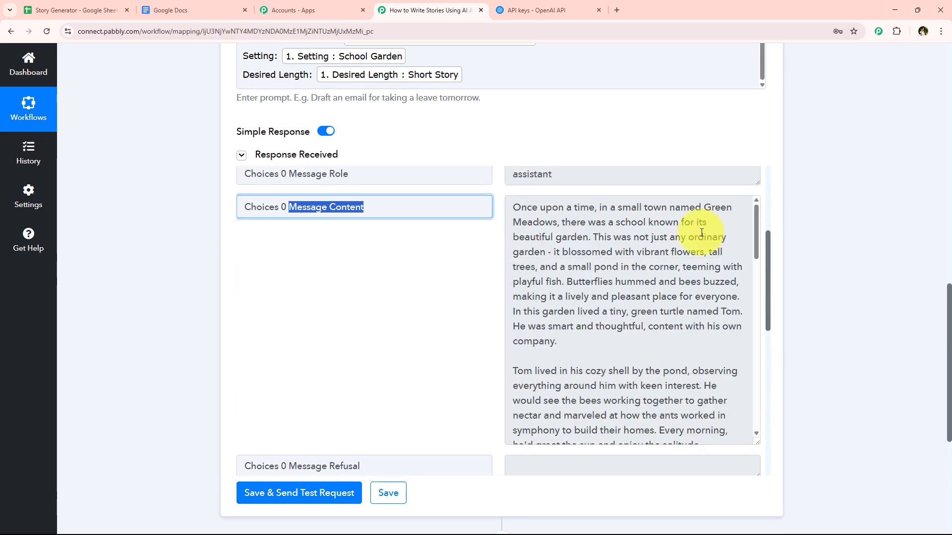
left_click_drag(757, 216, 722, 196)
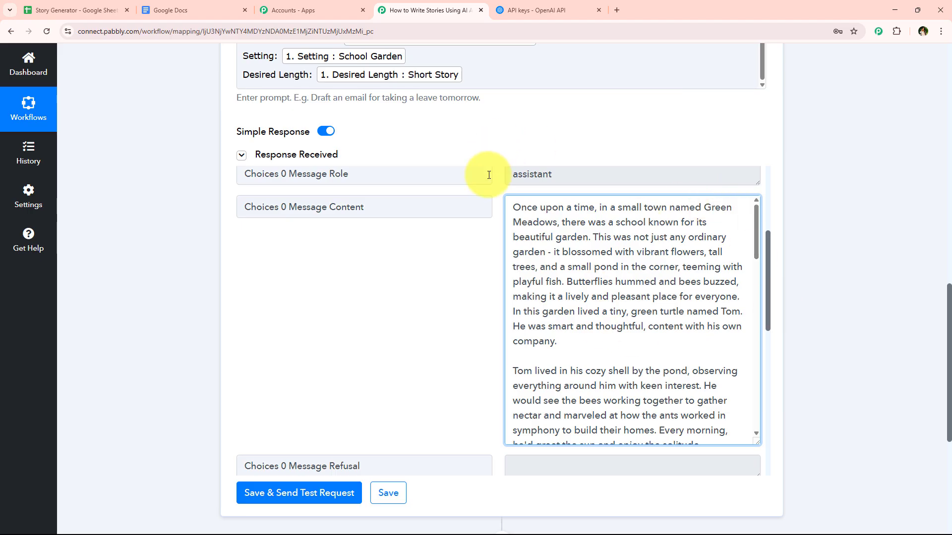
left_click_drag(514, 207, 731, 429)
scroll(828, 265, "down", 4)
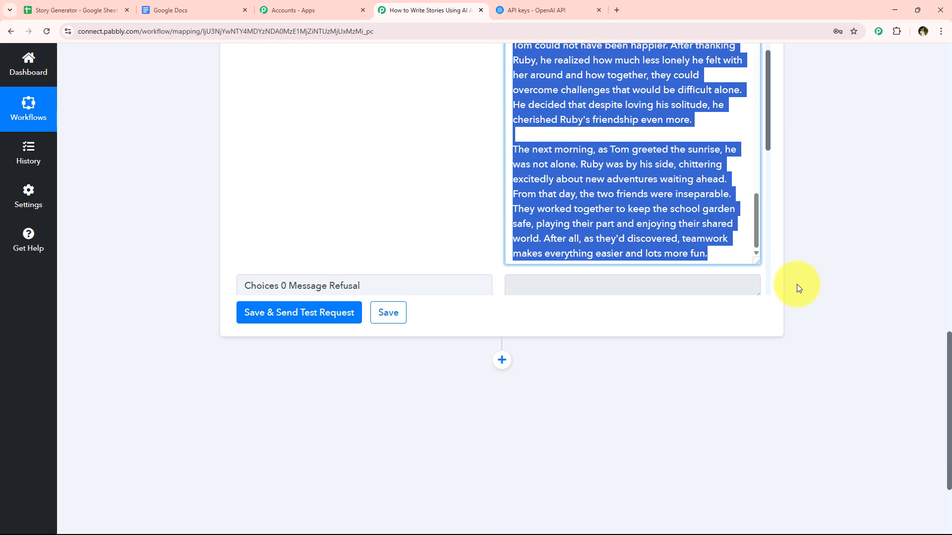
- Add a Google Docs action after the ChatGPT step and set its action event to Create a Blank Document
left_click(502, 342)
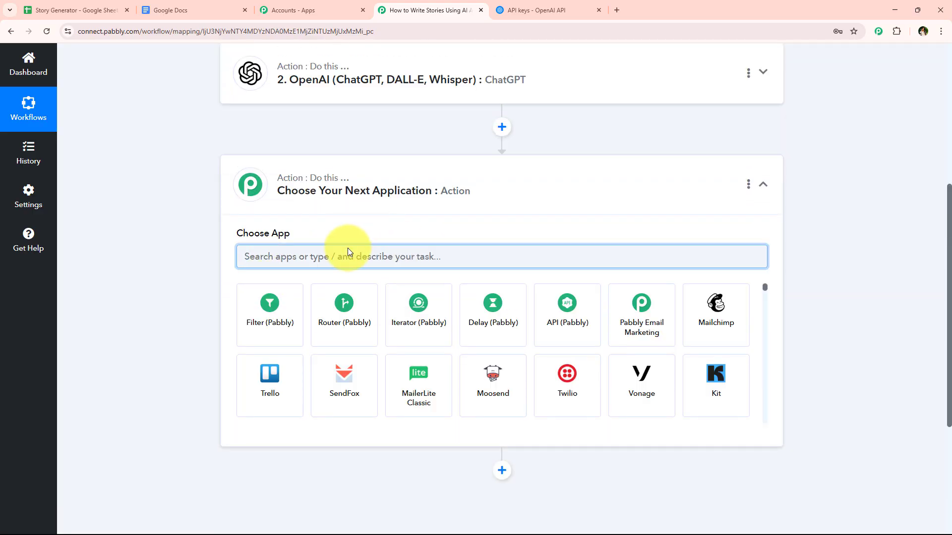
type("D")
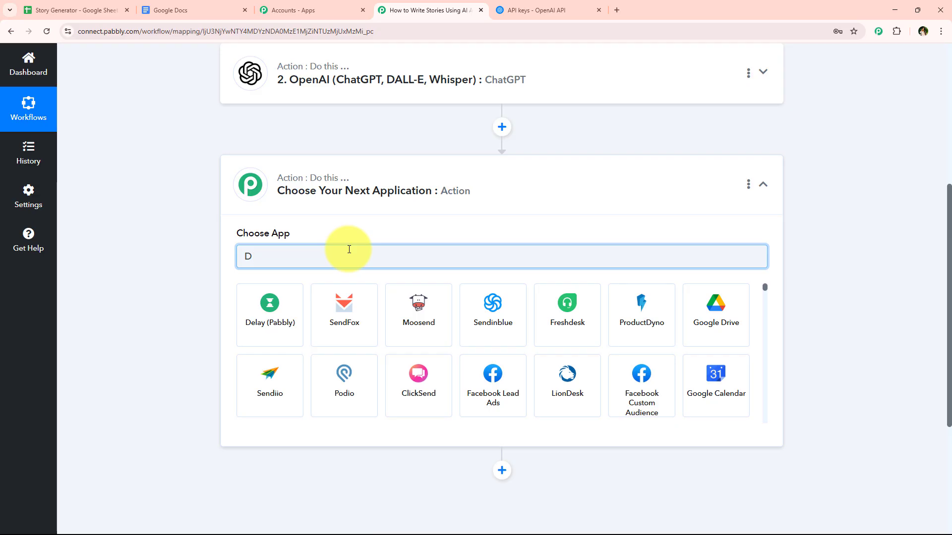
type("oc")
left_click_drag(349, 250, 128, 260)
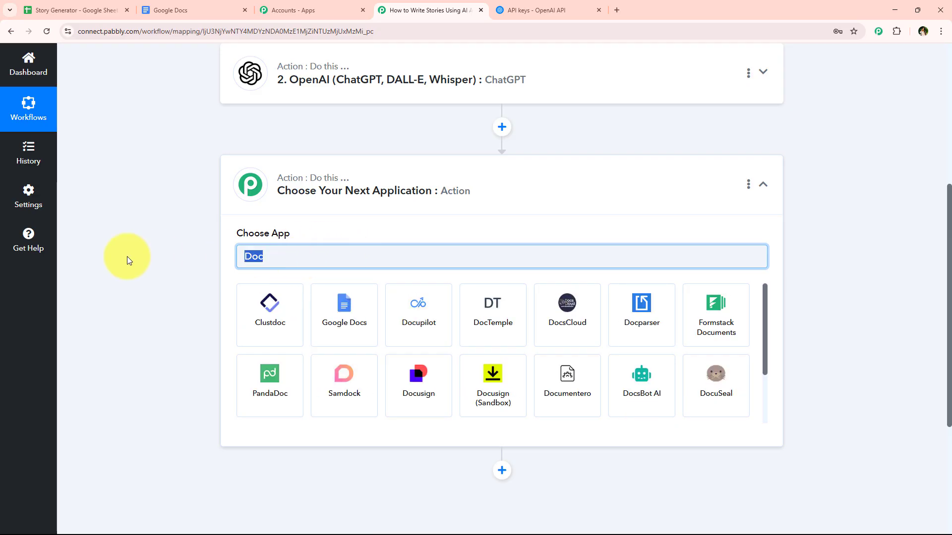
left_click(322, 308)
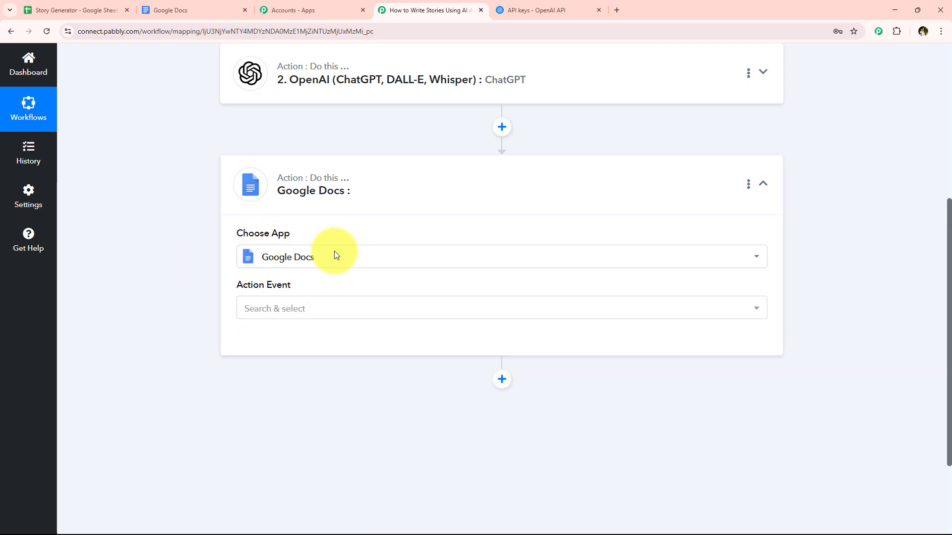
left_click_drag(234, 293, 300, 279)
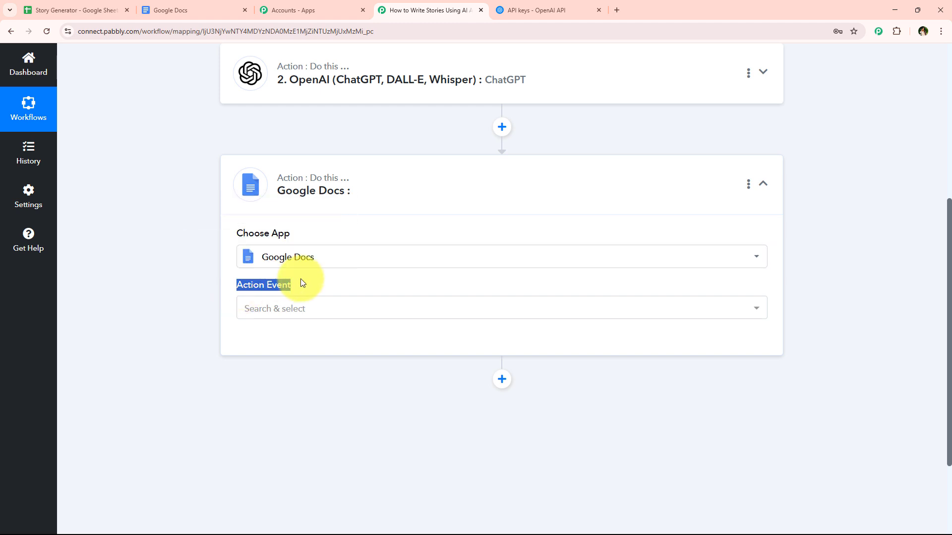
left_click(301, 317)
left_click(264, 176)
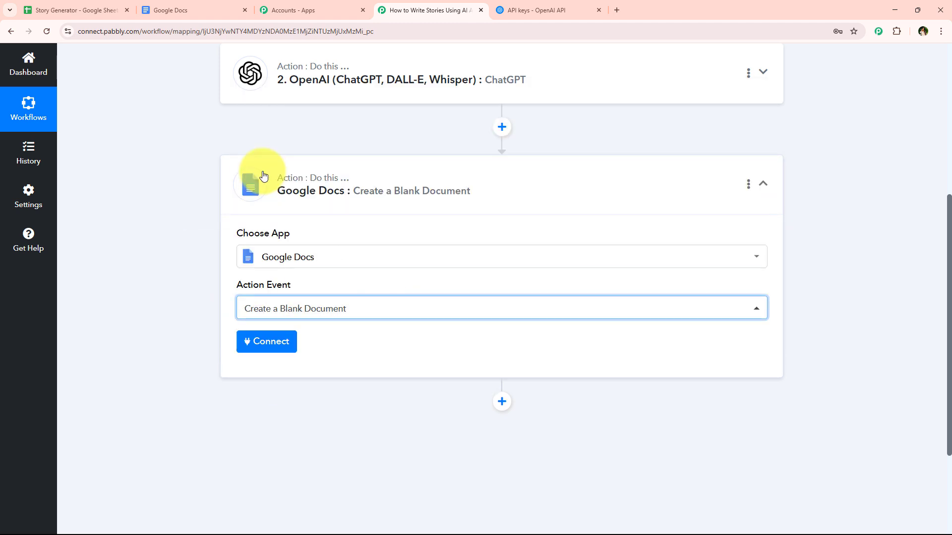
- Connect the Google Docs action through a new connection, signing in with the Google account and allowing access to its Drive files
left_click(243, 338)
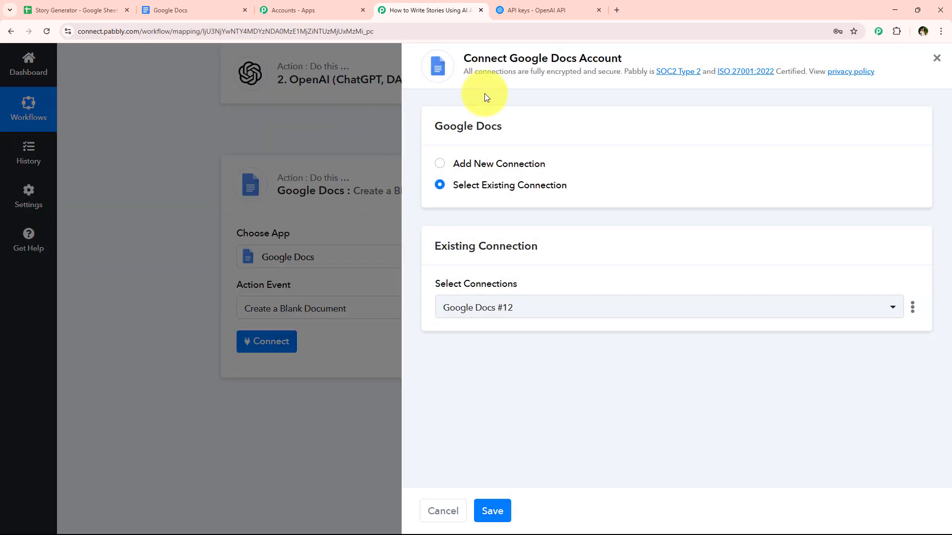
left_click(525, 160)
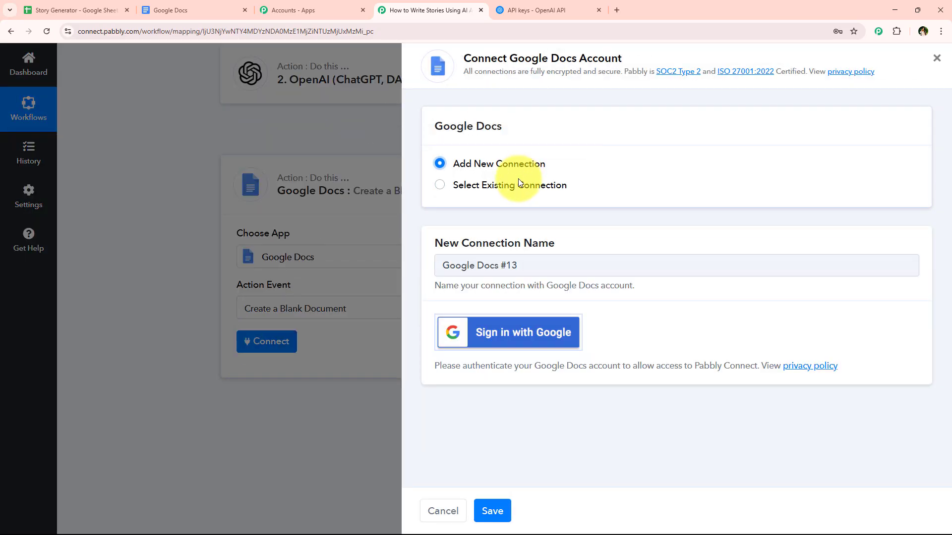
left_click(496, 185)
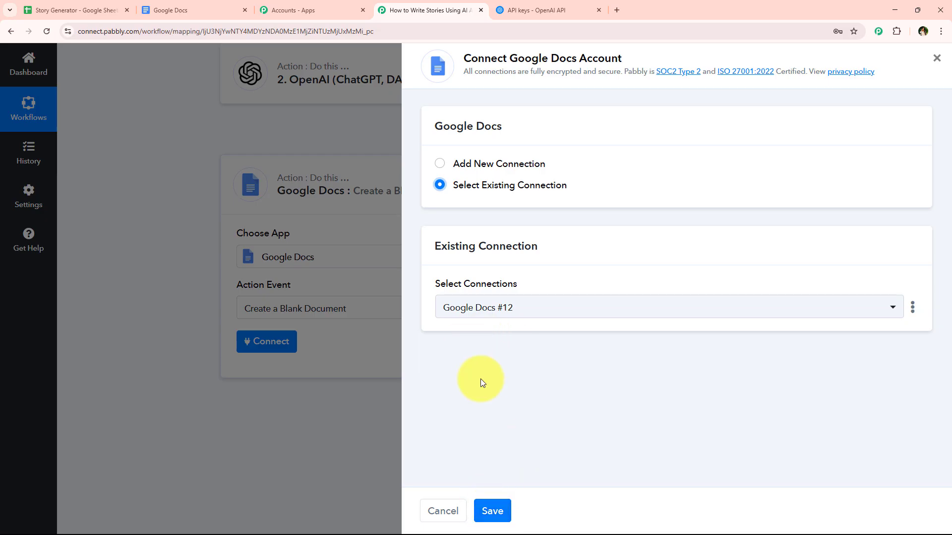
left_click(533, 164)
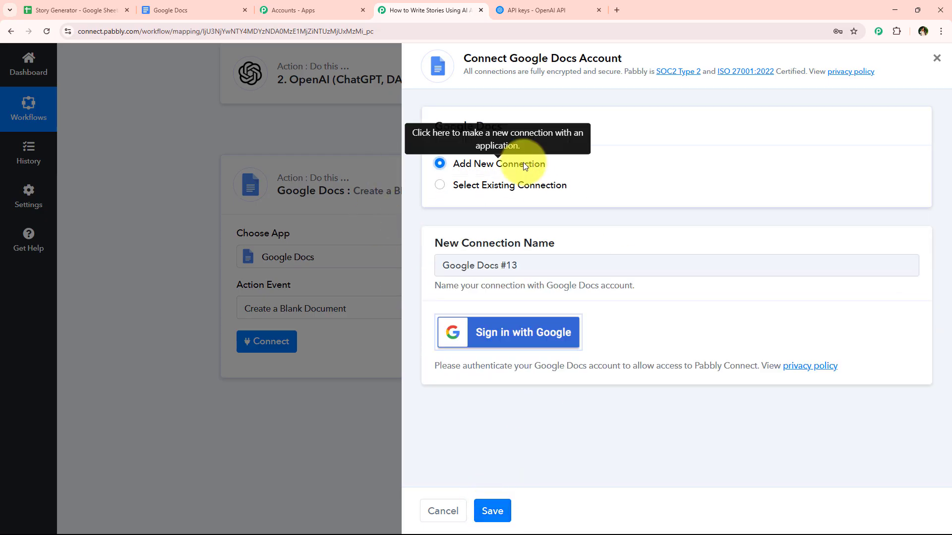
left_click(544, 333)
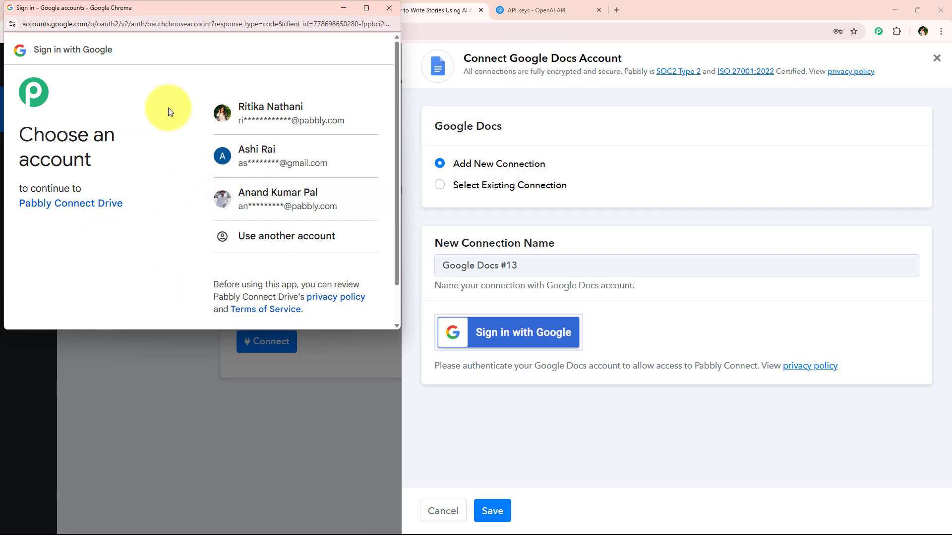
left_click(336, 124)
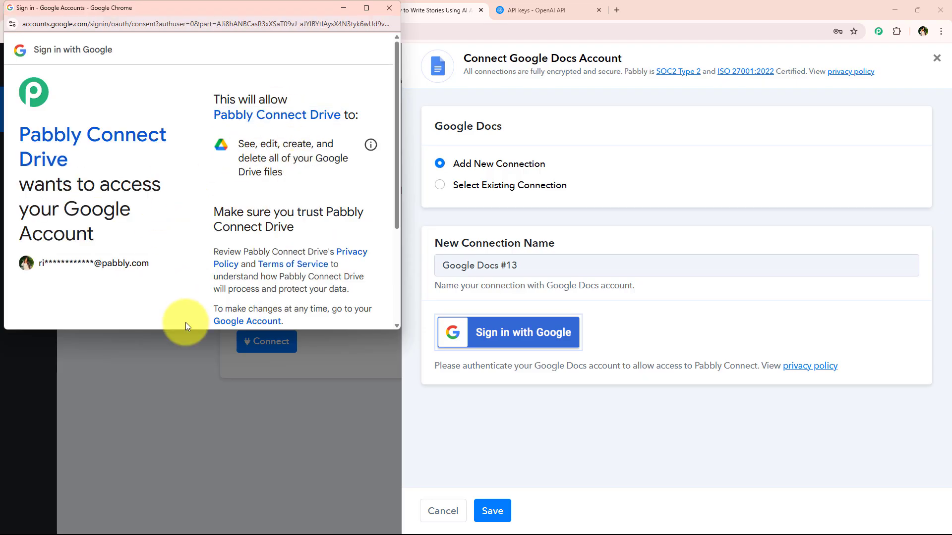
left_click_drag(178, 330, 164, 462)
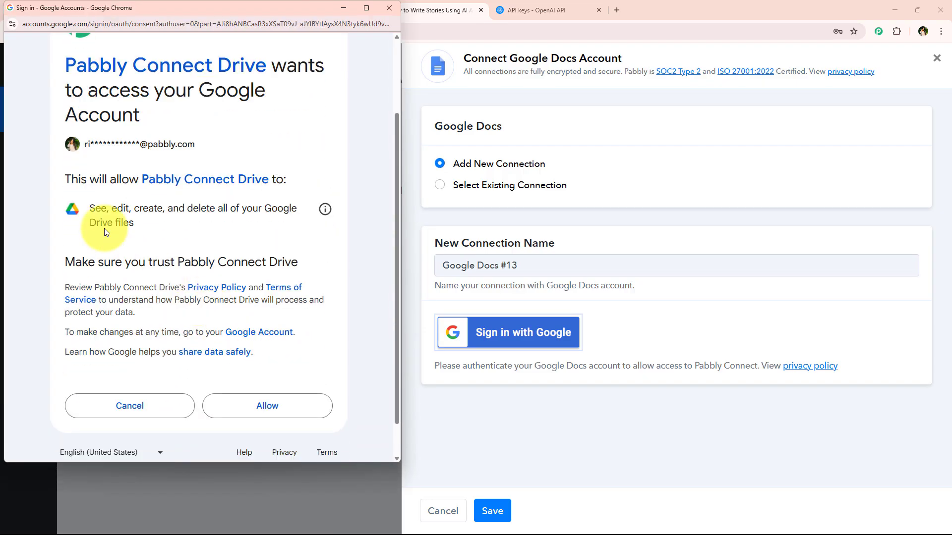
triple_click(134, 221)
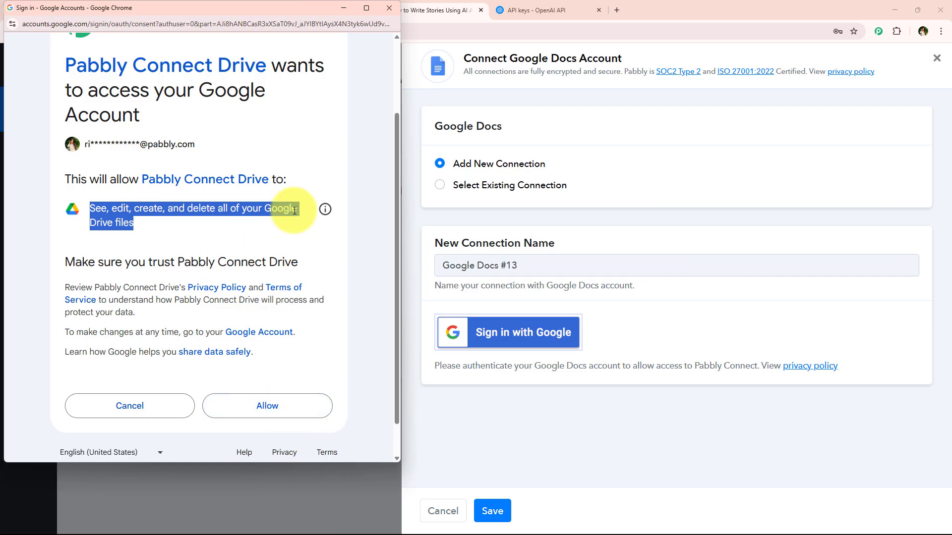
left_click(276, 407)
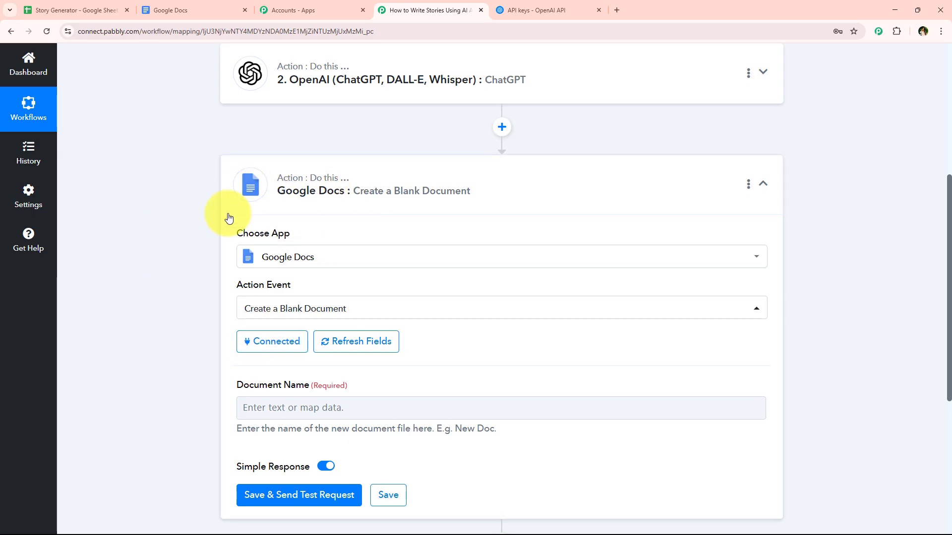
- Map the Main Character value from the Google Sheets trigger as the Document Name
scroll(228, 218, "down", 3)
left_click(412, 261)
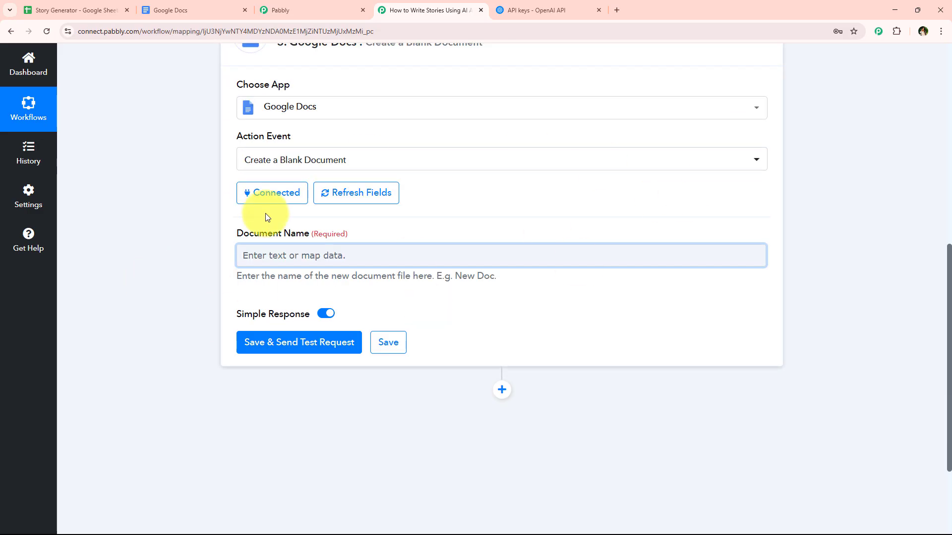
left_click(249, 255)
left_click(282, 305)
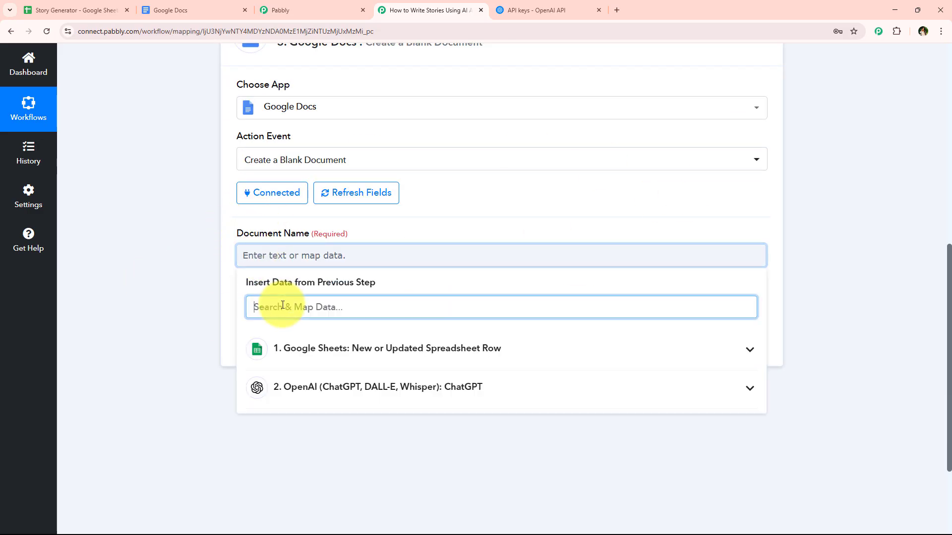
type("mai")
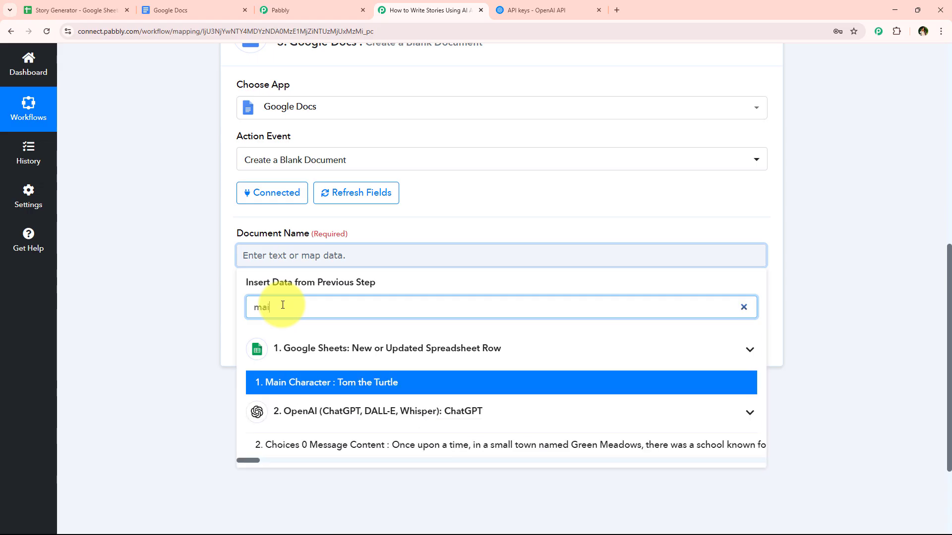
left_click(372, 384)
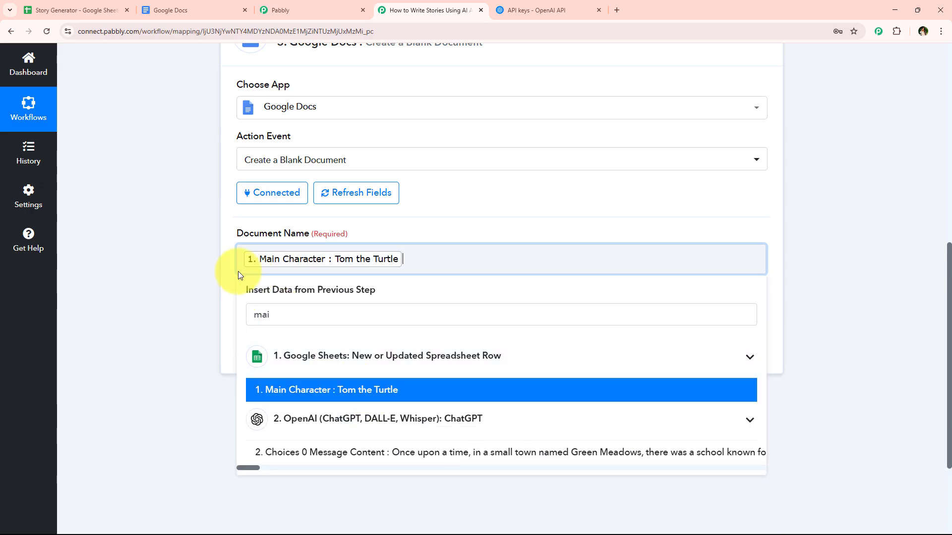
left_click(229, 272)
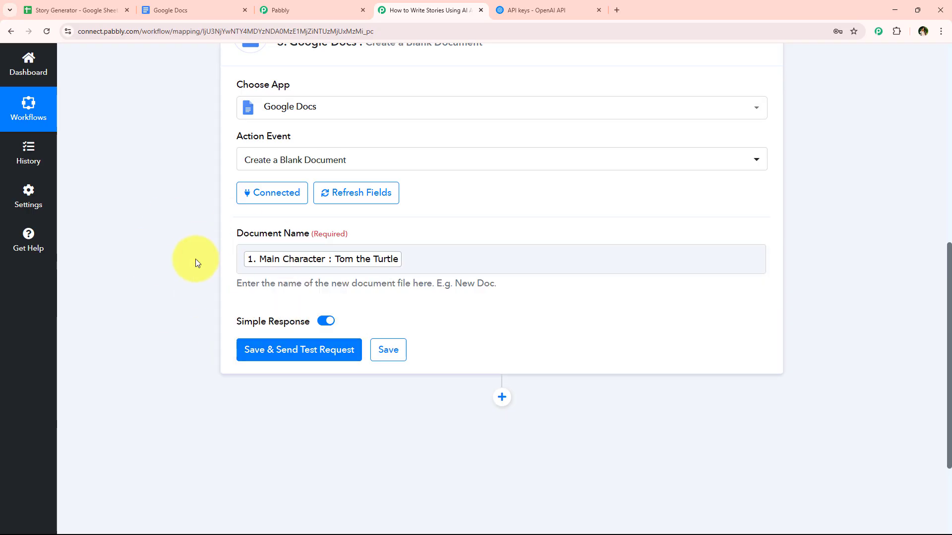
- Save the blank document action with a test request, check the returned Title and collapse the action
left_click(272, 350)
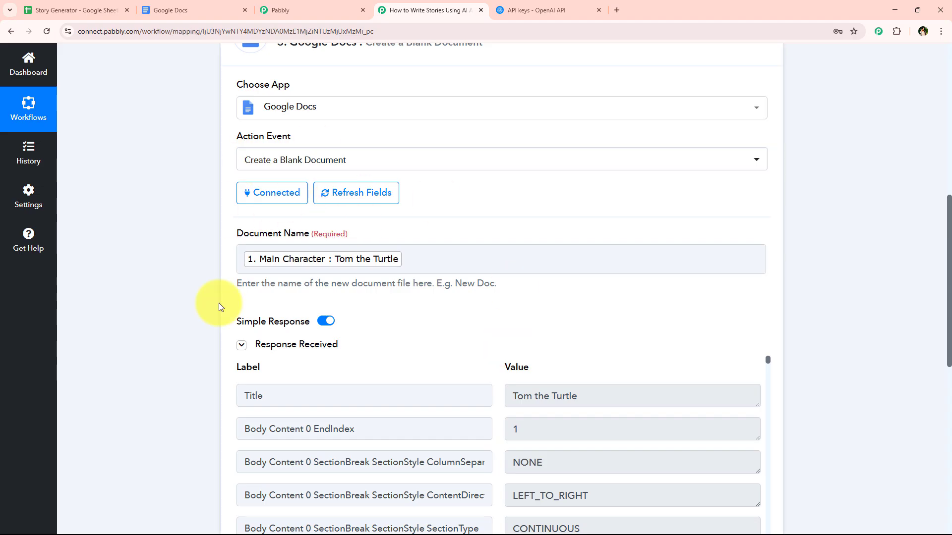
scroll(329, 323, "down", 5)
scroll(380, 346, "up", 5)
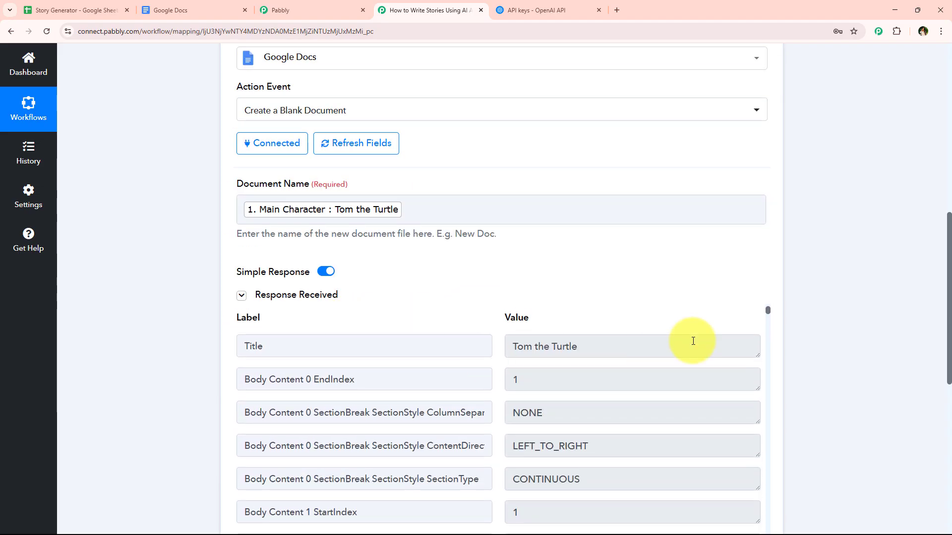
left_click_drag(690, 340, 463, 344)
middle_click(195, 391)
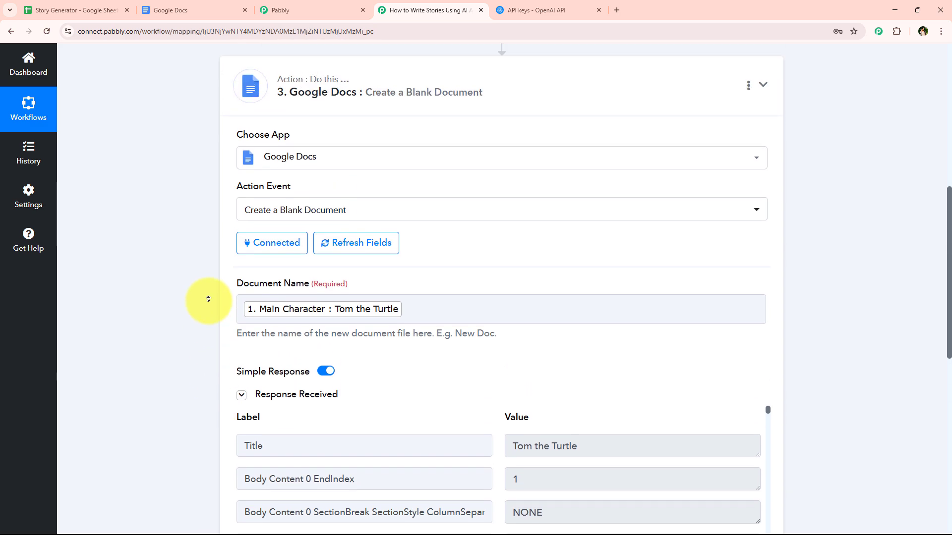
middle_click(311, 233)
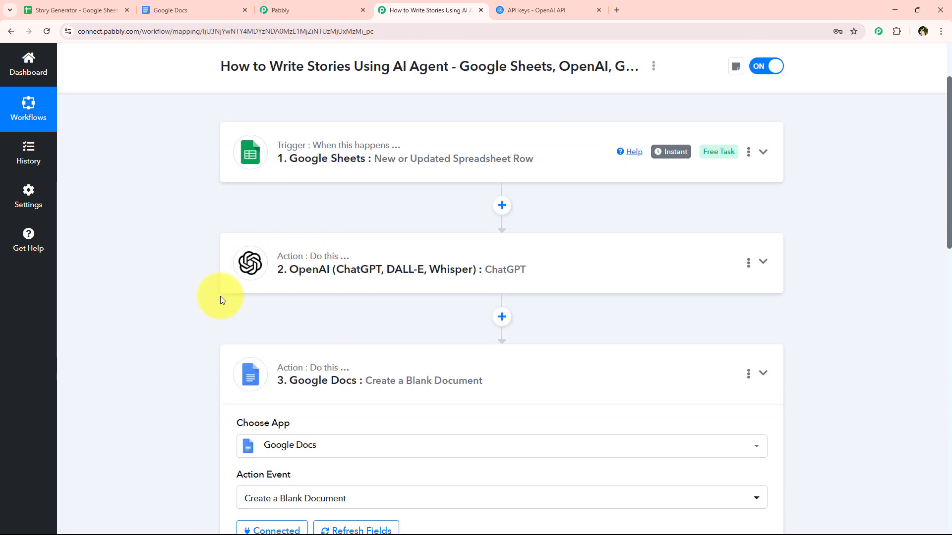
scroll(207, 343, "down", 5)
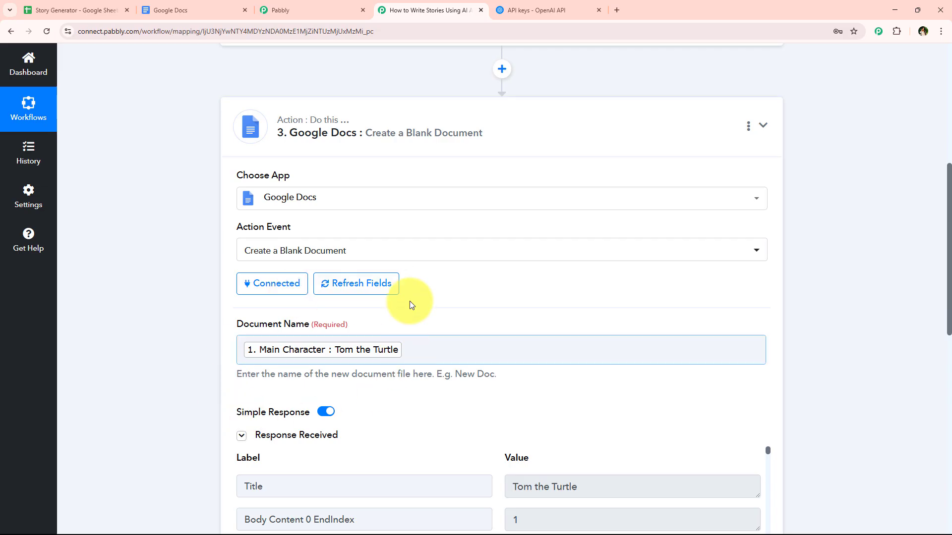
left_click(399, 119)
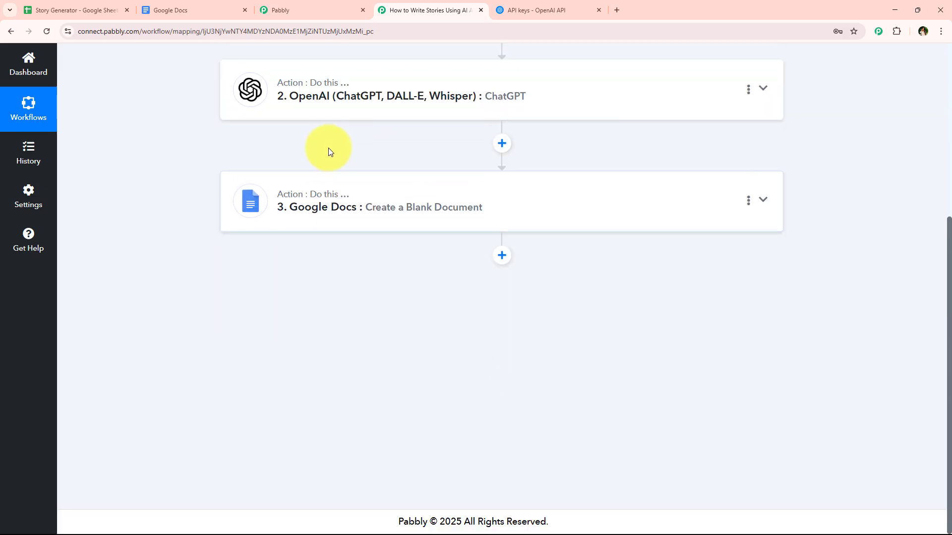
- Add another Google Docs action after the blank document step with the action event Append a Paragraph to a Document
left_click(501, 255)
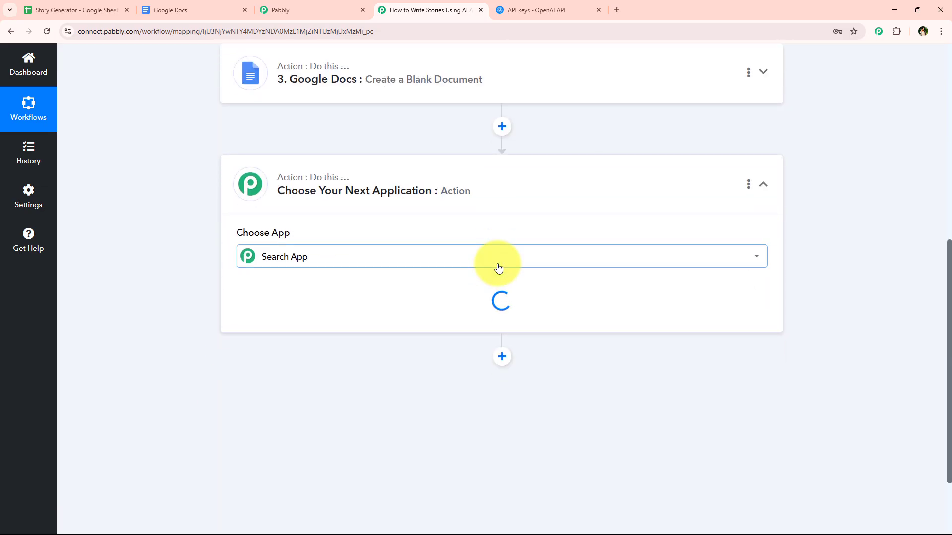
type("D")
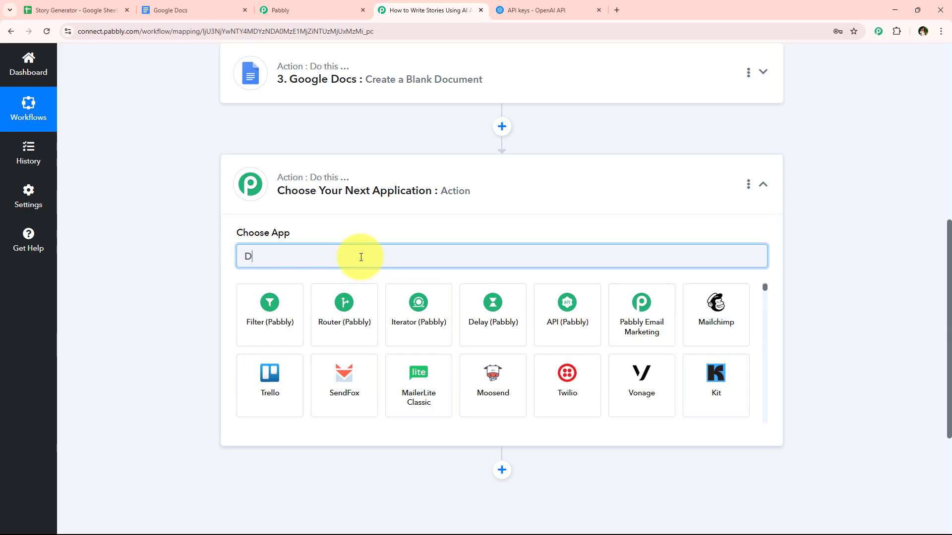
type("oc")
left_click(352, 305)
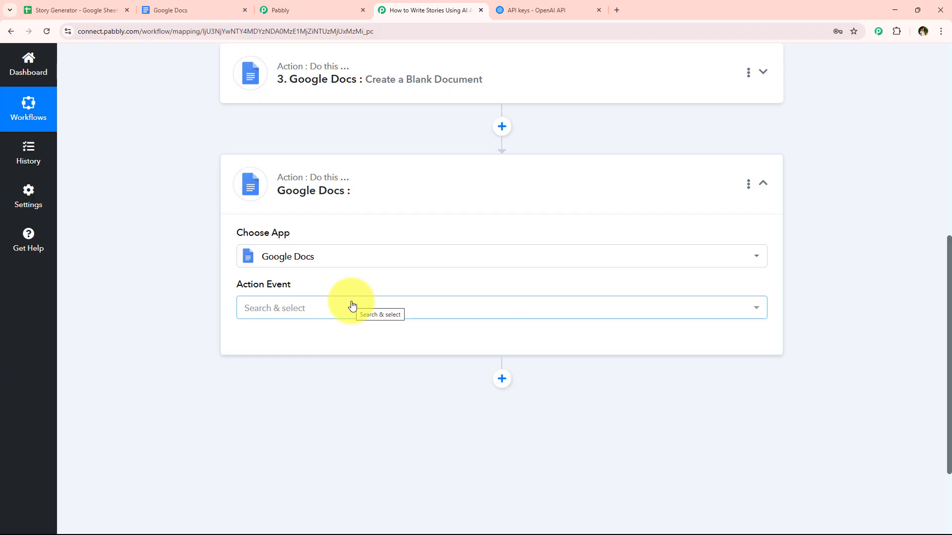
left_click(352, 302)
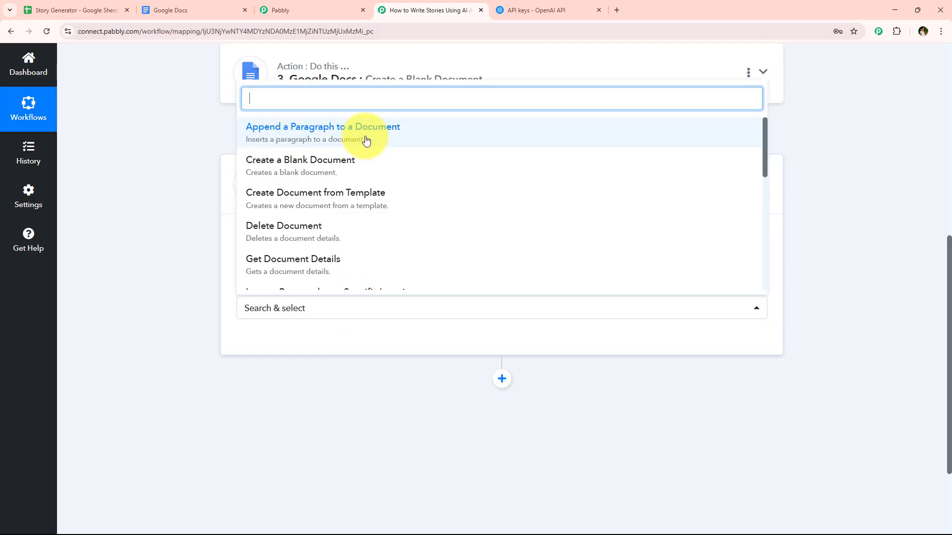
left_click(270, 141)
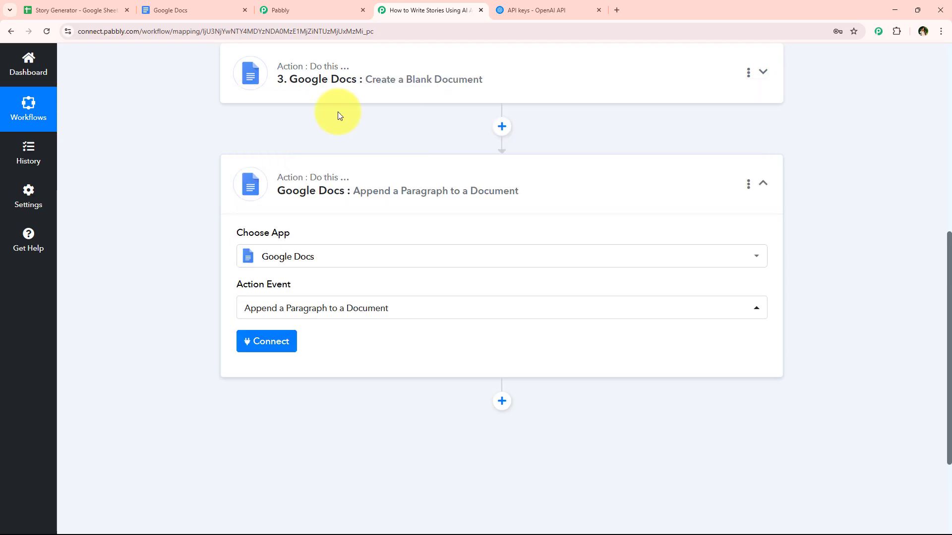
- Connect the append action through the existing Google Docs #13 connection and check the choices offered for its Document field
left_click(292, 346)
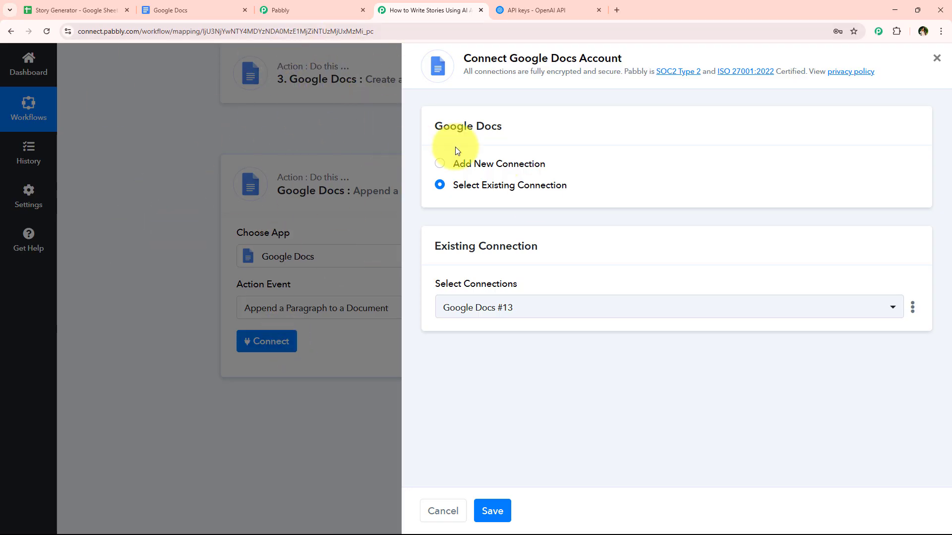
left_click(502, 188)
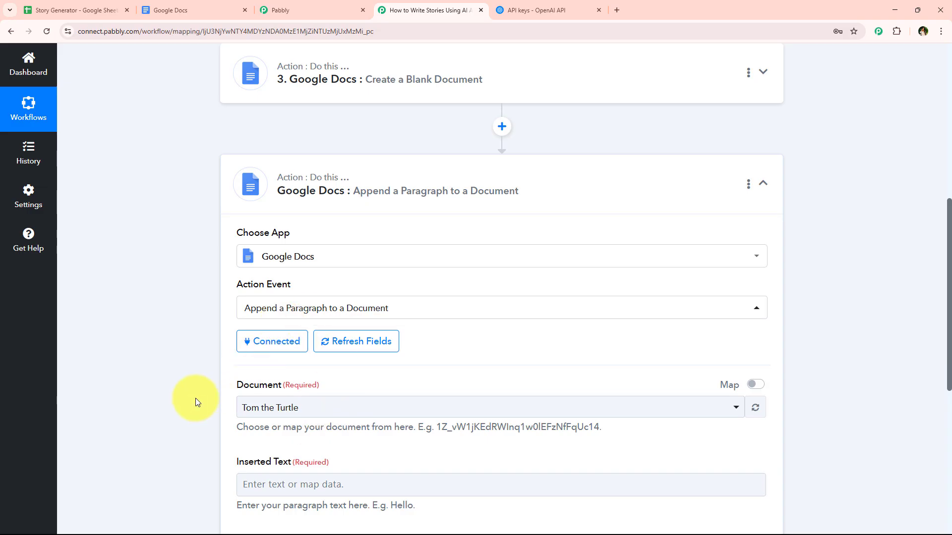
scroll(195, 402, "down", 2)
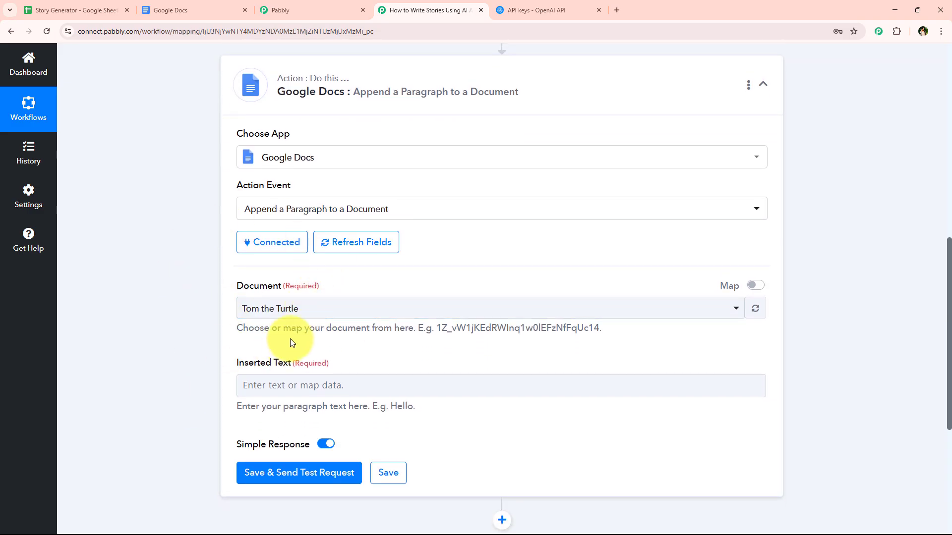
scroll(253, 356, "up", 4)
scroll(292, 324, "down", 2)
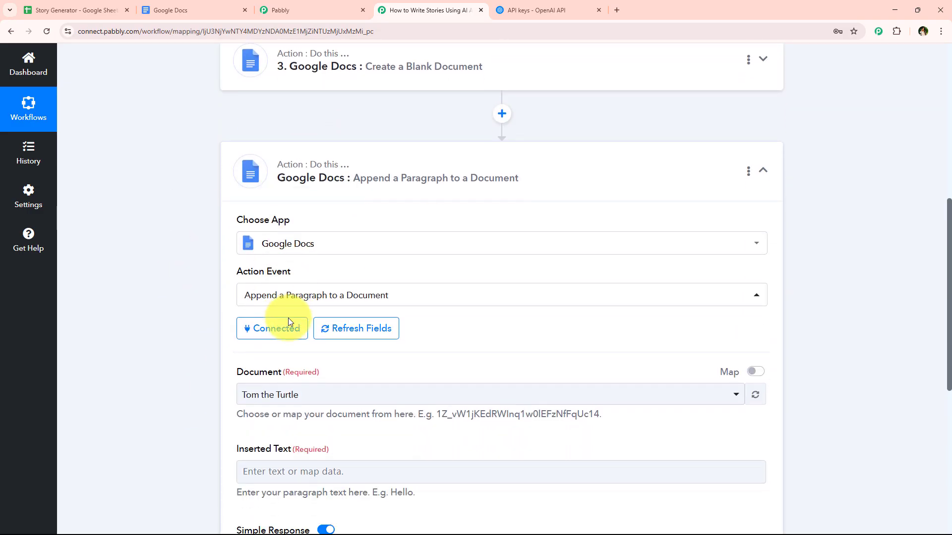
scroll(290, 321, "down", 3)
left_click(293, 259)
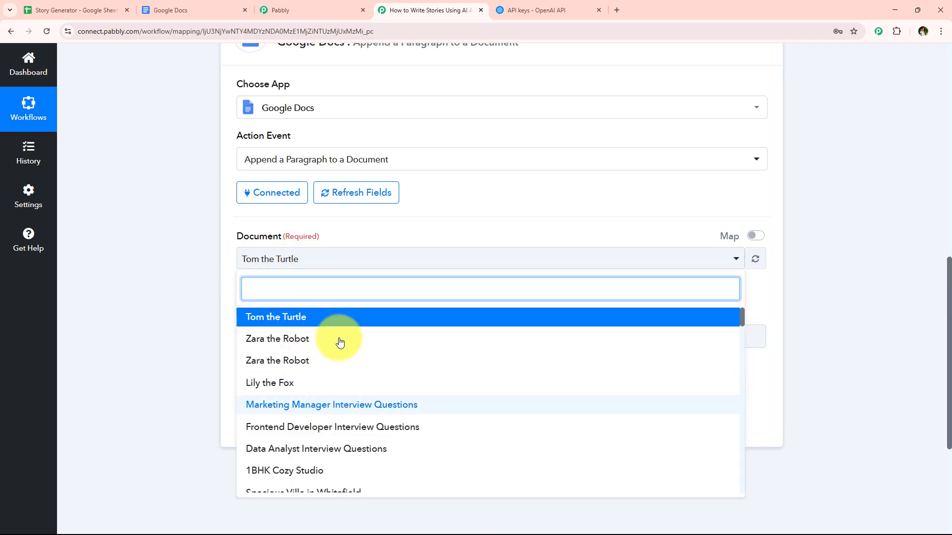
left_click(133, 232)
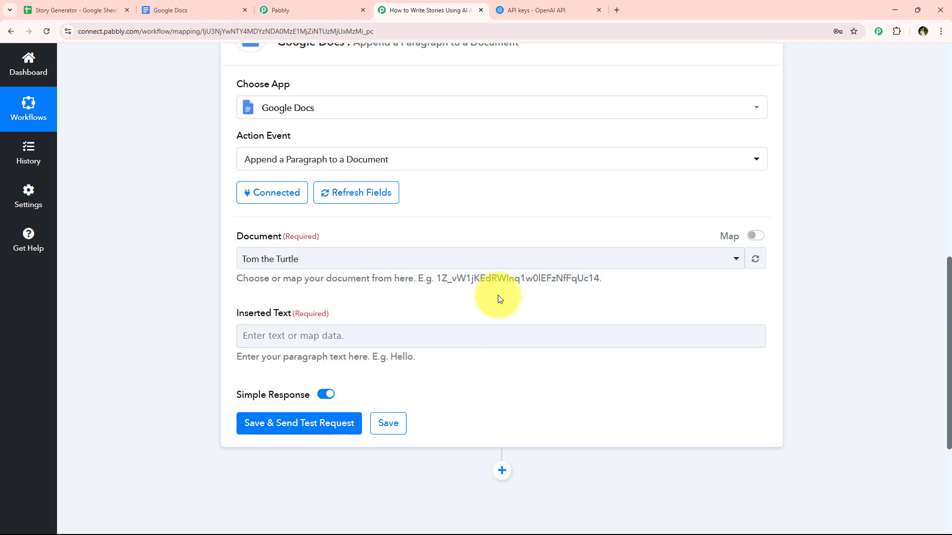
- Enable mapping for the append action's Document field and map the DocumentId from the Create a Blank Document step
left_click(755, 236)
left_click(578, 254)
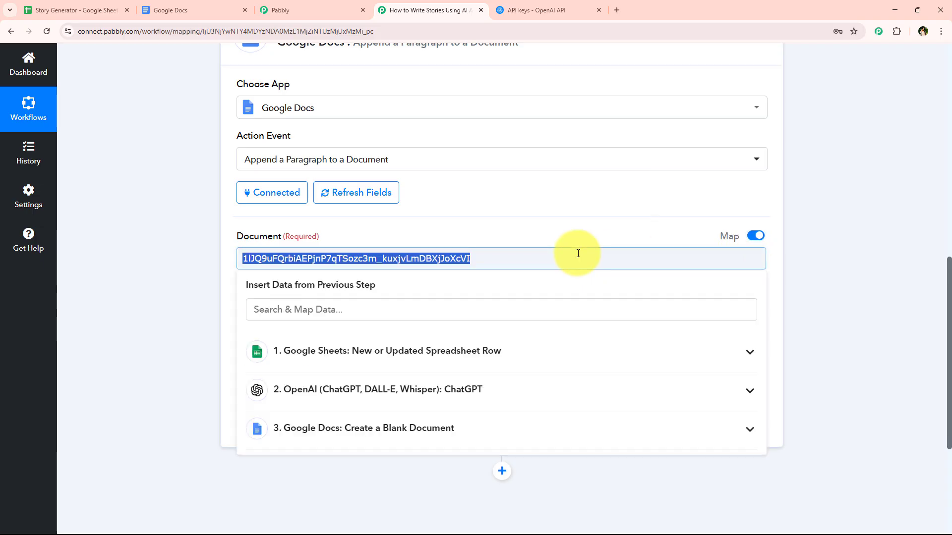
left_click(360, 307)
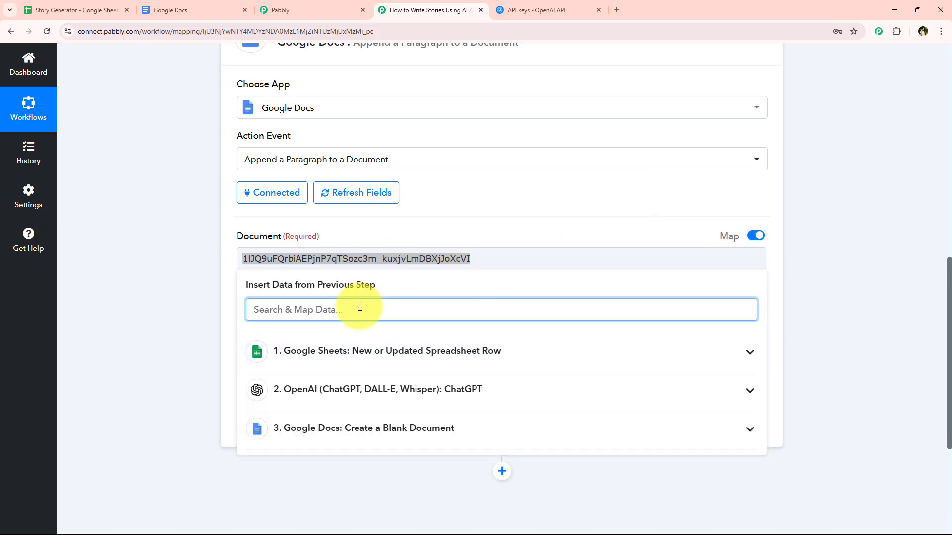
type("docum")
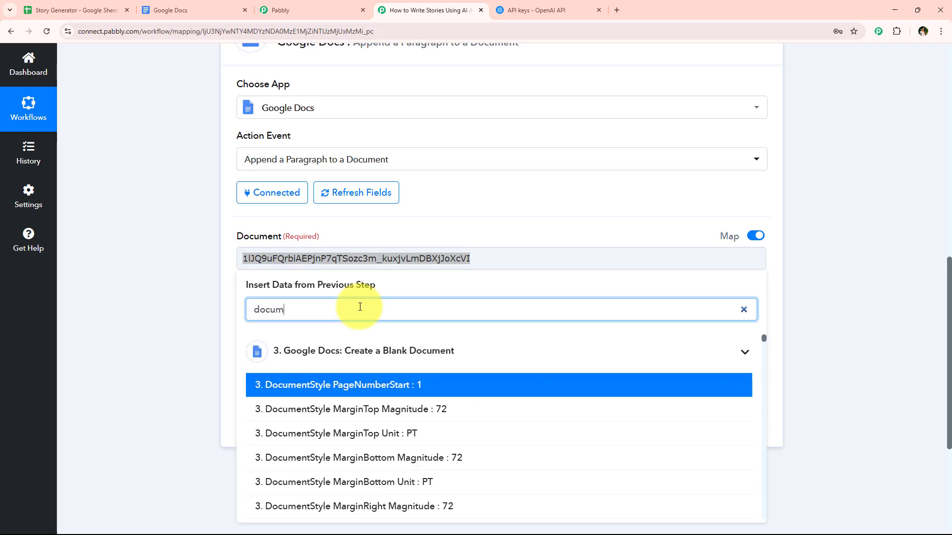
type("ent/")
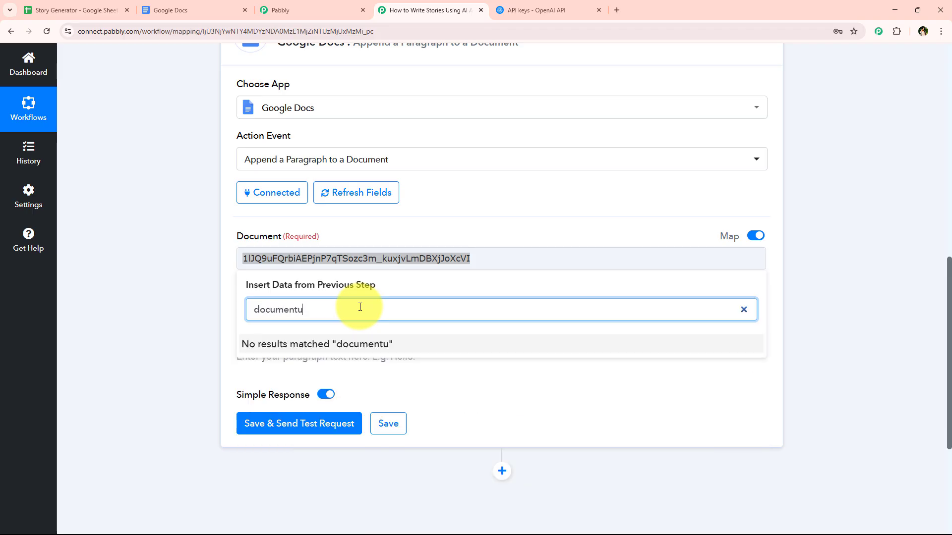
key("BackSpace")
type("id")
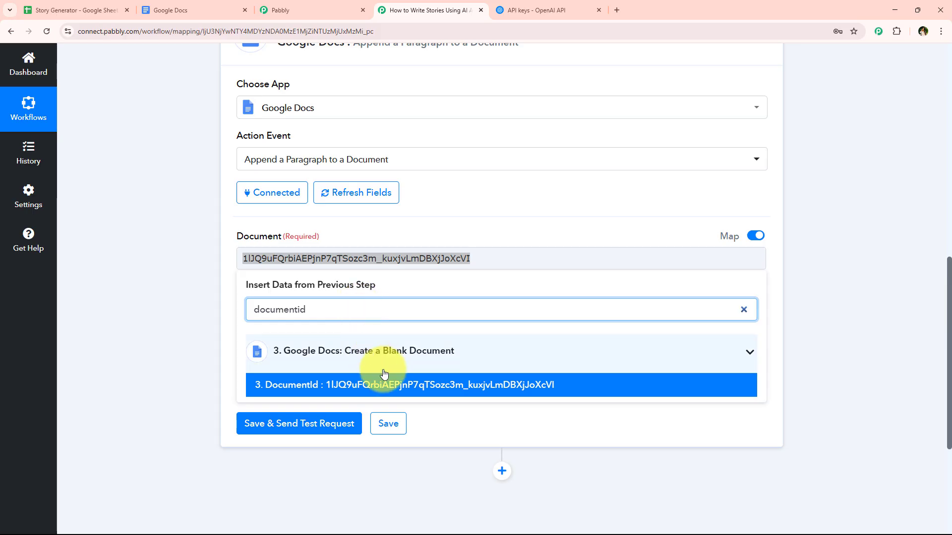
left_click(396, 385)
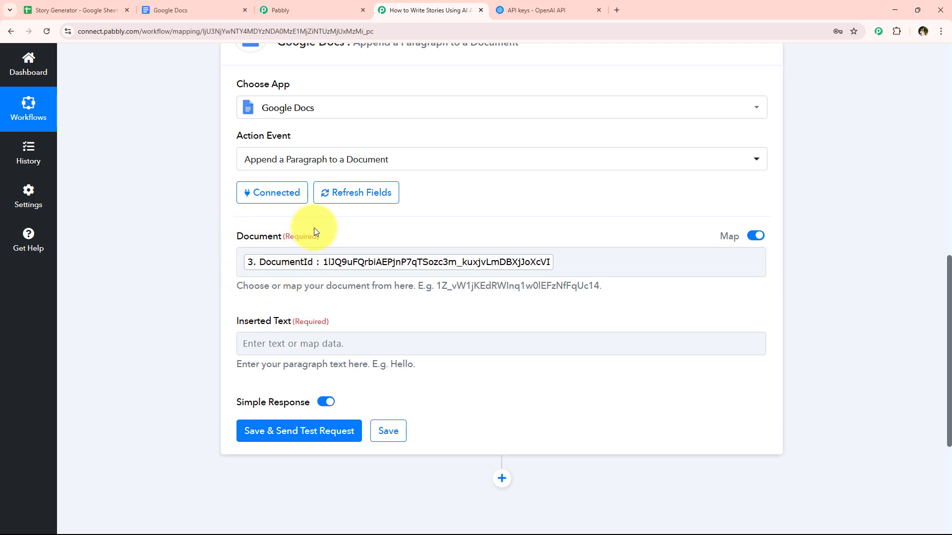
- Map the generated story text from the OpenAI ChatGPT step into the Inserted Text field
scroll(263, 304, "down", 1)
left_click(265, 302)
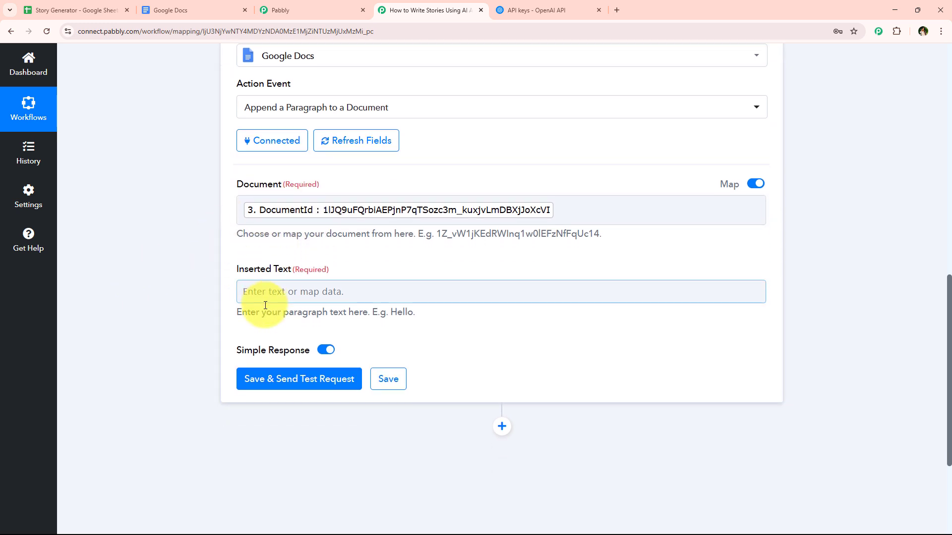
scroll(266, 304, "down", 1)
left_click_drag(276, 220, 291, 219)
left_click(296, 209)
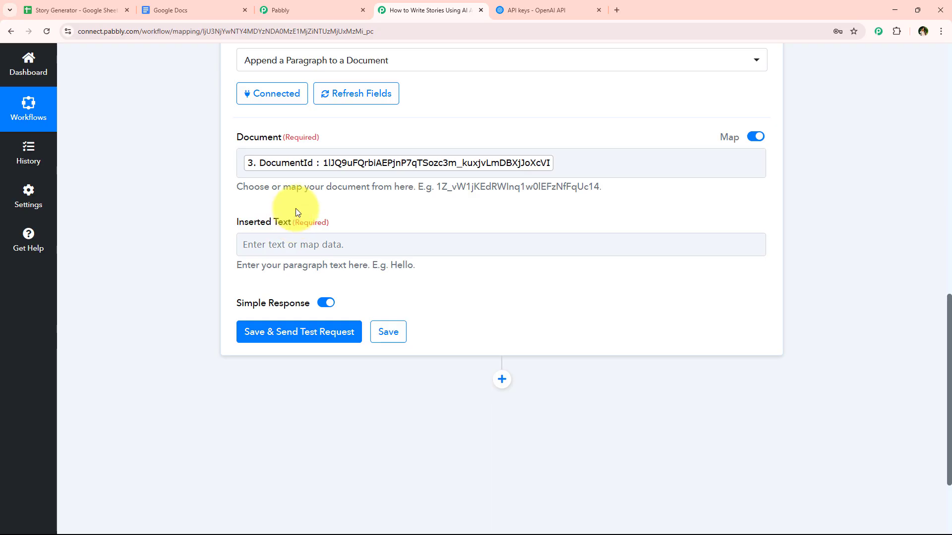
left_click(322, 245)
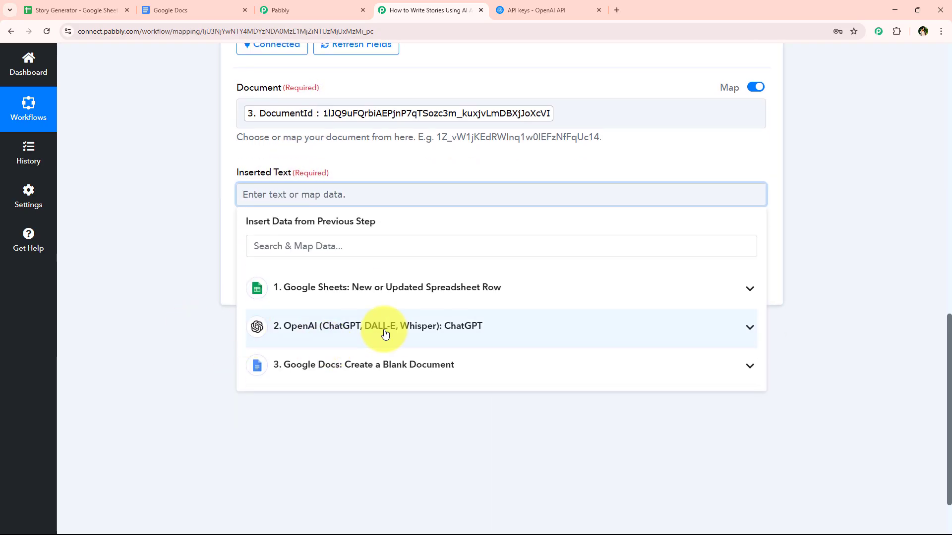
left_click(382, 331)
scroll(384, 460, "down", 3)
left_click(424, 416)
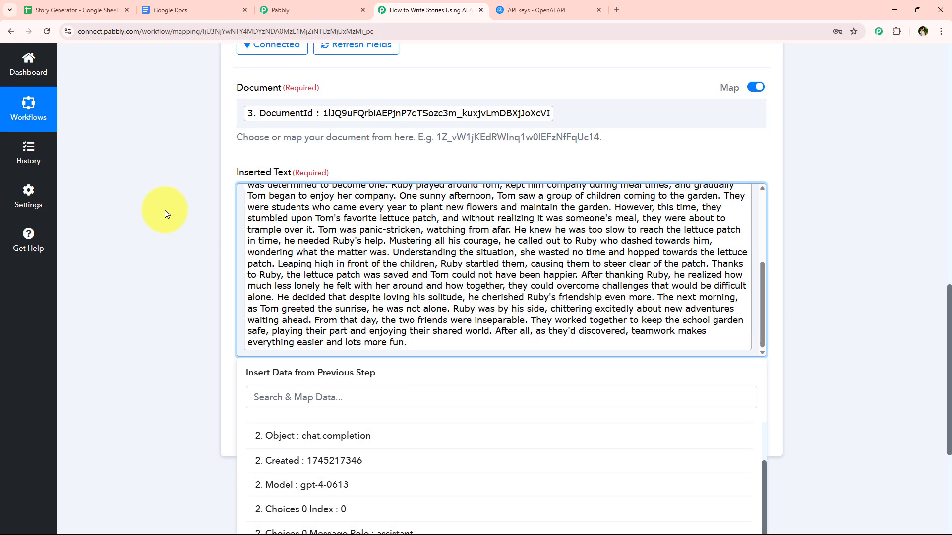
left_click(100, 192)
- Save the append action with a test request and collapse it
scroll(361, 289, "down", 3)
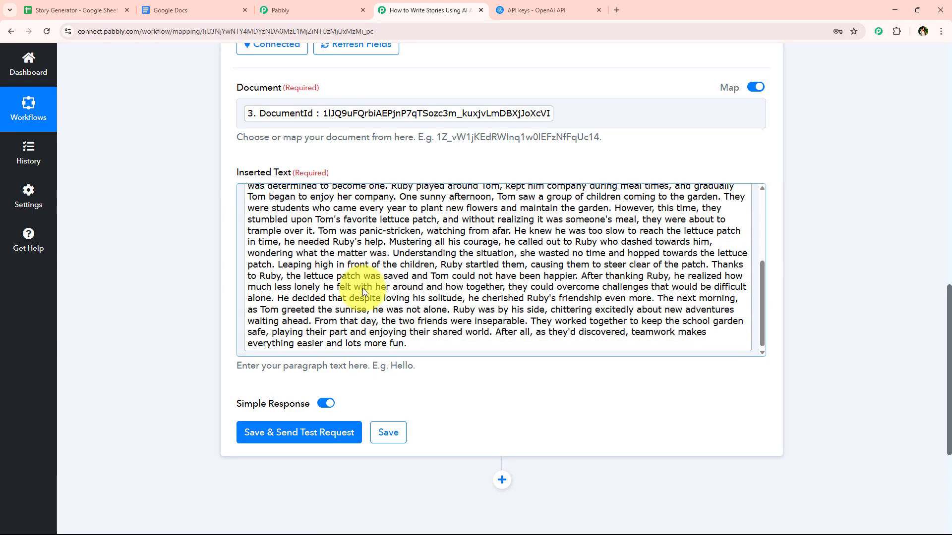
scroll(194, 365, "down", 2)
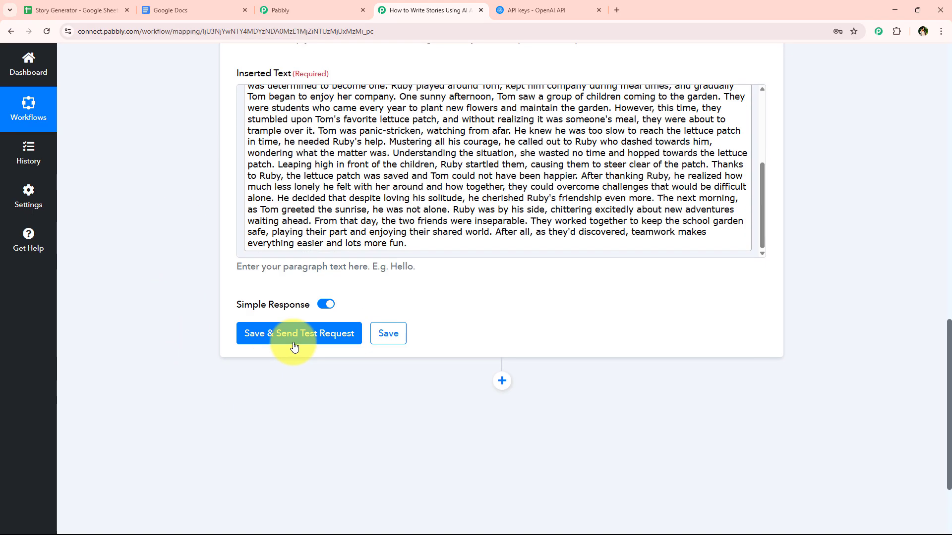
left_click(278, 335)
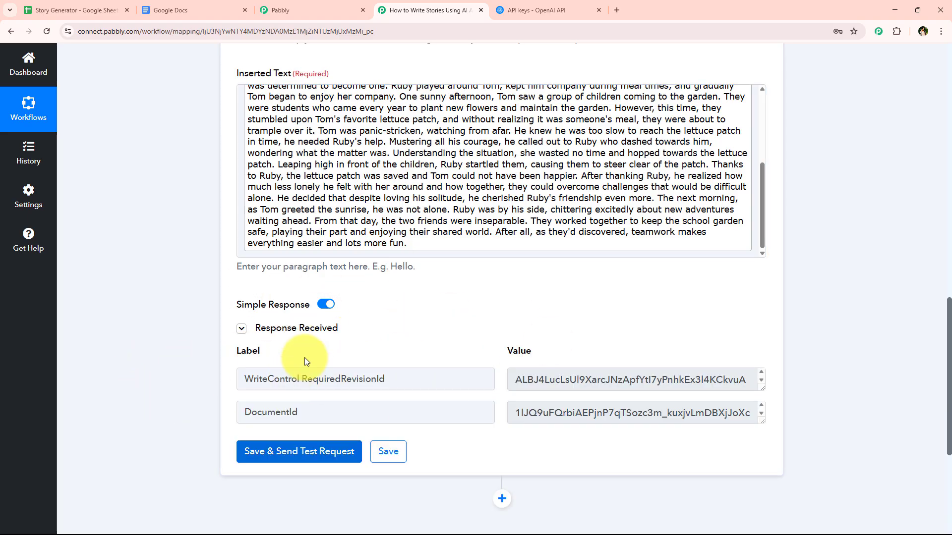
scroll(186, 355, "up", 10)
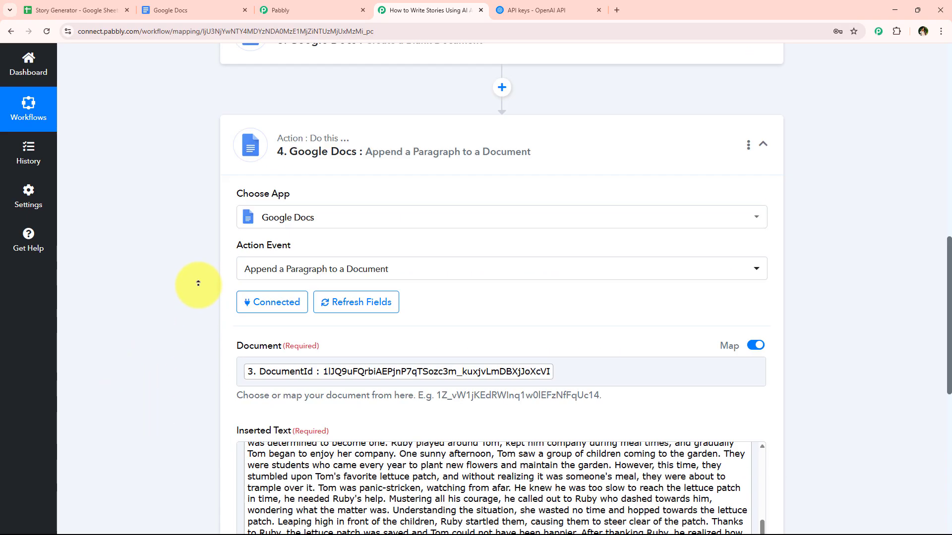
left_click(250, 278)
- Switch to Google Docs, open the Tom the Turtle document and review the inserted story from start to end
left_click(192, 6)
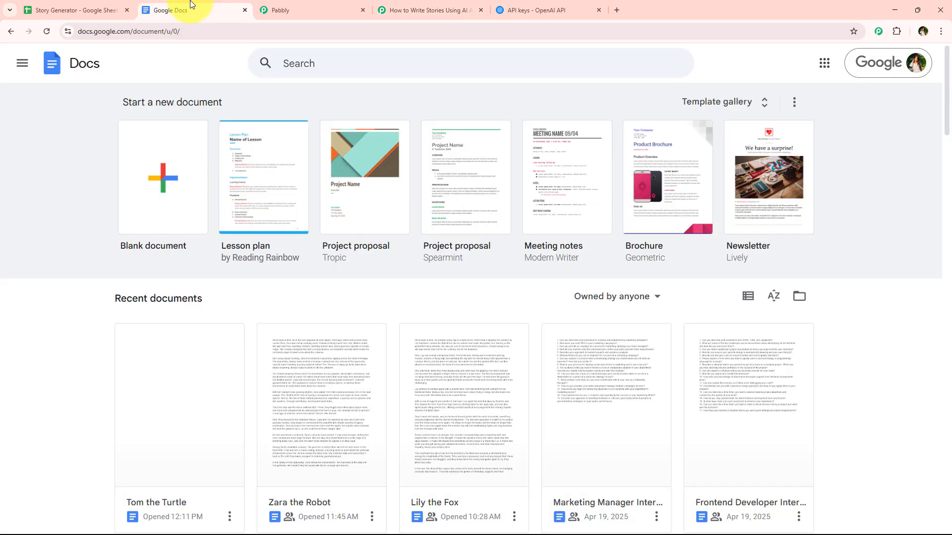
scroll(112, 331, "down", 1)
left_click(168, 347)
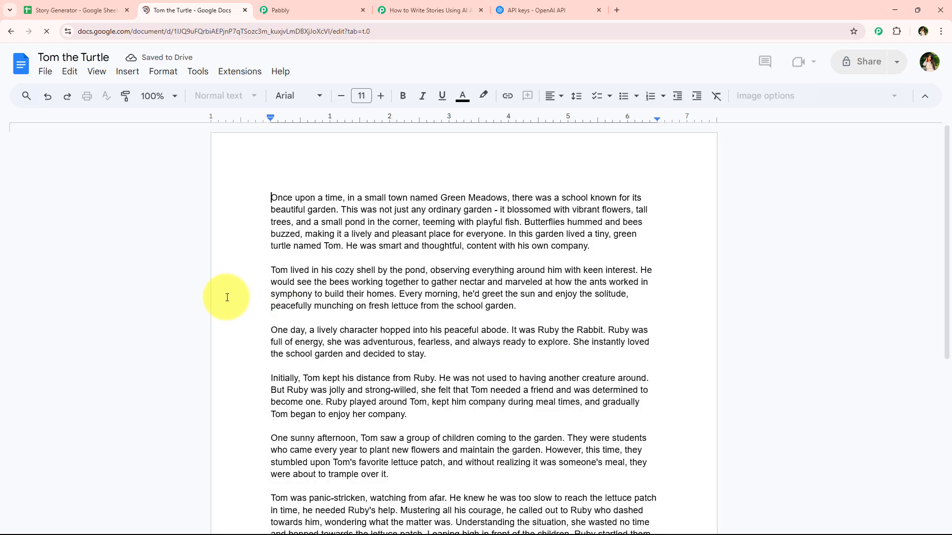
scroll(307, 298, "down", 3)
scroll(307, 306, "down", 3)
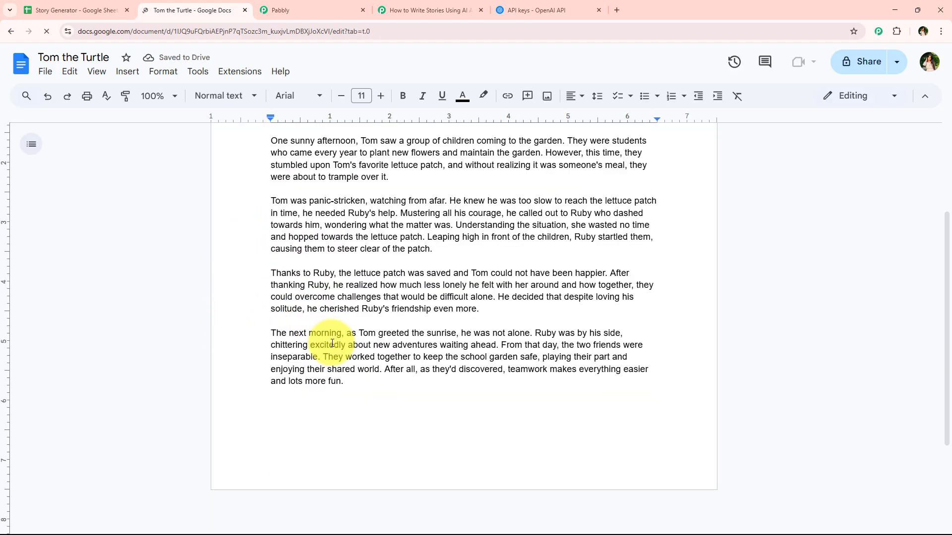
scroll(318, 365, "up", 6)
scroll(322, 347, "down", 4)
scroll(329, 354, "down", 2)
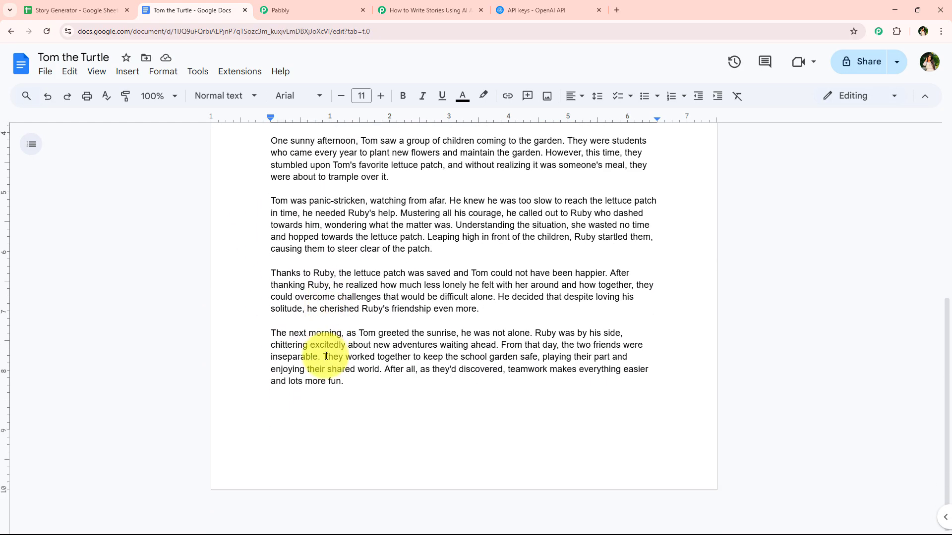
scroll(415, 238, "up", 6)
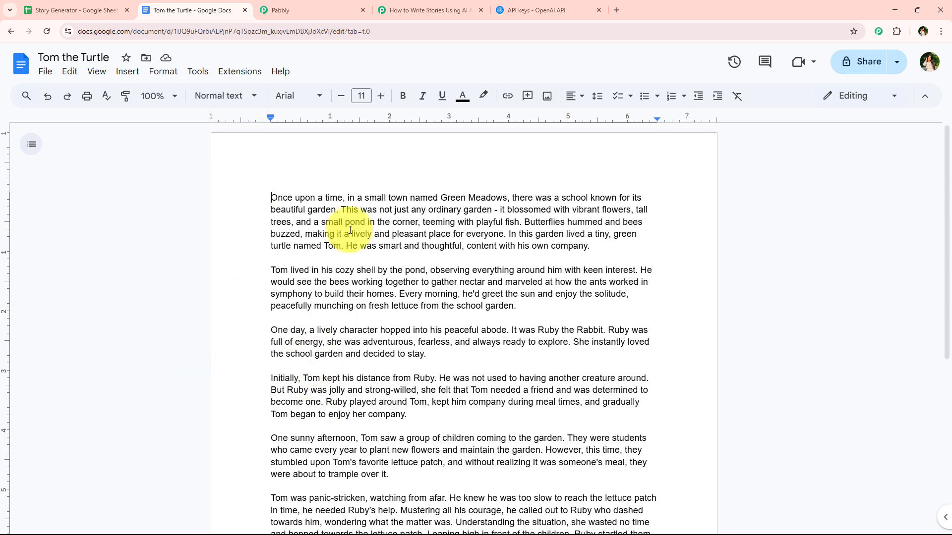
- Check the Teamwork row's Story Link cell in the Story Generator spreadsheet and set the sheet zoom to 125%
left_click(69, 10)
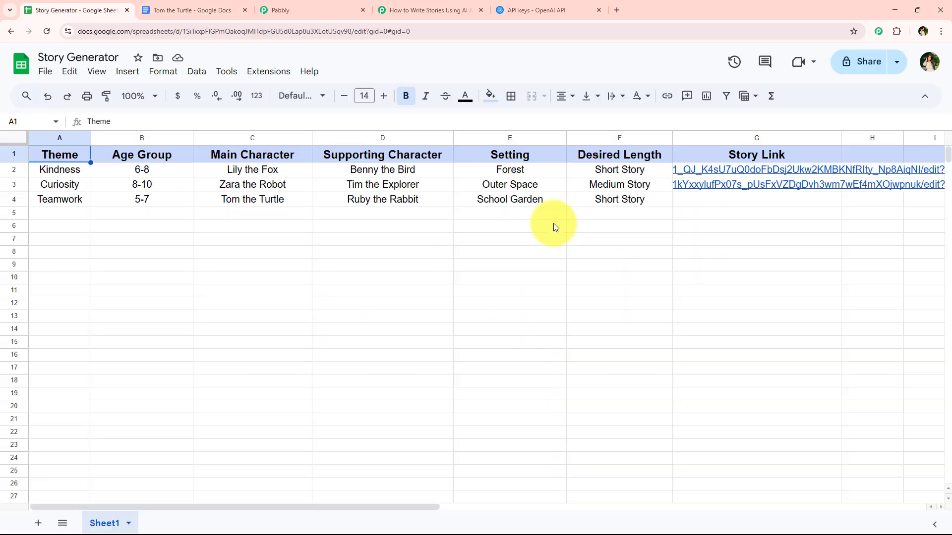
left_click(683, 201)
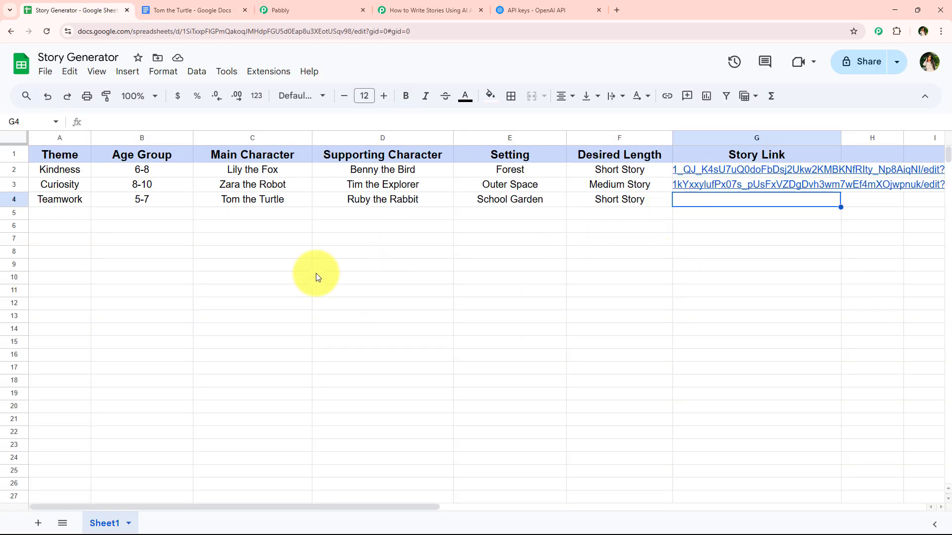
left_click(154, 97)
left_click(136, 197)
left_click(251, 302)
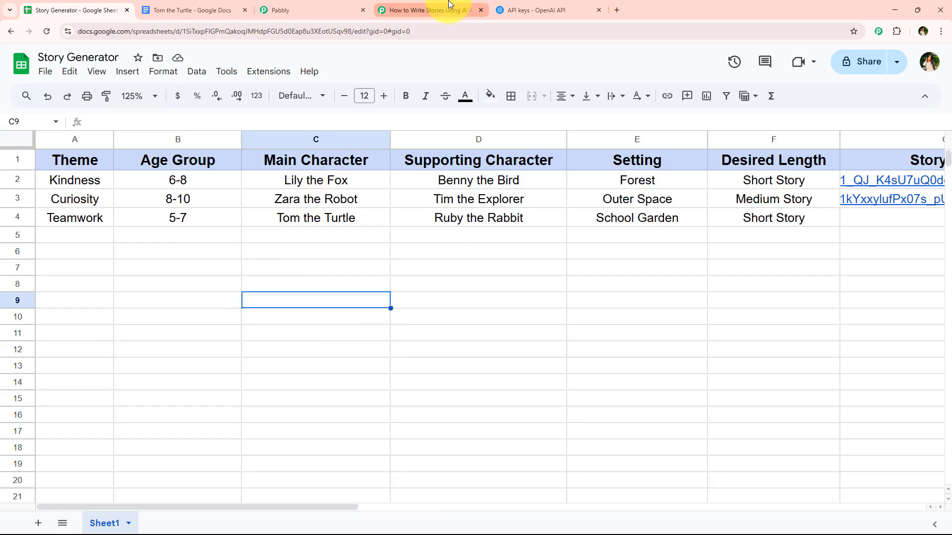
- Return to the Pabbly Connect workflow and add a Google Drive action after the append step with the event Share a File With Anyone
left_click(449, 5)
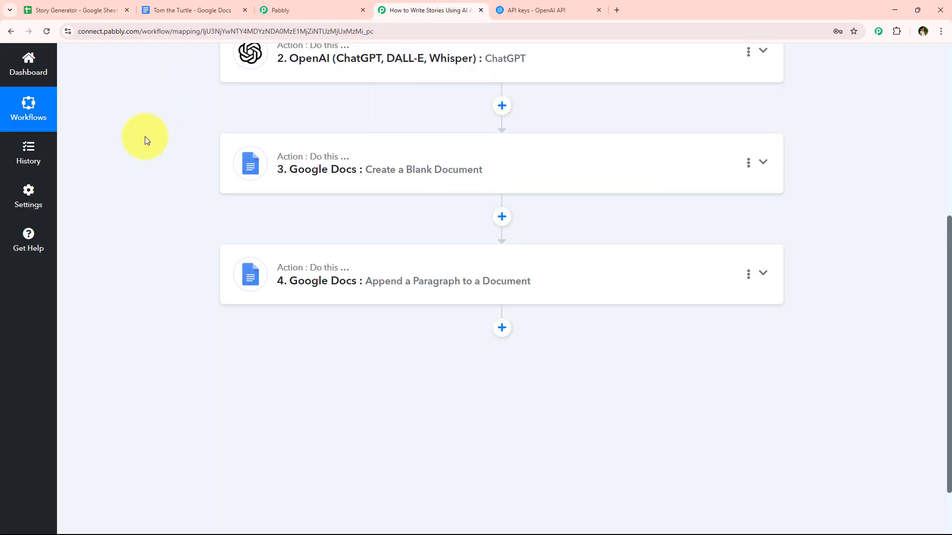
left_click(499, 326)
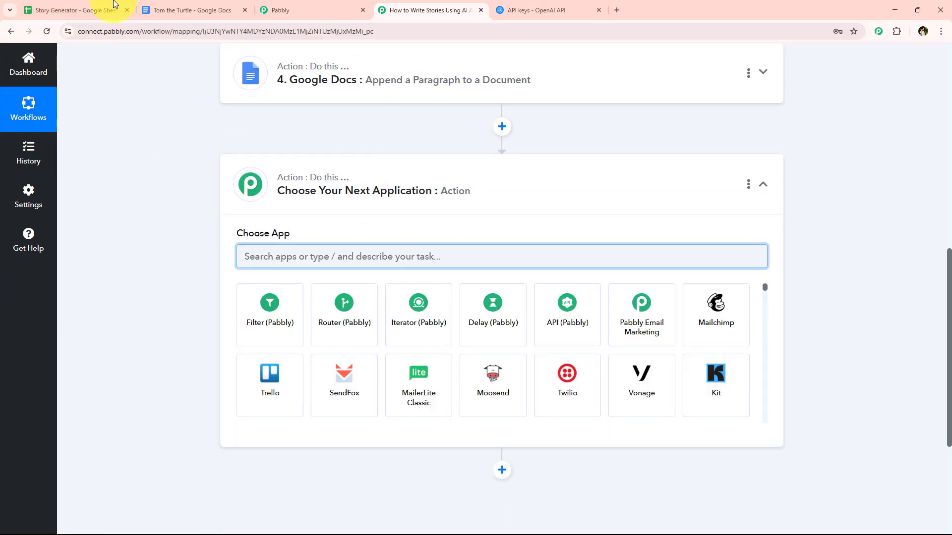
left_click(154, 11)
left_click(62, 4)
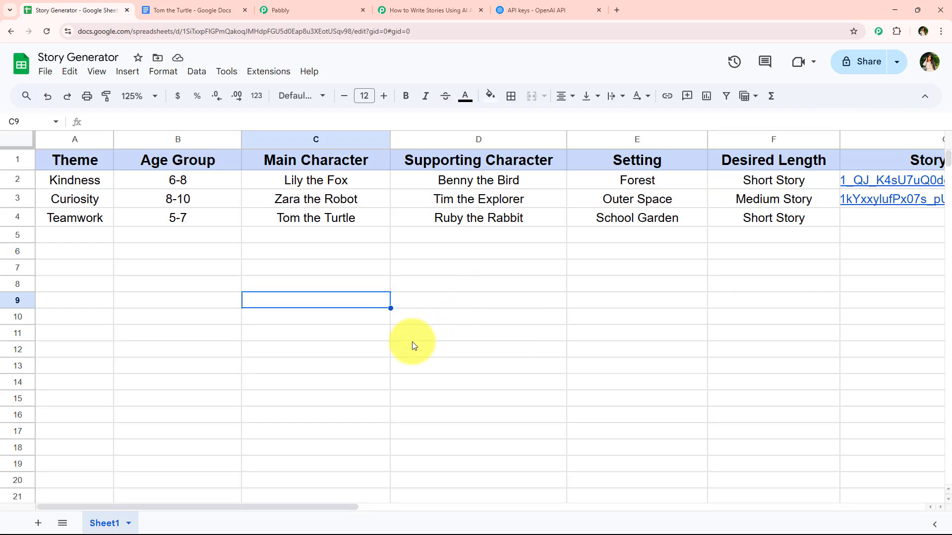
left_click(426, 10)
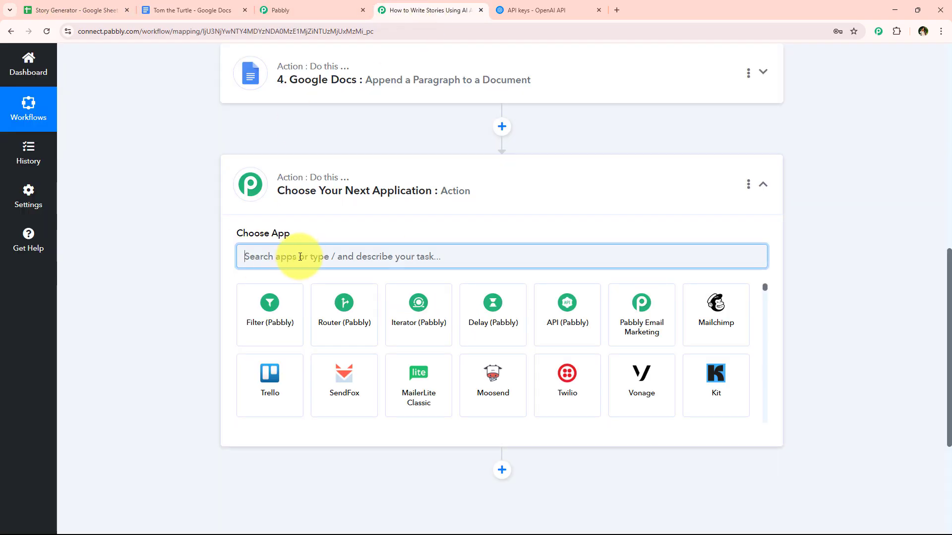
type("Drive")
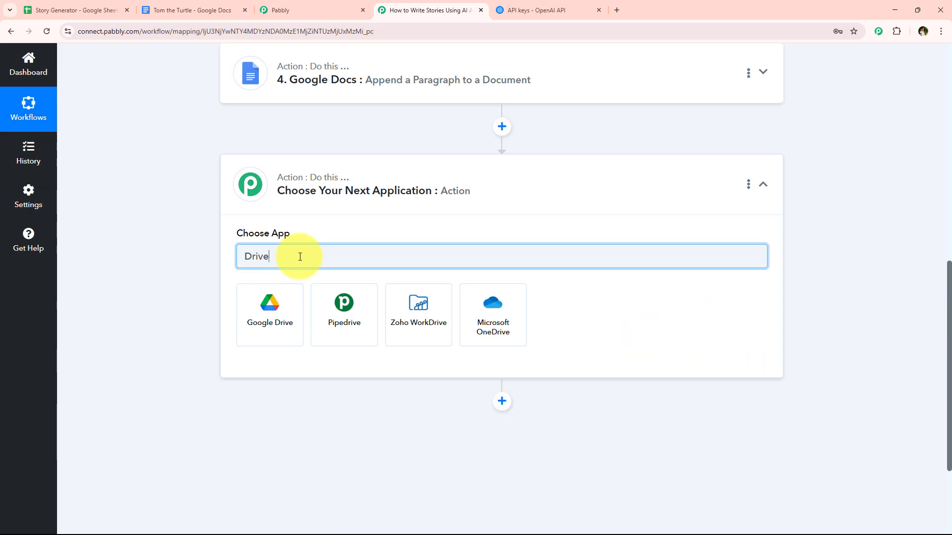
left_click(269, 290)
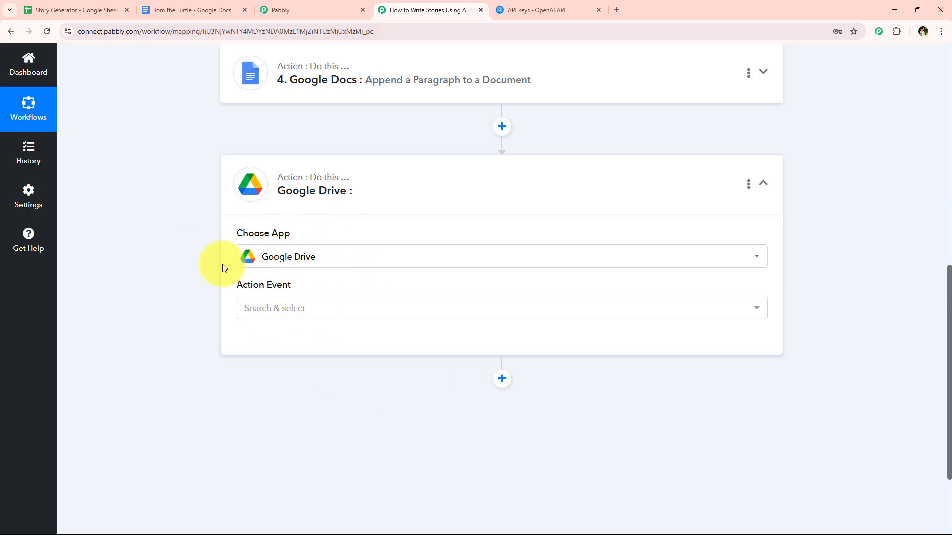
left_click_drag(231, 284, 295, 306)
left_click(296, 306)
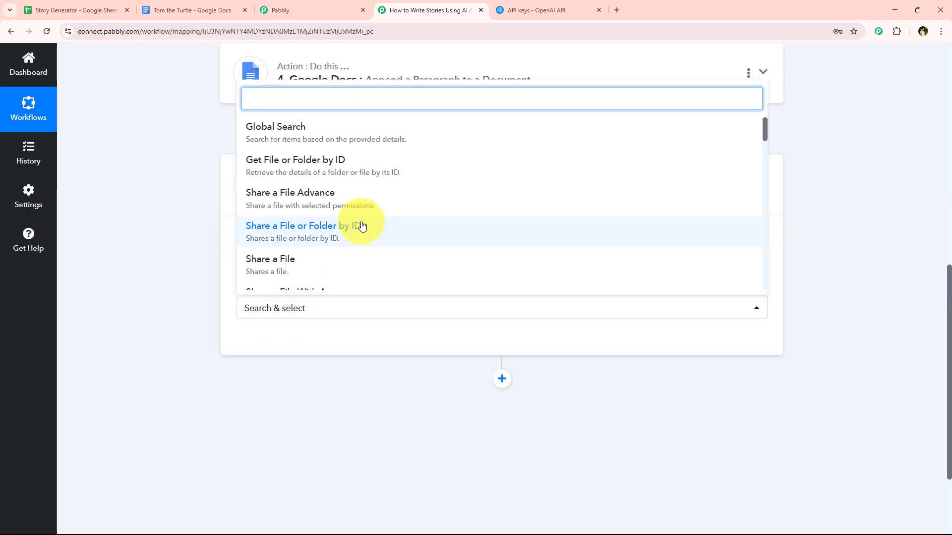
scroll(358, 218, "down", 2)
left_click(361, 201)
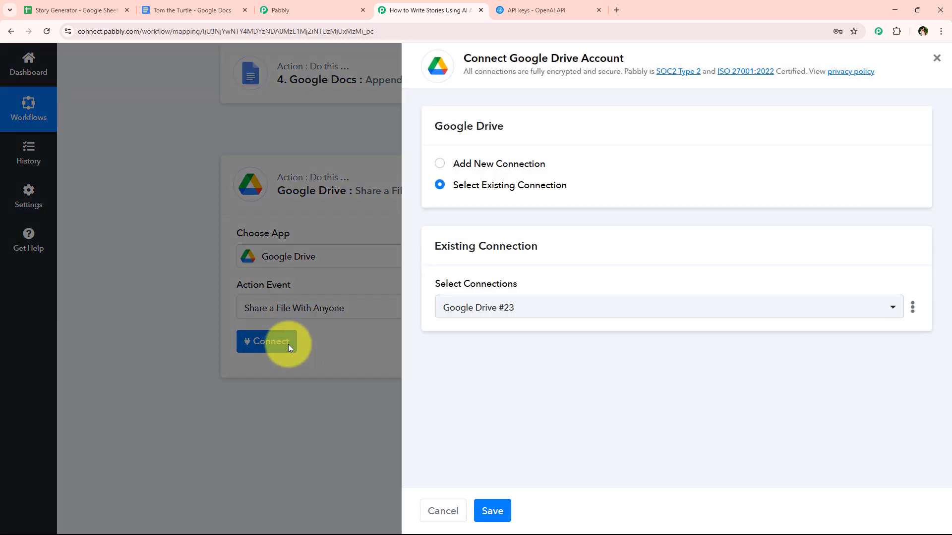
- Connect the Google Drive action through the existing connection Google Drive #23
left_click(505, 166)
left_click(503, 184)
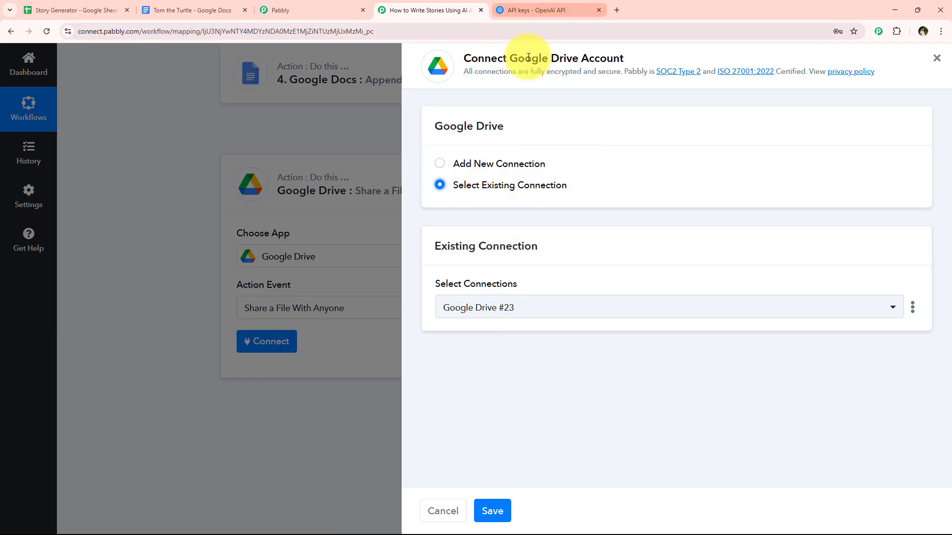
left_click_drag(510, 59, 588, 60)
left_click_drag(580, 61, 352, 153)
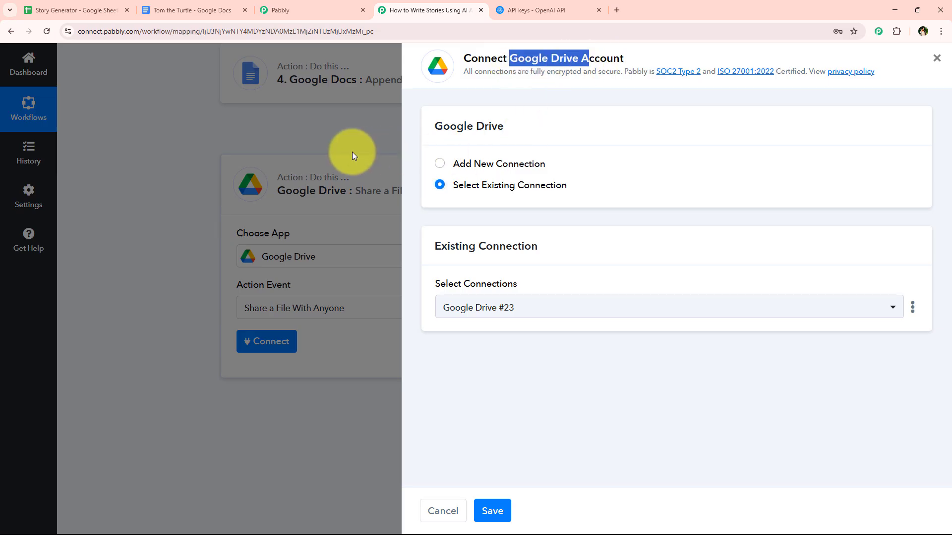
left_click(411, 203)
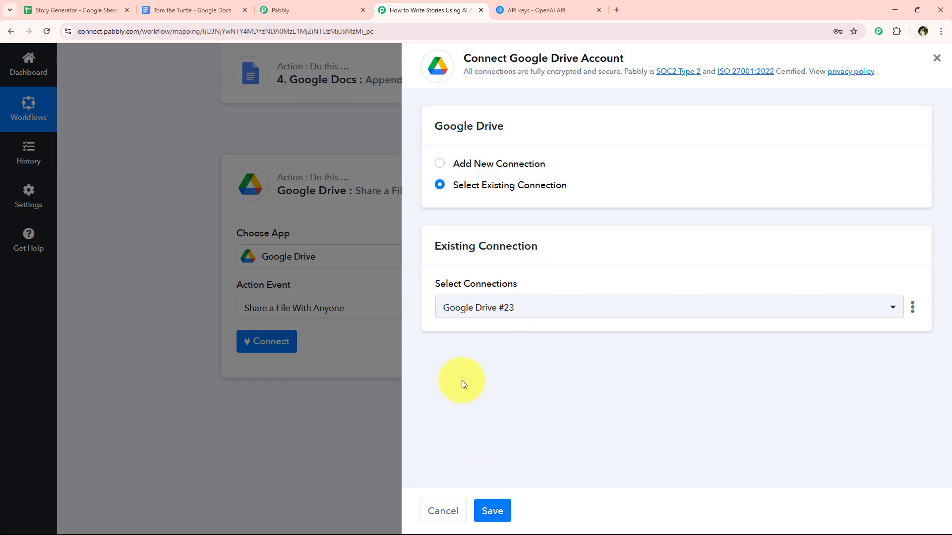
left_click(528, 164)
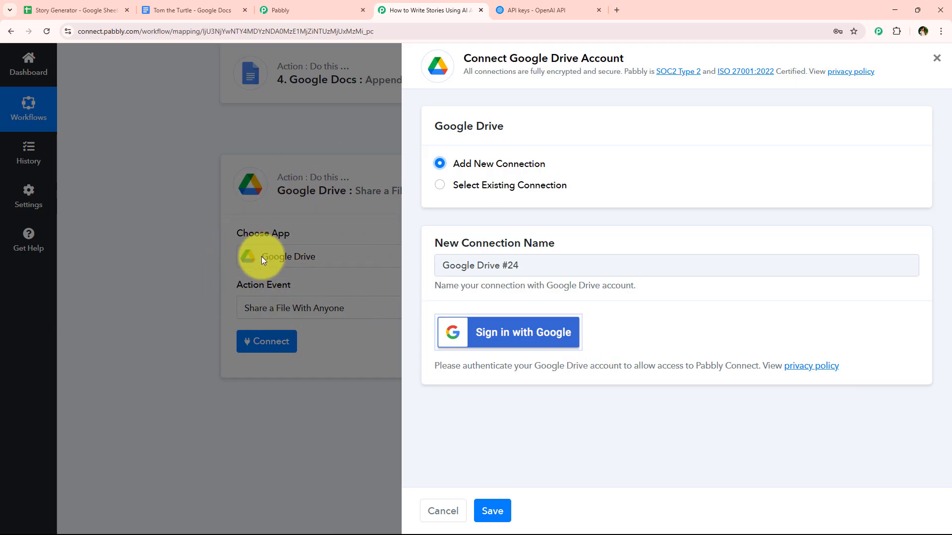
left_click(440, 187)
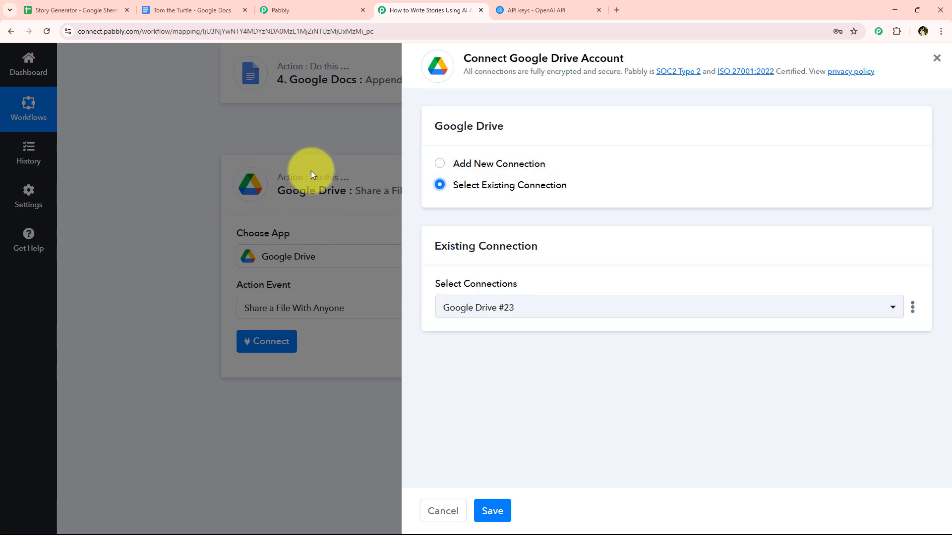
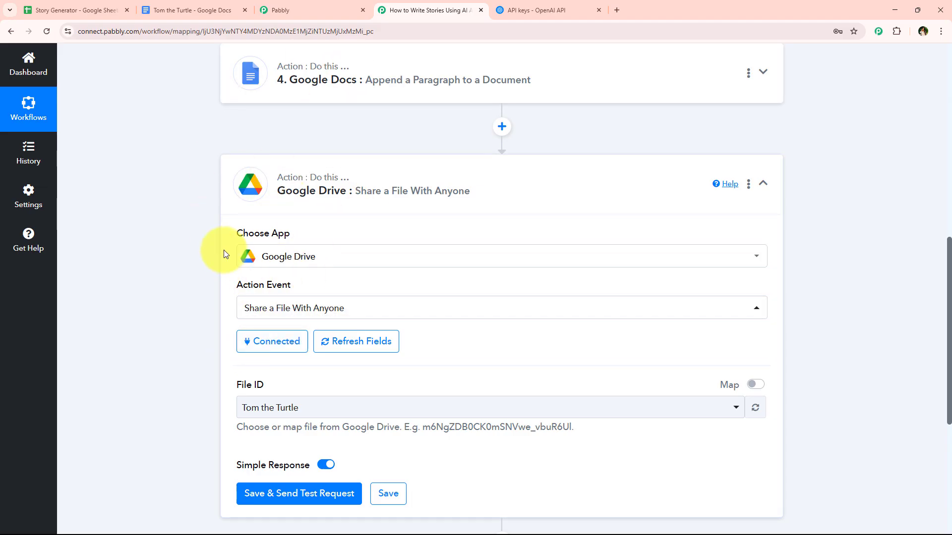
- Map the File ID to the DocumentId from the step 4 append response, then save the Google Drive action with a test request
scroll(222, 250, "down", 3)
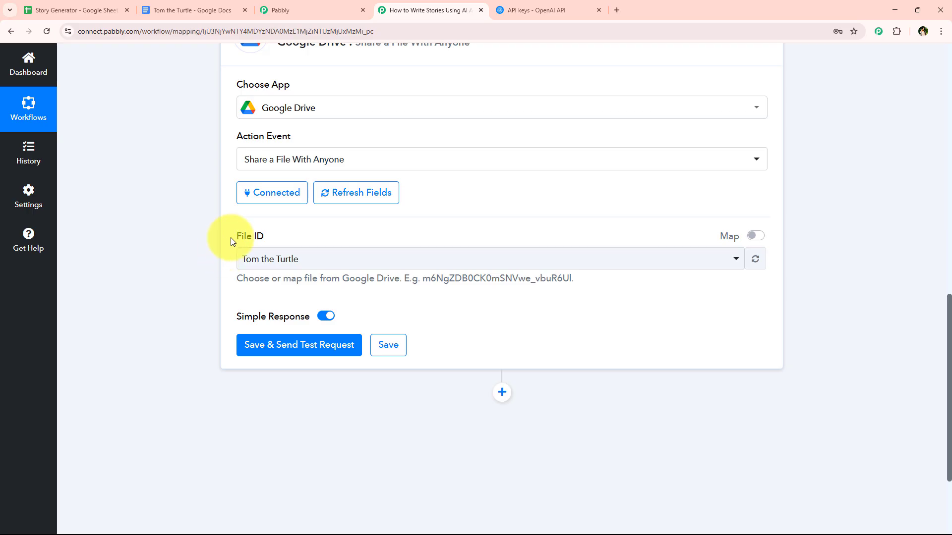
left_click(286, 236)
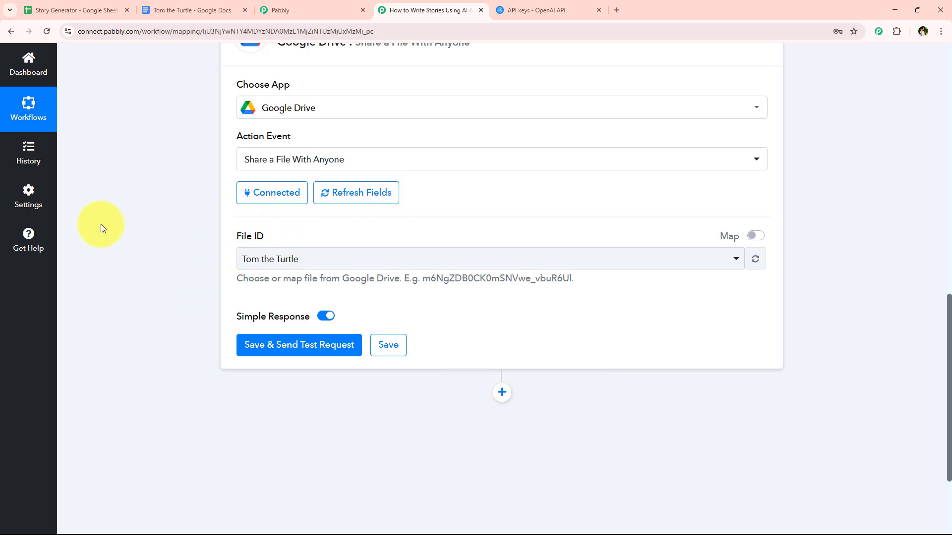
left_click(430, 257)
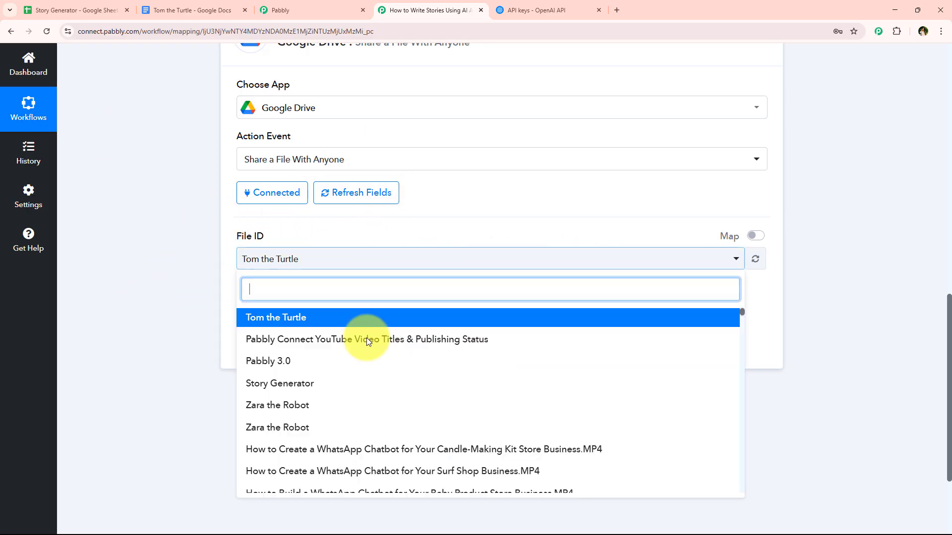
left_click(143, 332)
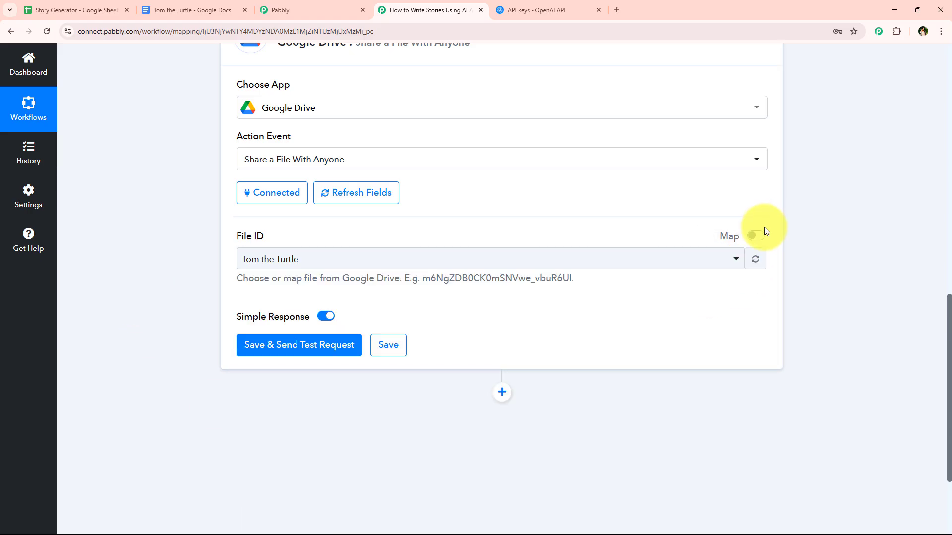
left_click(755, 236)
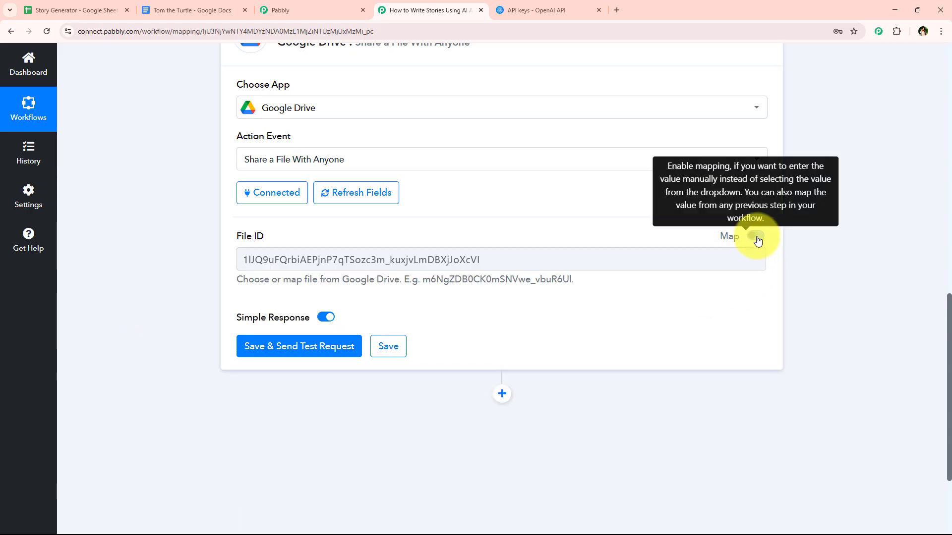
double_click(465, 262)
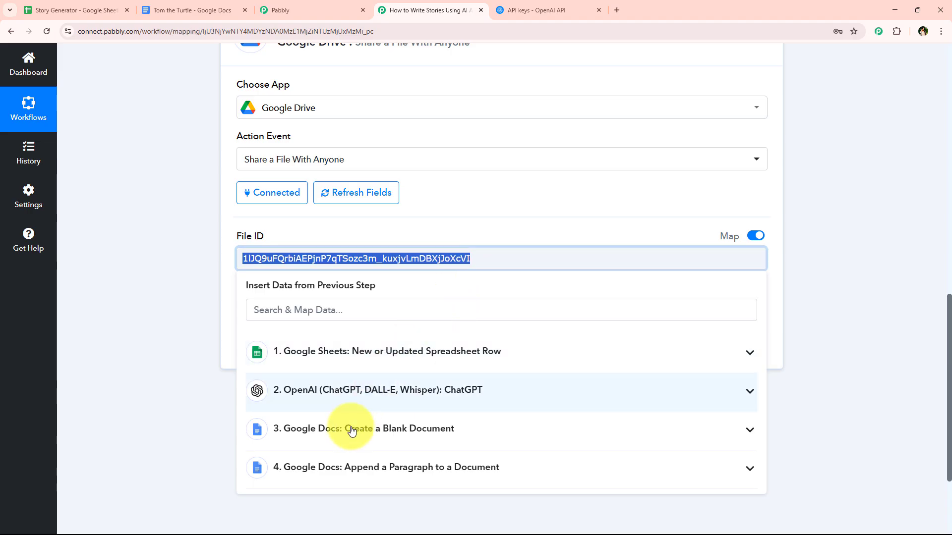
left_click(340, 461)
scroll(332, 471, "down", 1)
left_click(318, 501)
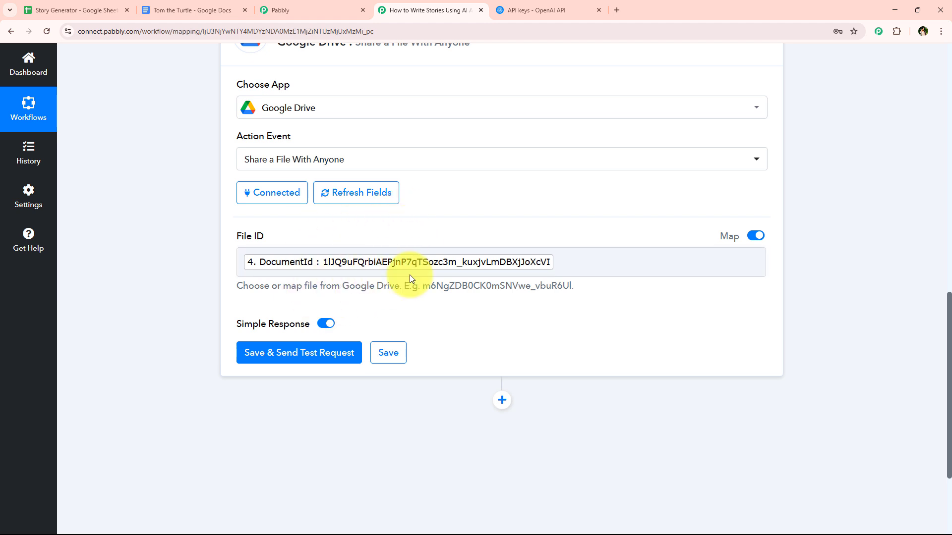
left_click(319, 349)
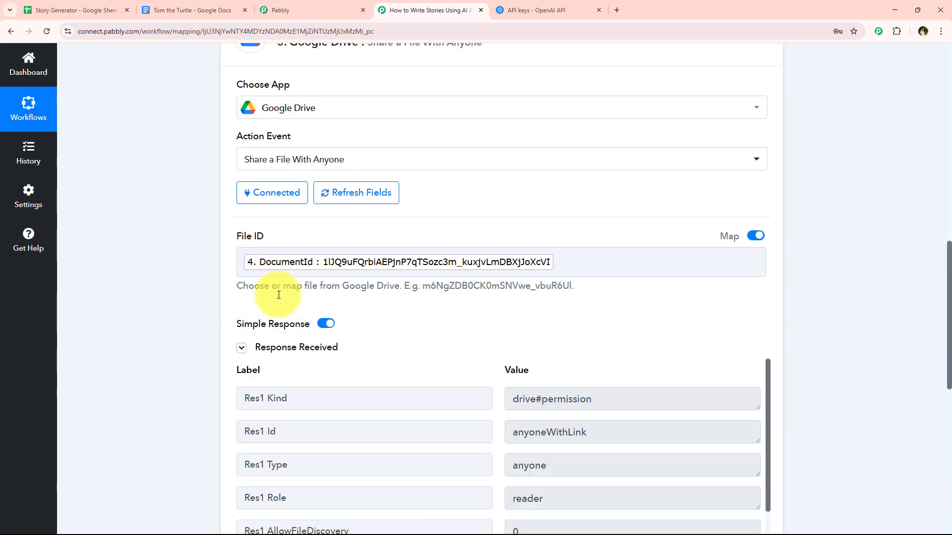
- Examine the full Res2 WebViewLink value in the Google Drive response and check the Story Generator spreadsheet that needs the link
scroll(279, 295, "down", 7)
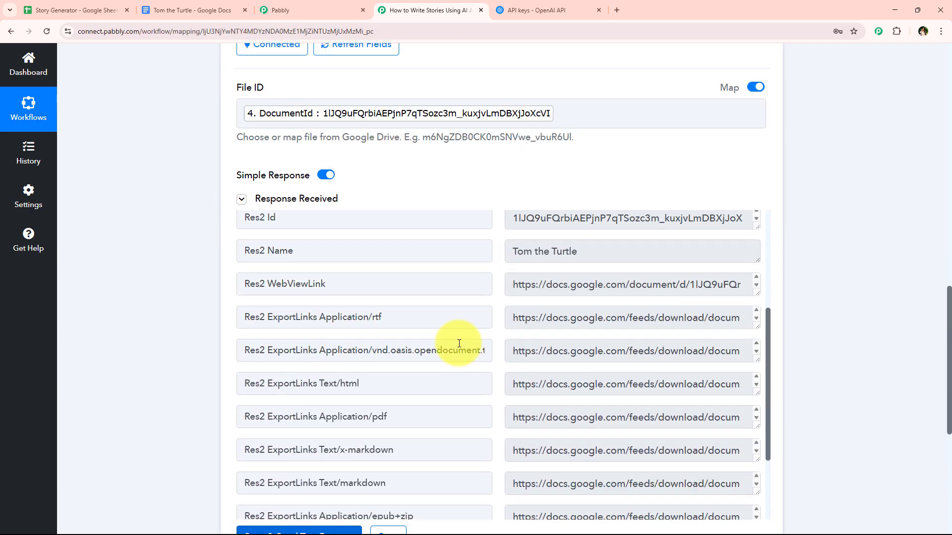
left_click_drag(753, 293, 711, 365)
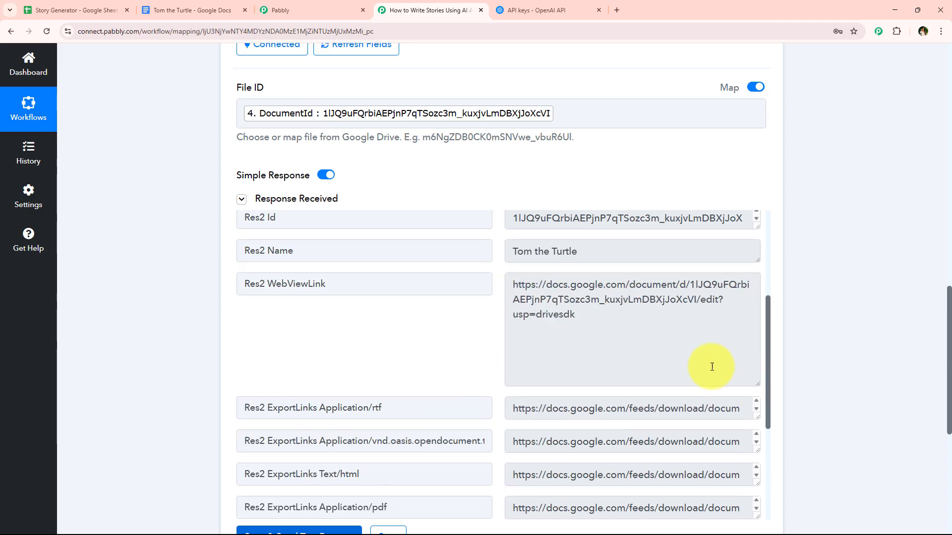
triple_click(266, 287)
left_click(471, 355)
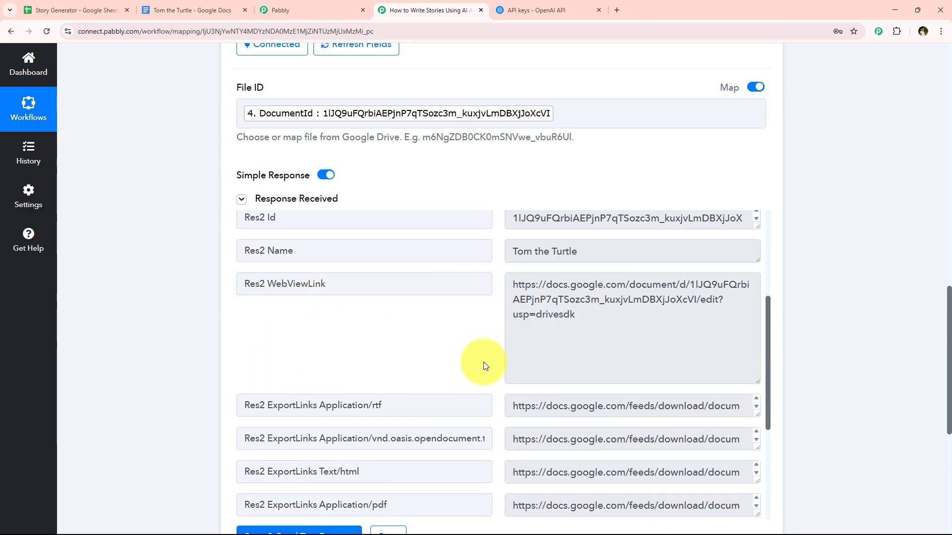
left_click_drag(576, 314, 511, 282)
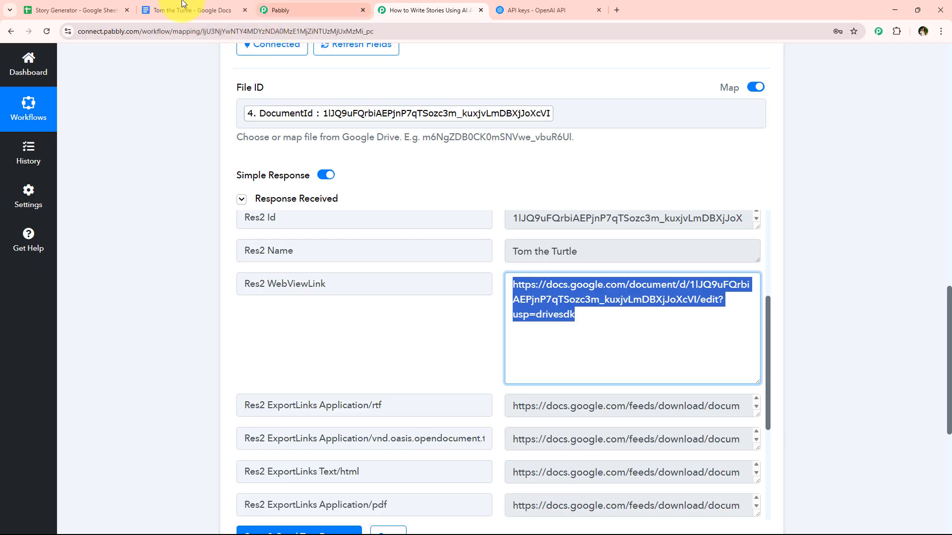
left_click(79, 10)
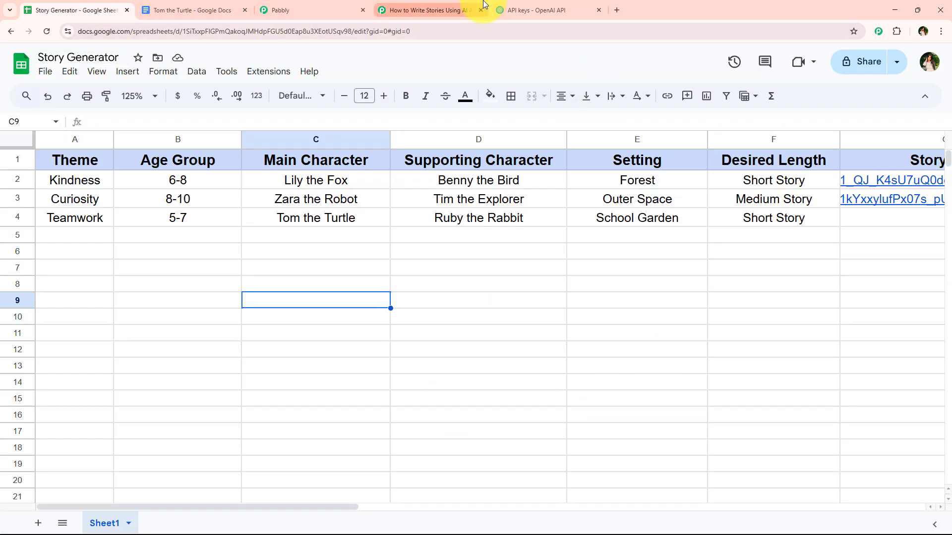
- Return to the Pabbly Connect workflow and add a Google Sheets action after the Google Drive step
left_click(431, 10)
scroll(184, 216, "down", 4)
left_click(502, 384)
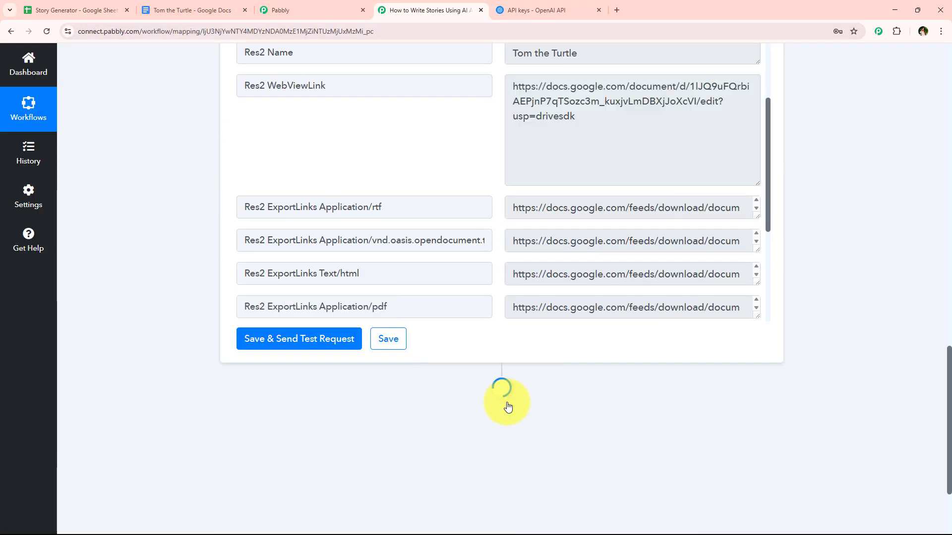
scroll(198, 289, "up", 2)
left_click(350, 254)
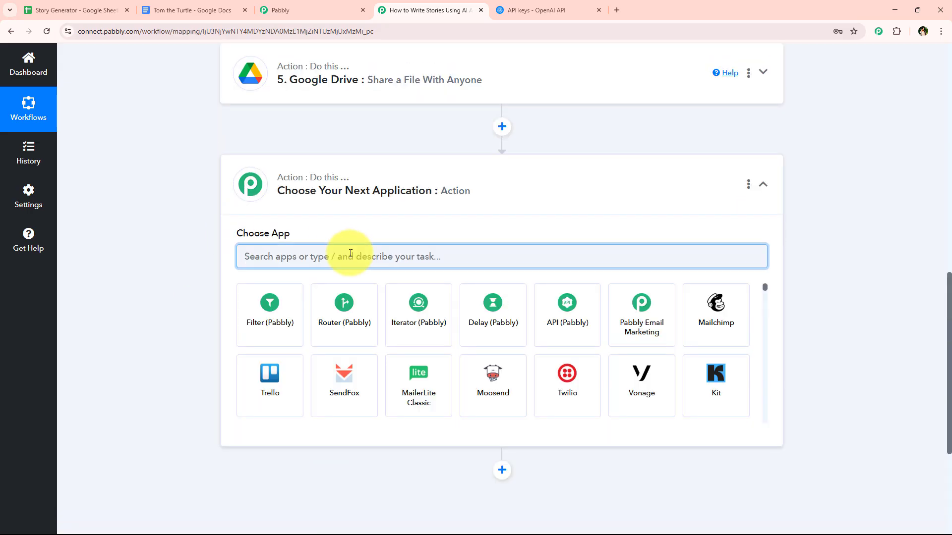
type("Sheets")
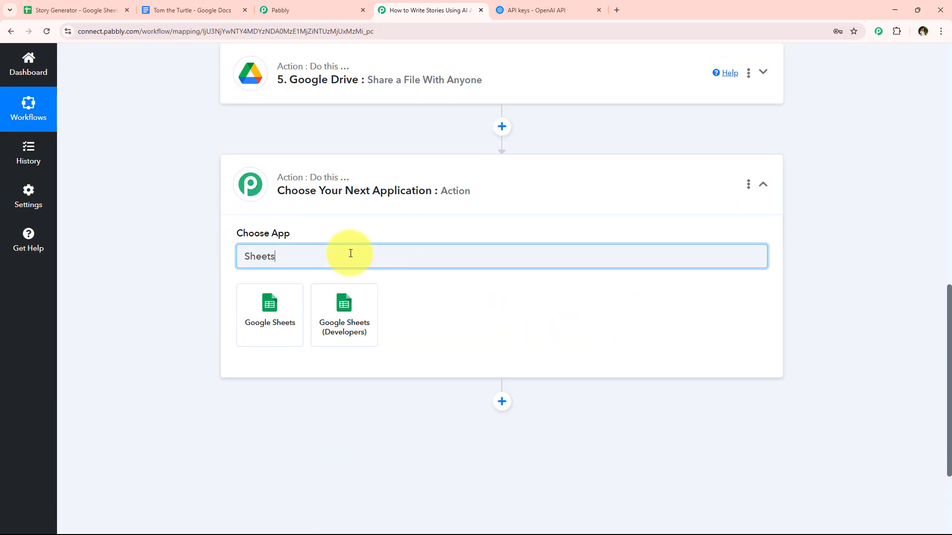
left_click(300, 318)
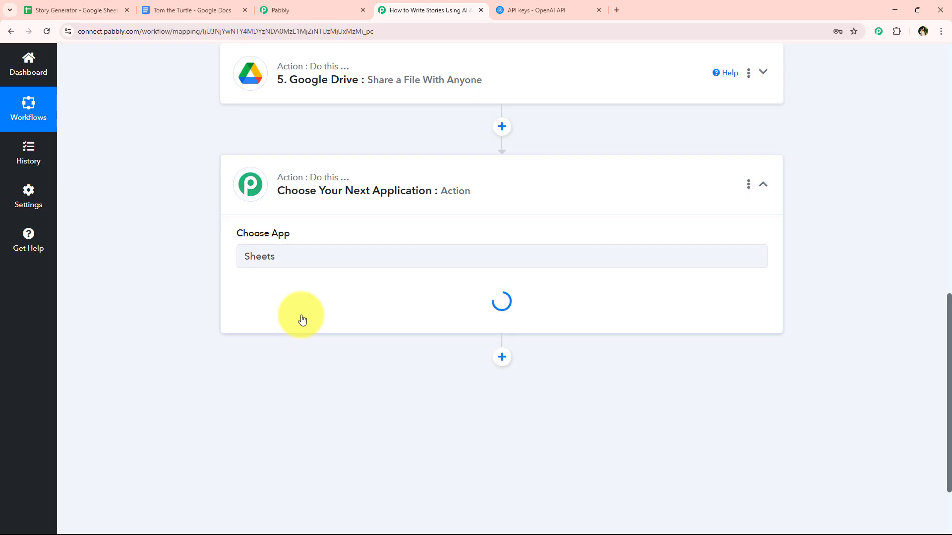
left_click(275, 318)
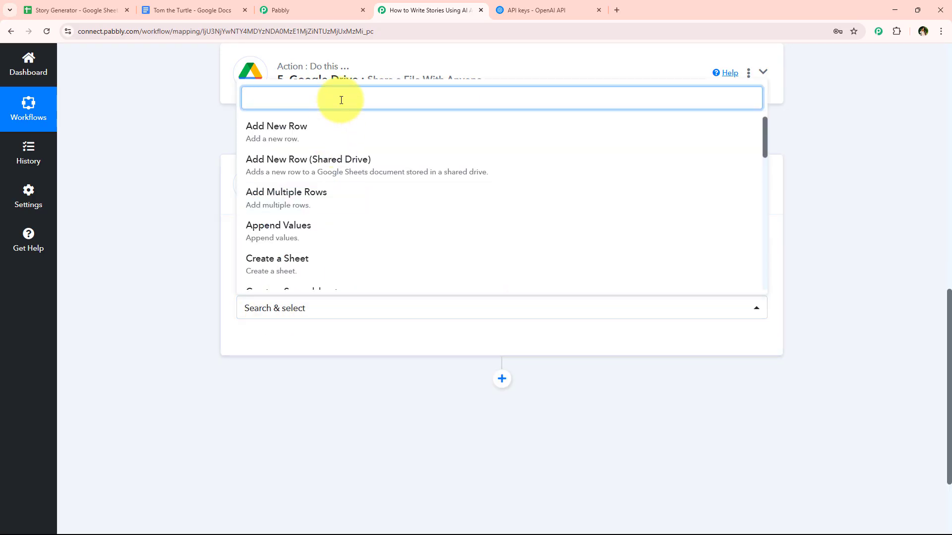
- Set the Google Sheets action event to Update Cell Value
type("Upd")
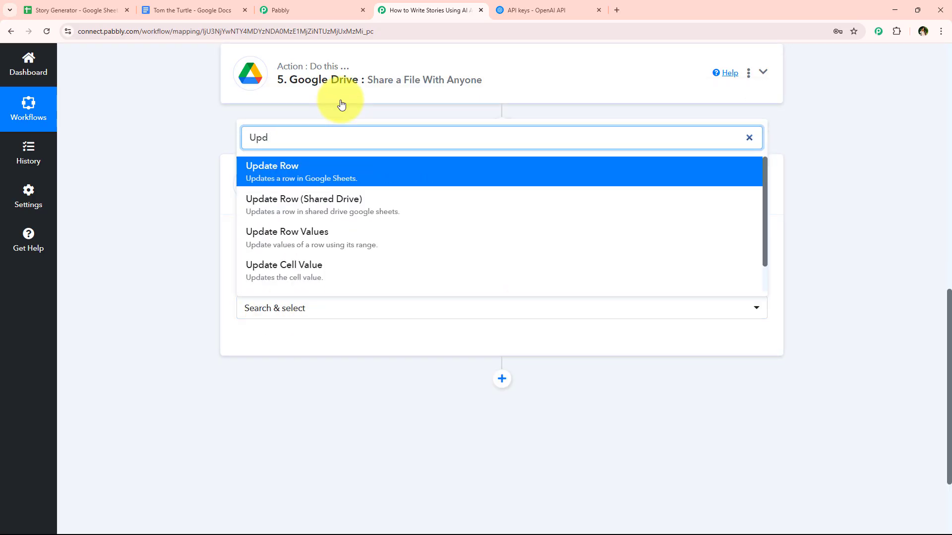
left_click(286, 308)
type("upd")
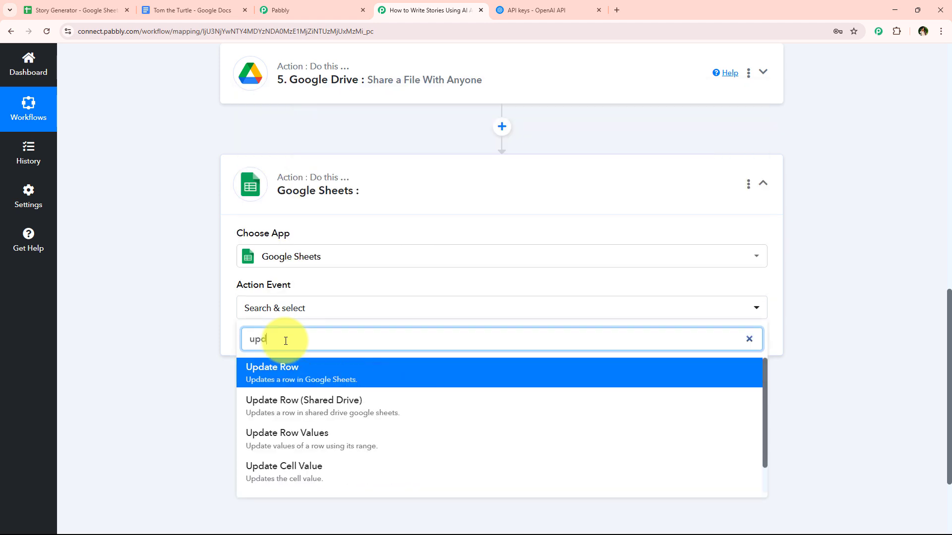
type("ate")
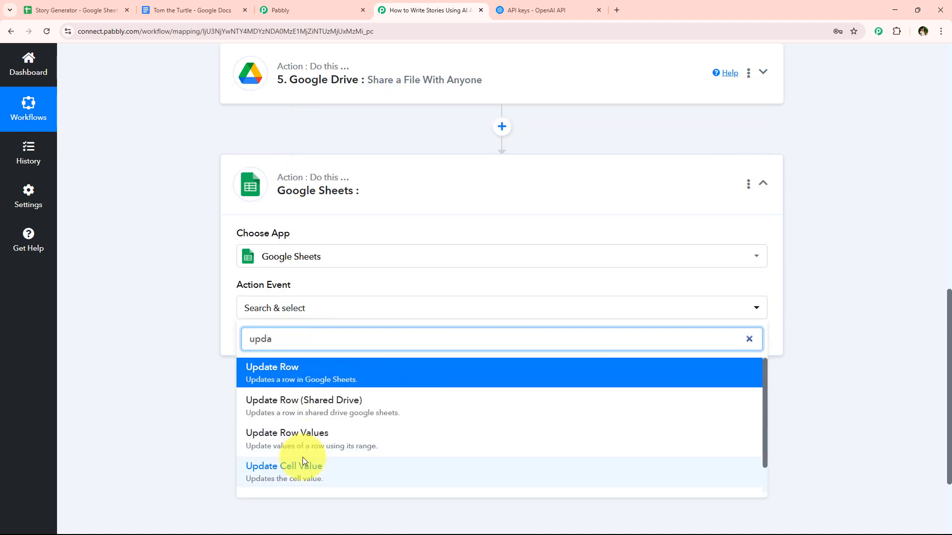
left_click(303, 457)
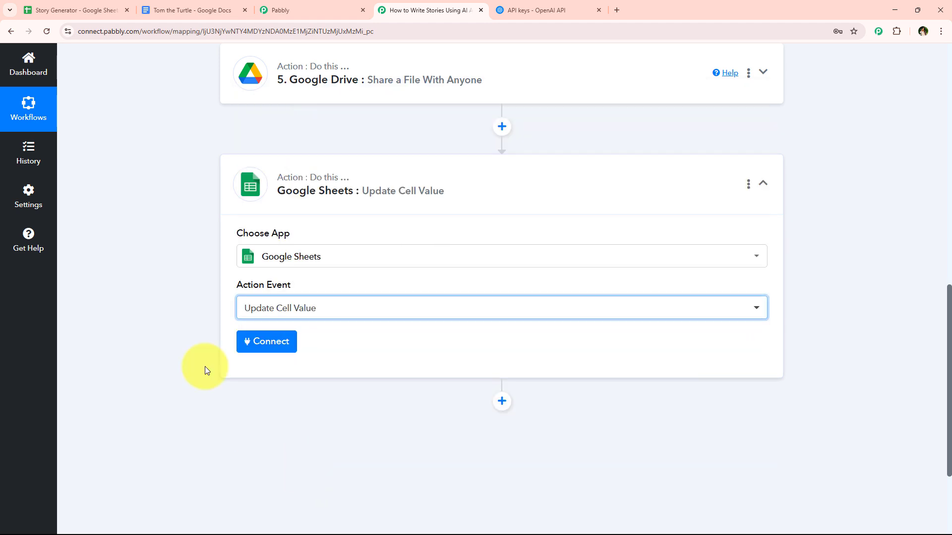
- Connect the Google Sheets action through the existing connection Google Sheets #102 and review its spreadsheet, sheet, range and value fields
left_click(268, 348)
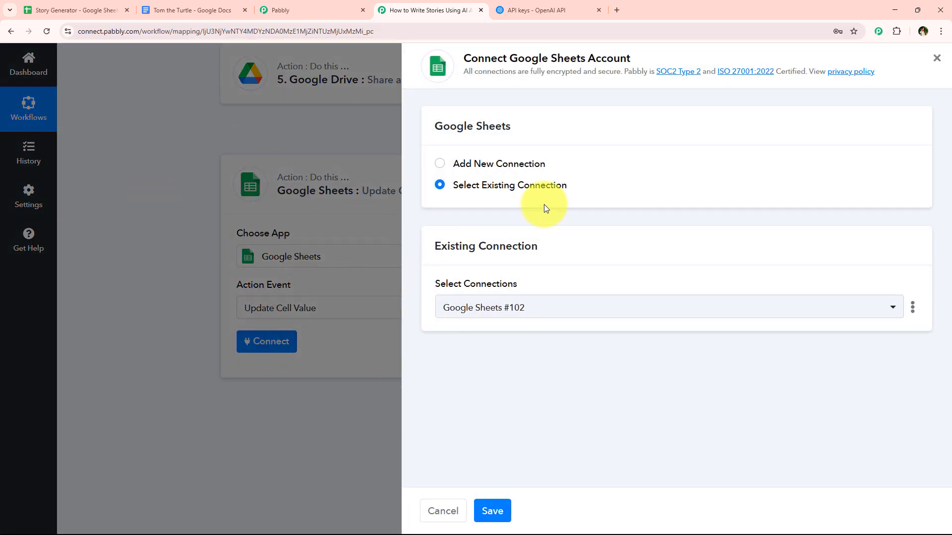
left_click(461, 189)
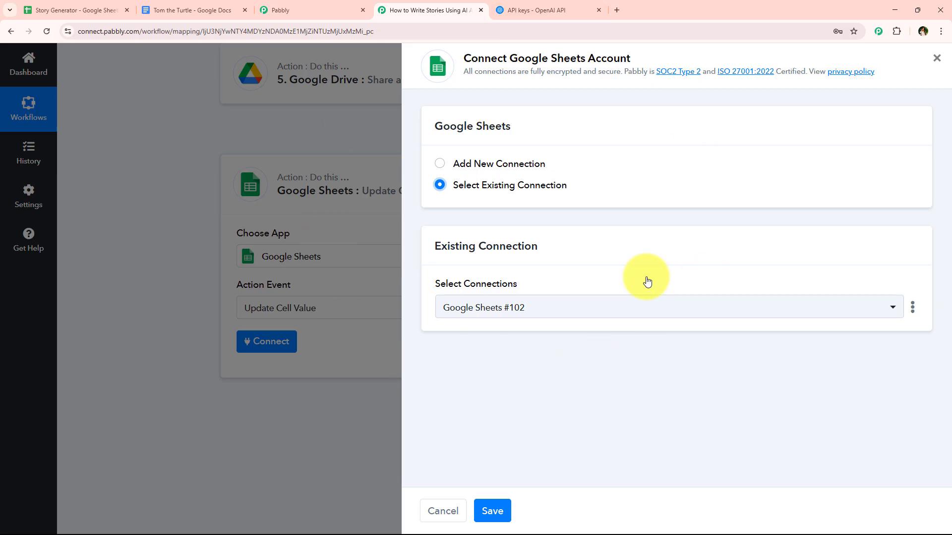
left_click(467, 164)
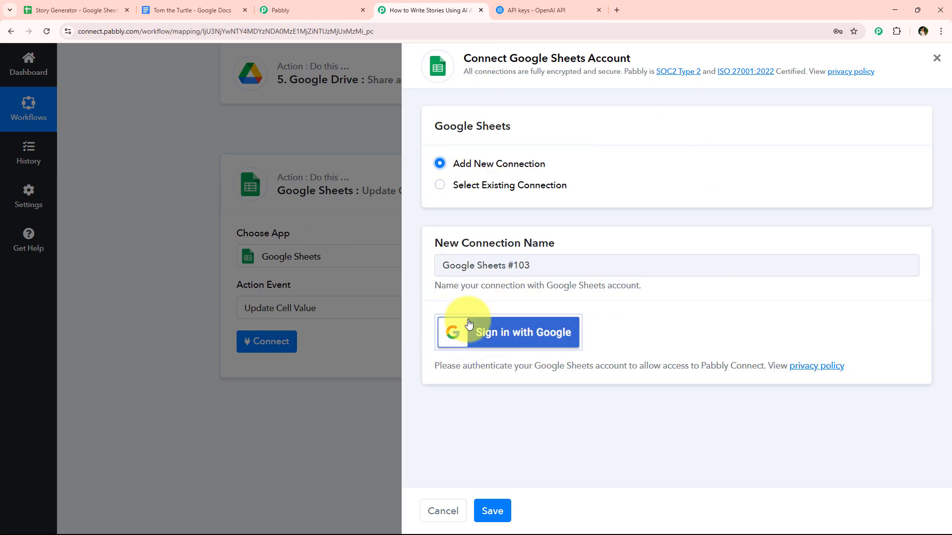
left_click(466, 189)
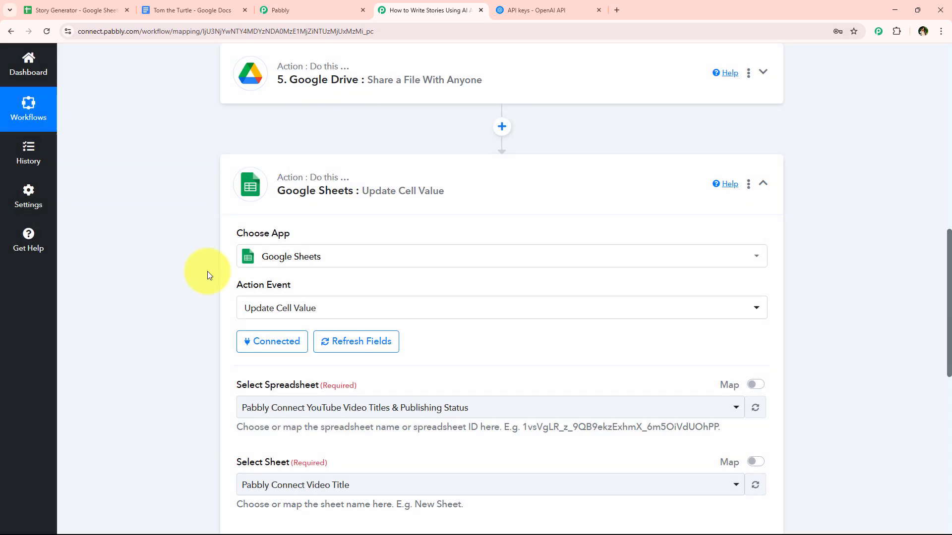
scroll(262, 325, "down", 2)
scroll(263, 326, "down", 2)
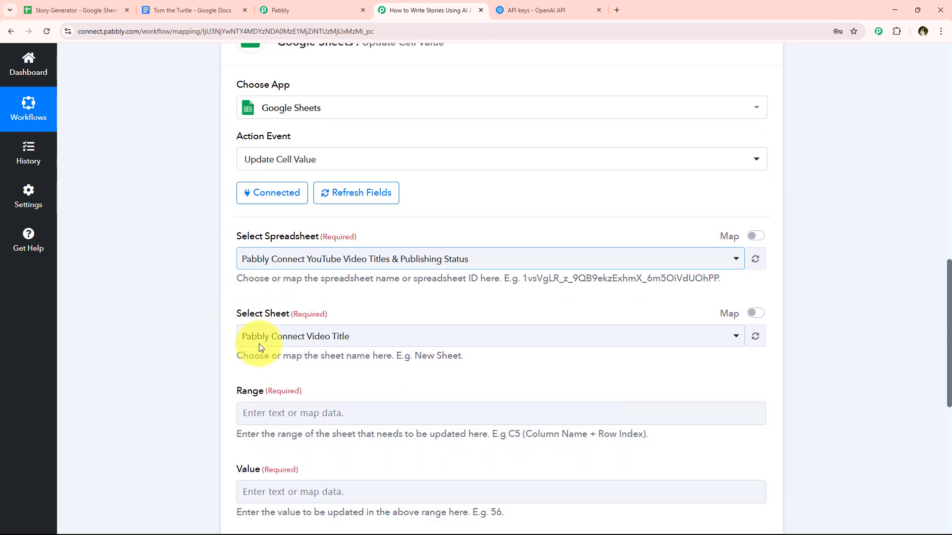
left_click_drag(228, 255, 298, 291)
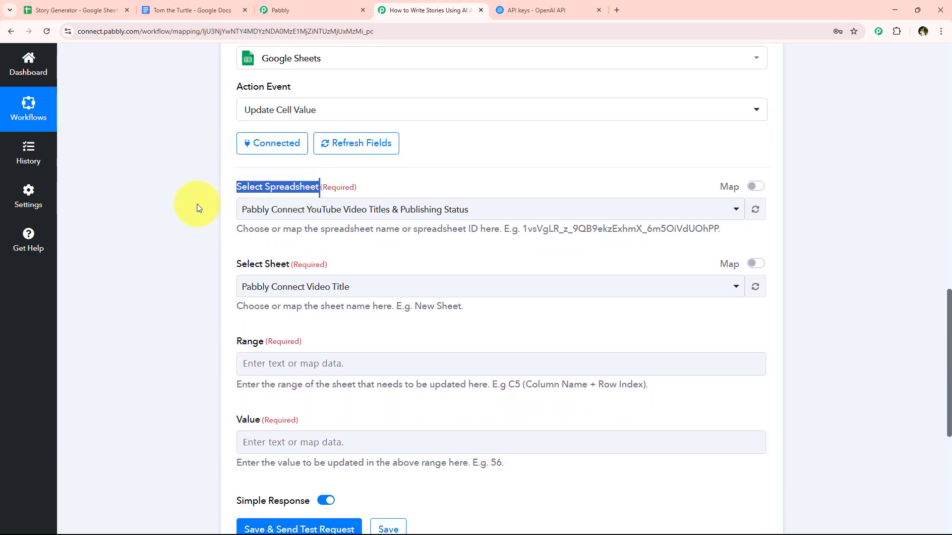
left_click(187, 196)
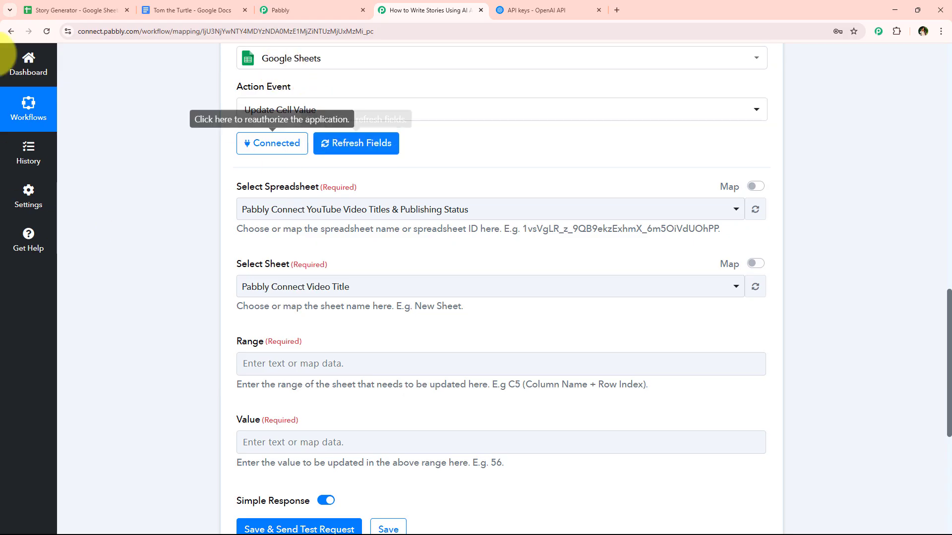
- Select the Story Generator spreadsheet and its Sheet1 as the target for the cell update
left_click(74, 10)
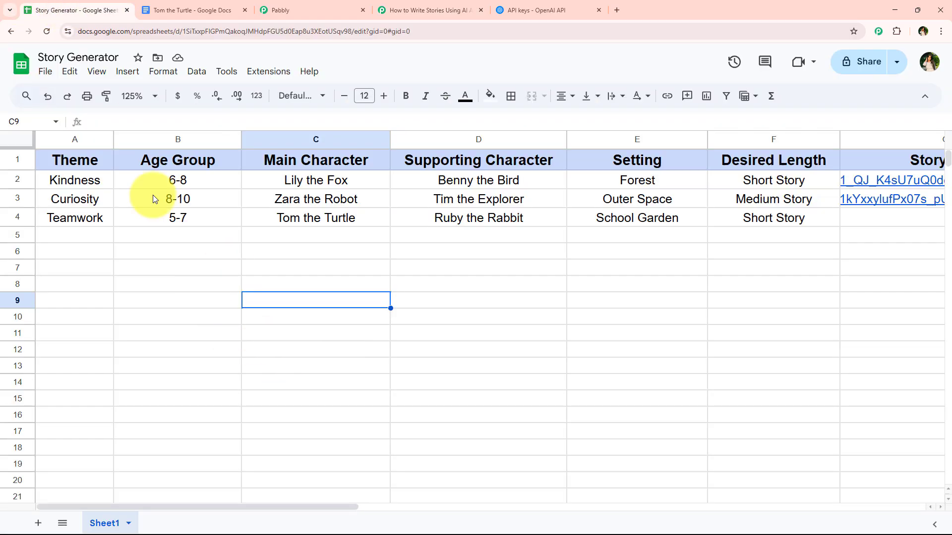
left_click(412, 6)
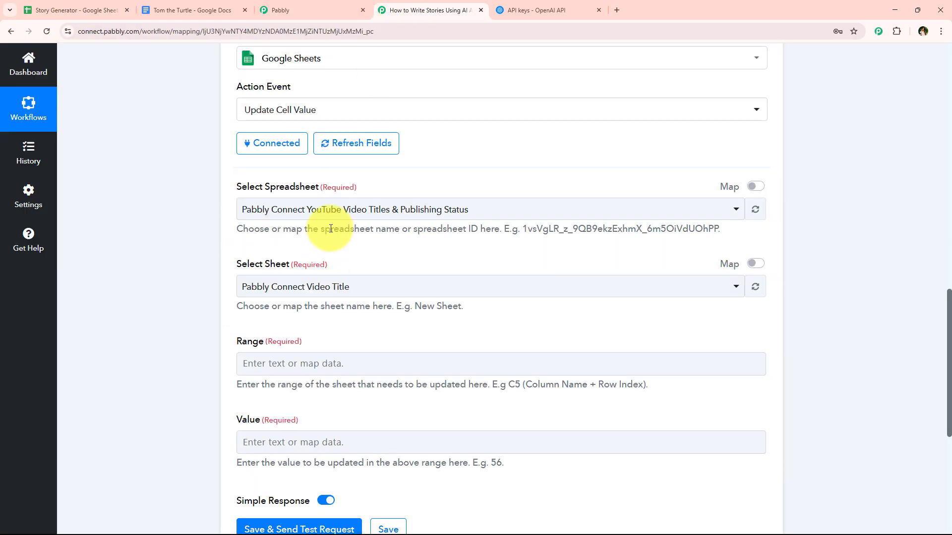
left_click(308, 211)
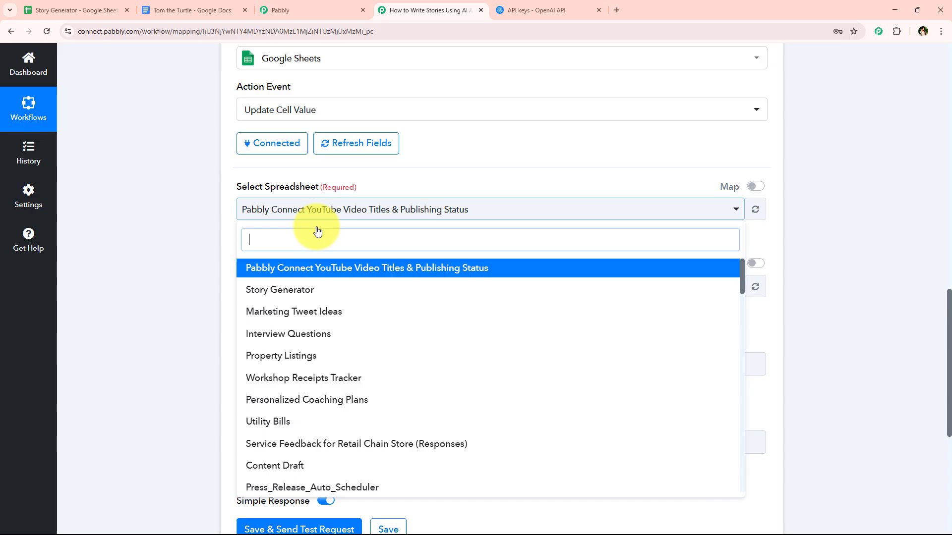
left_click(294, 300)
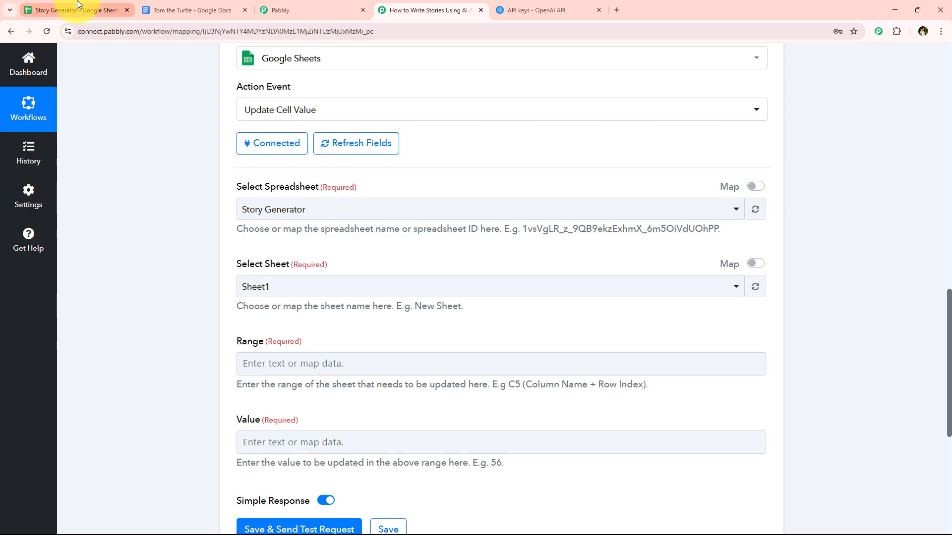
left_click(77, 5)
left_click(412, 8)
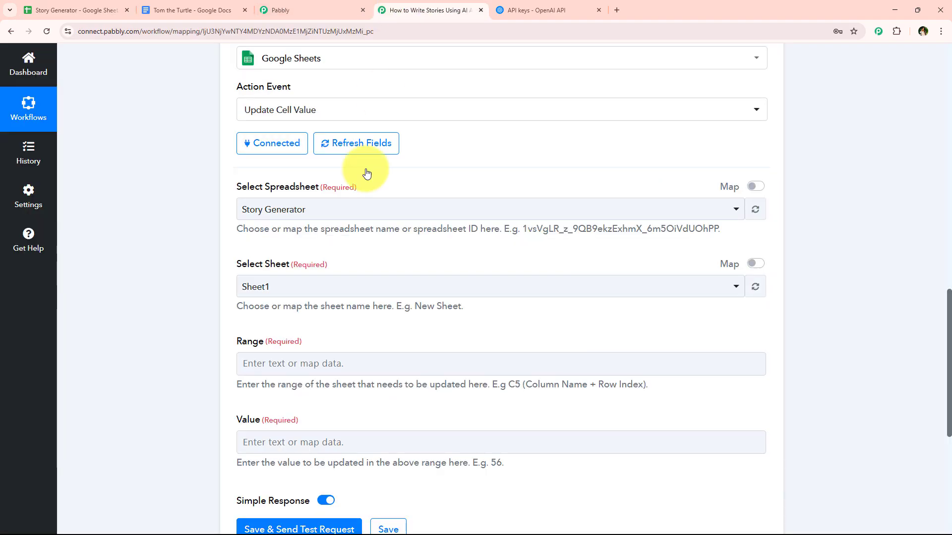
left_click(248, 291)
left_click(293, 344)
- Look up the Teamwork row's empty Story Link cell, enter G4 as the Range and reduce it to the column letter G
scroll(158, 214, "down", 3)
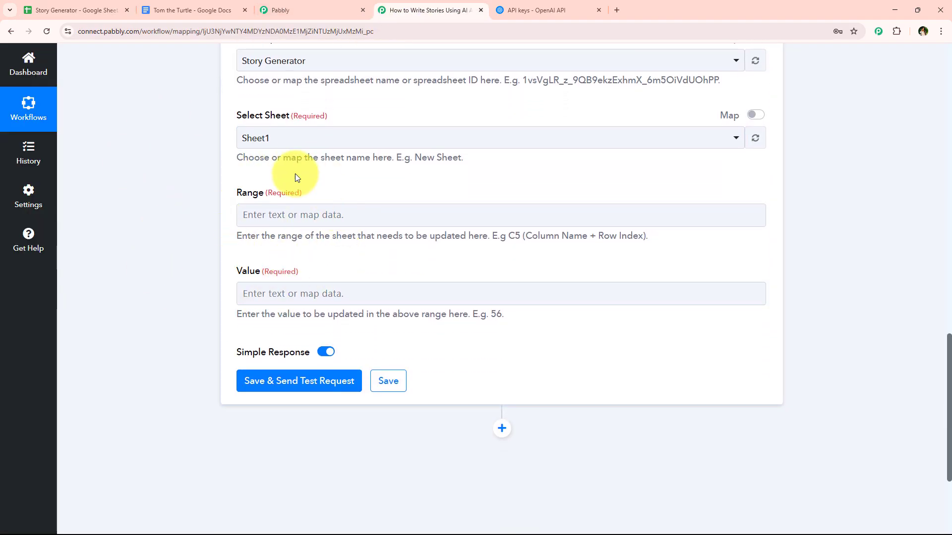
left_click(243, 212)
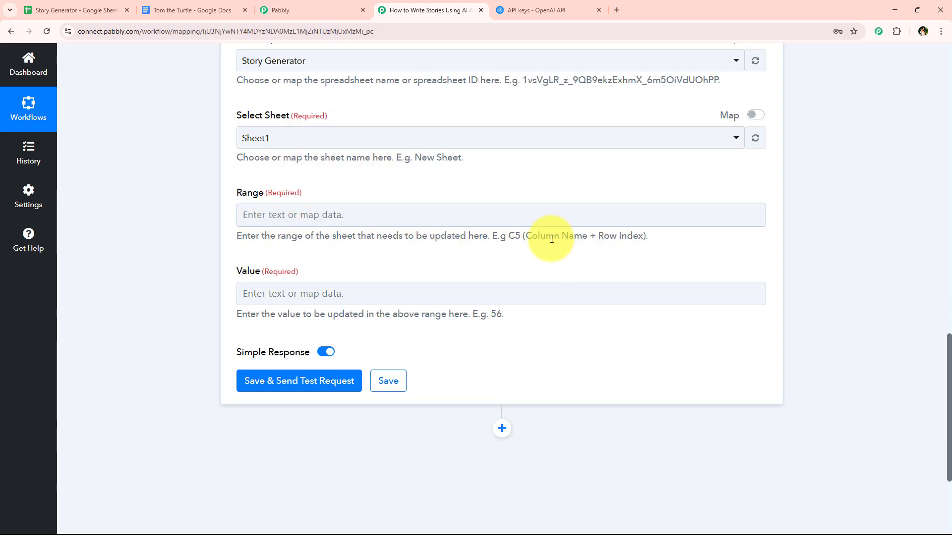
left_click_drag(526, 237, 644, 237)
left_click(58, 6)
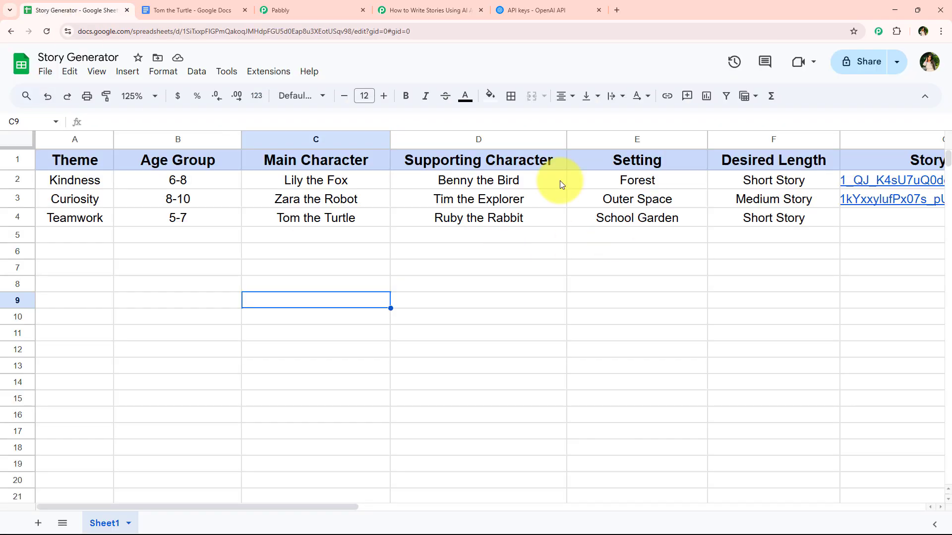
left_click_drag(334, 507, 468, 501)
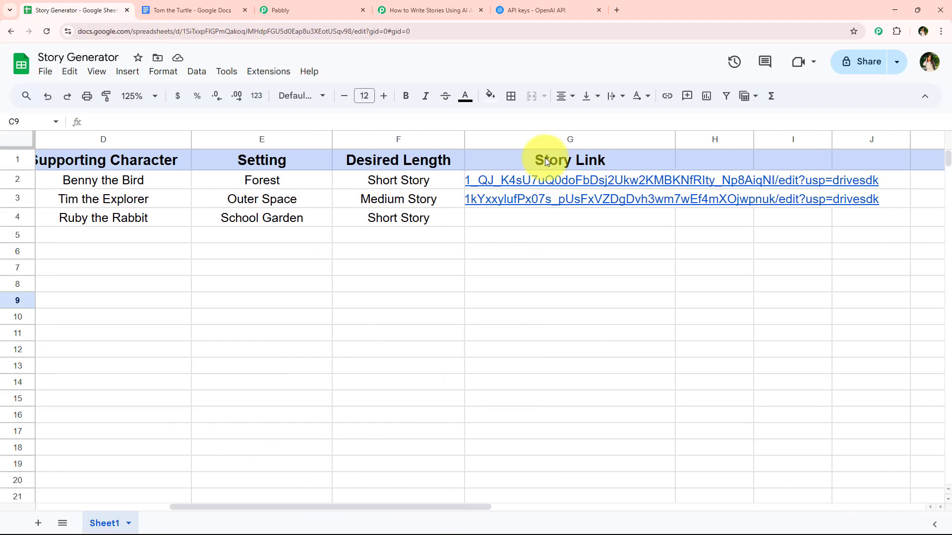
left_click(475, 222)
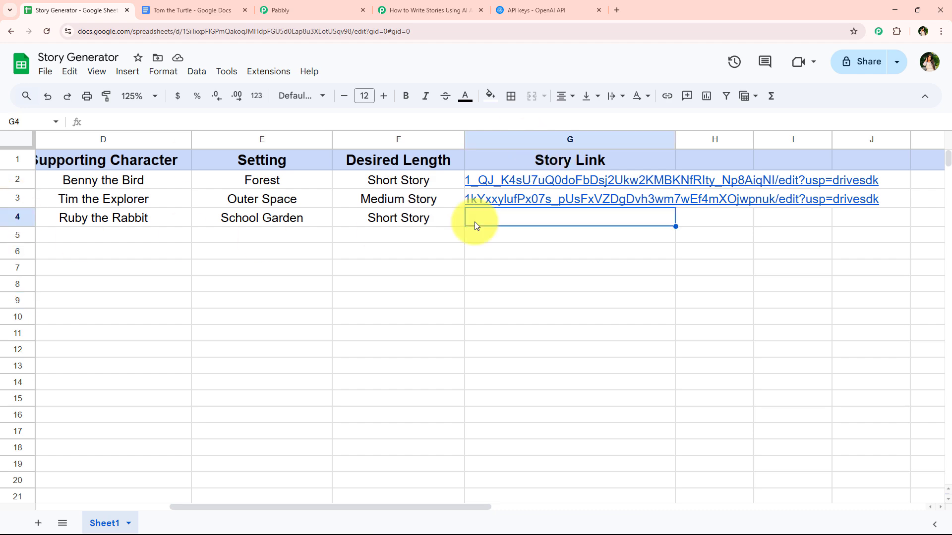
left_click(385, 10)
left_click(300, 215)
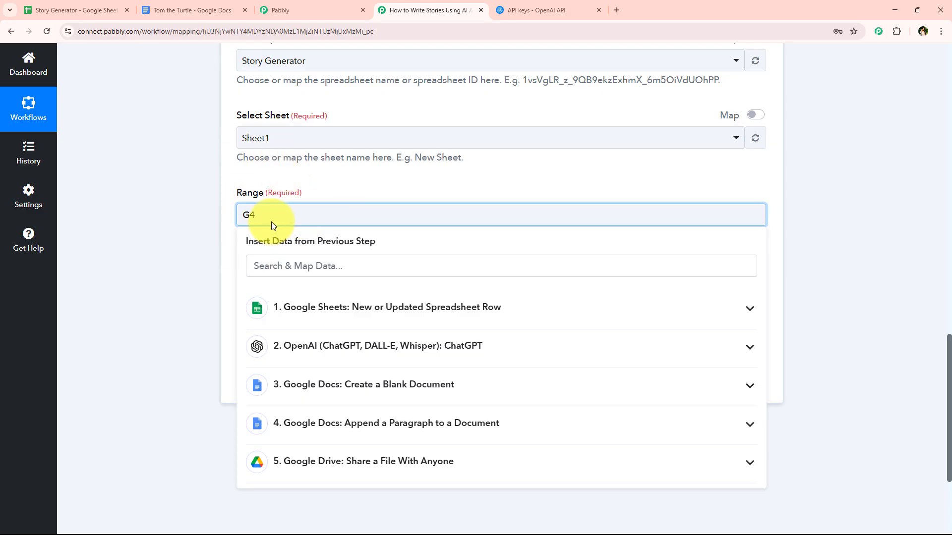
left_click(198, 202)
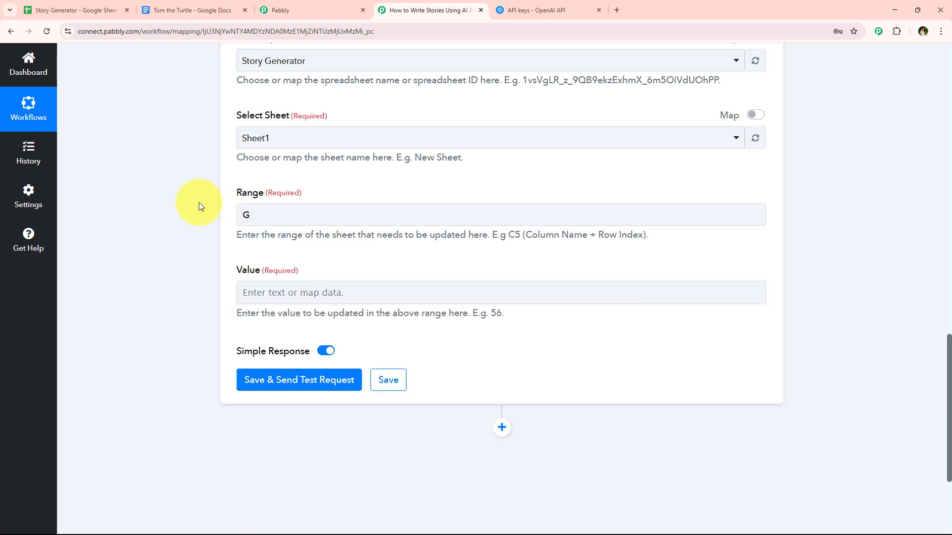
- Examine the Story Link column in the Story Generator spreadsheet to see which cells from row 4 downward need links
left_click(77, 5)
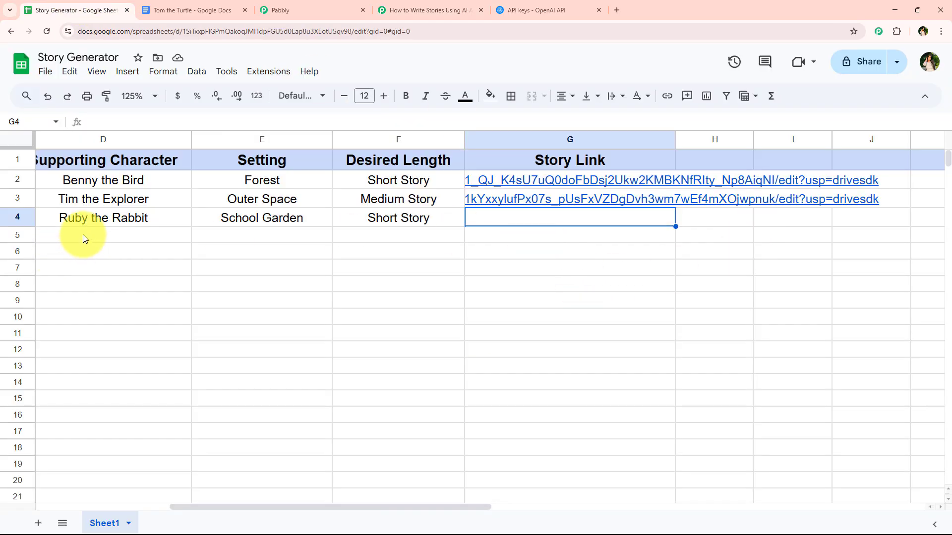
left_click(516, 233)
left_click(512, 256)
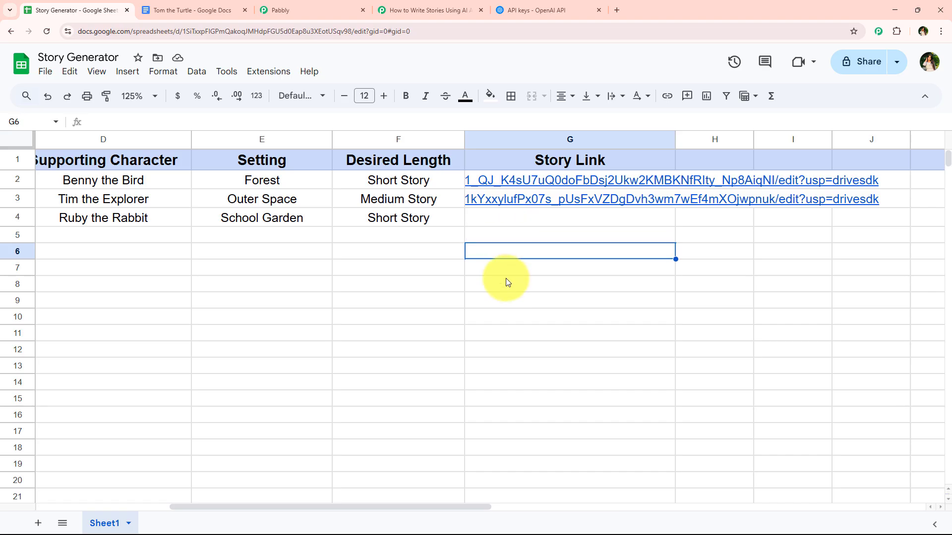
left_click(505, 285)
left_click_drag(504, 221, 480, 340)
left_click(396, 237)
left_click(395, 252)
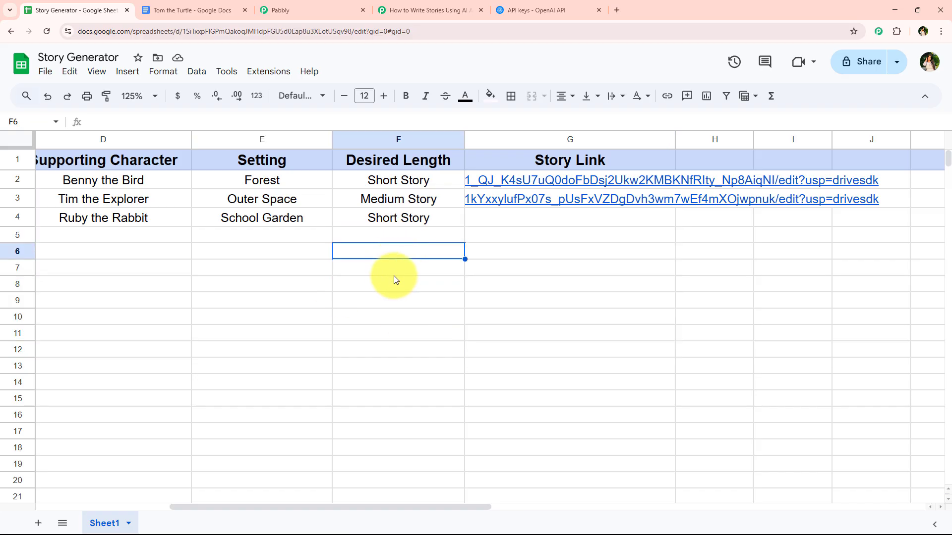
left_click(394, 270)
left_click(392, 317)
left_click(518, 223)
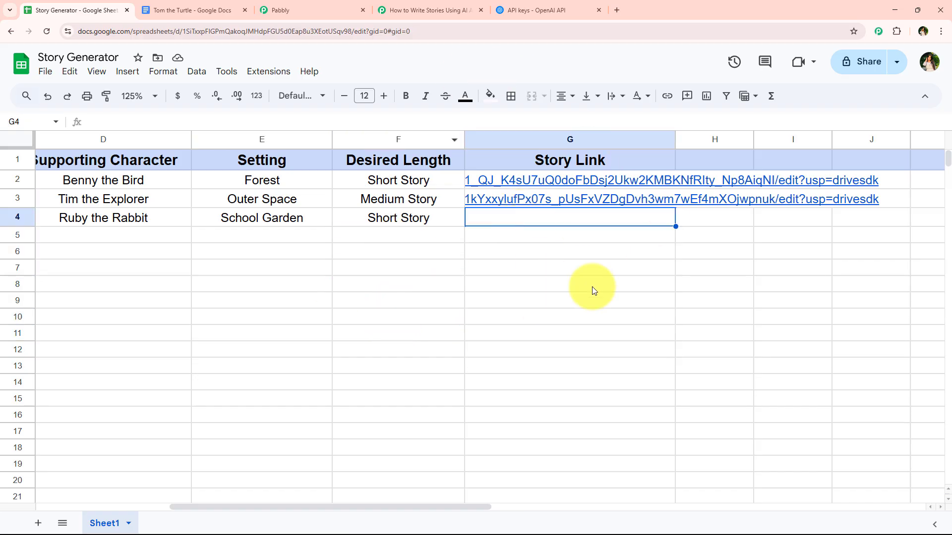
left_click(504, 239)
left_click(510, 272)
left_click(507, 316)
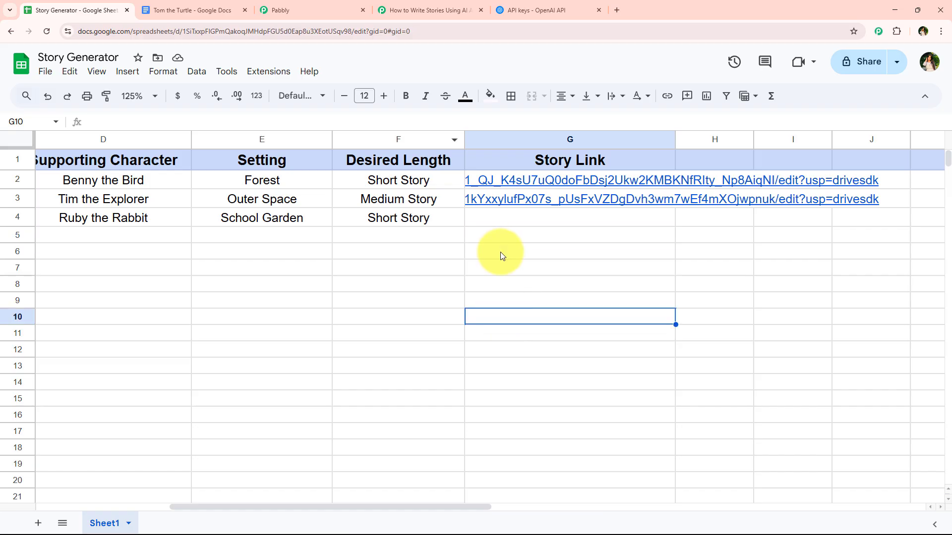
left_click(501, 236)
left_click(501, 216)
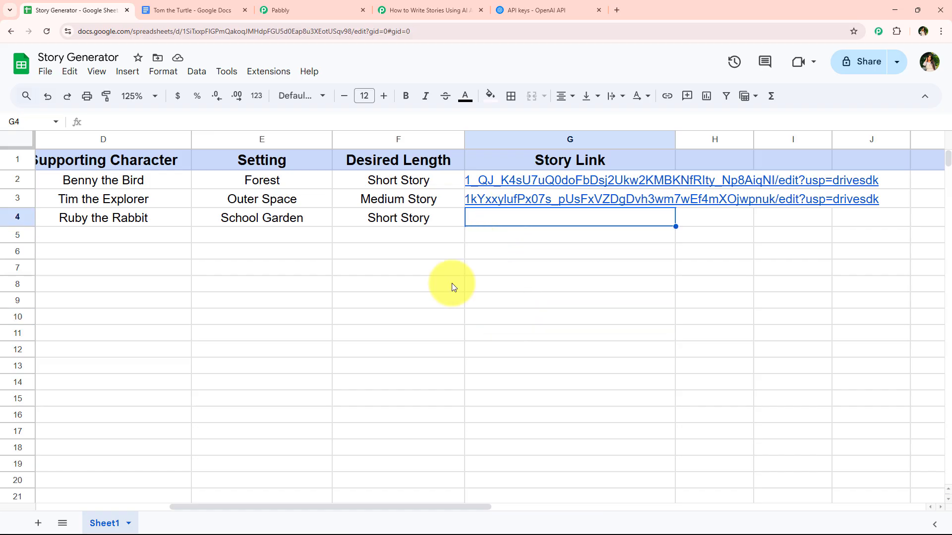
- Return to the workflow and map RowIndex from the Google Sheets trigger after the letter G in the Range
left_click(425, 10)
left_click(321, 216)
key("BackSpace")
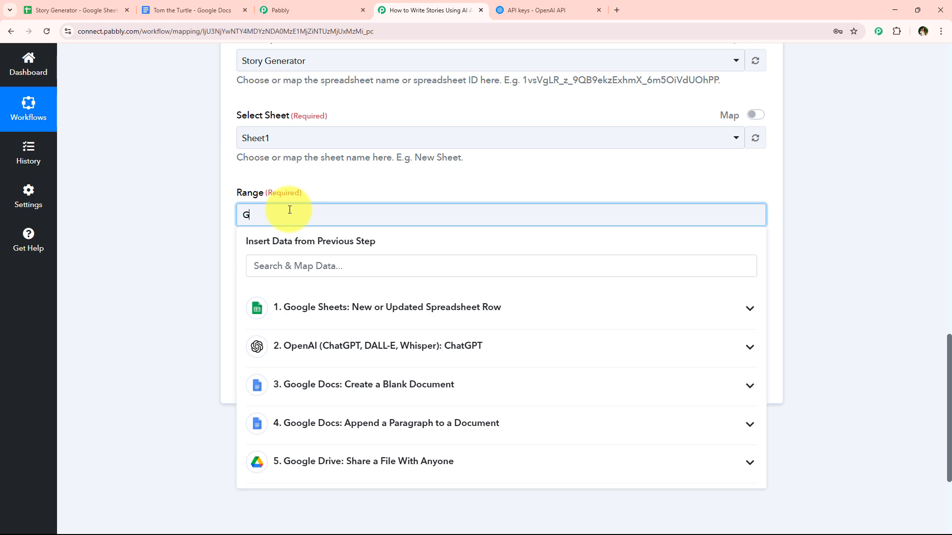
left_click(257, 266)
type("r")
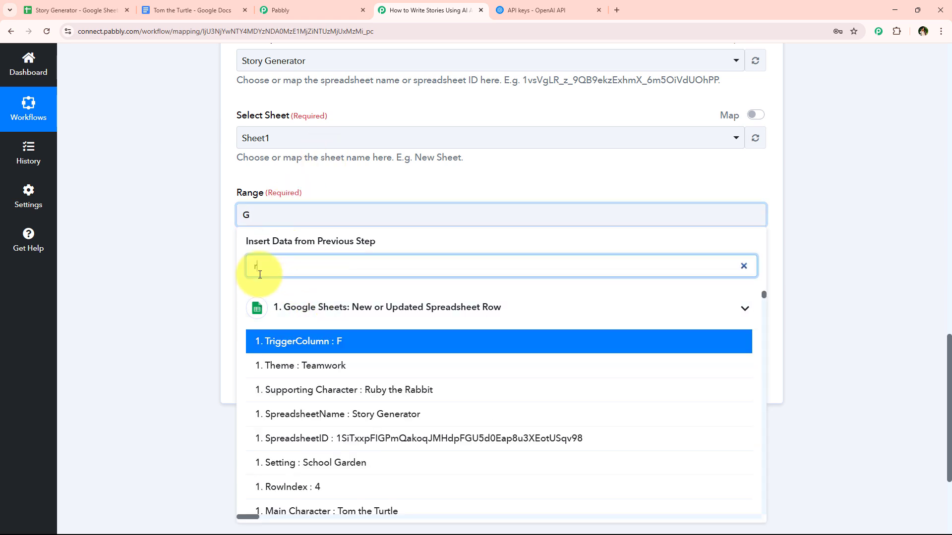
type("o")
left_click(267, 341)
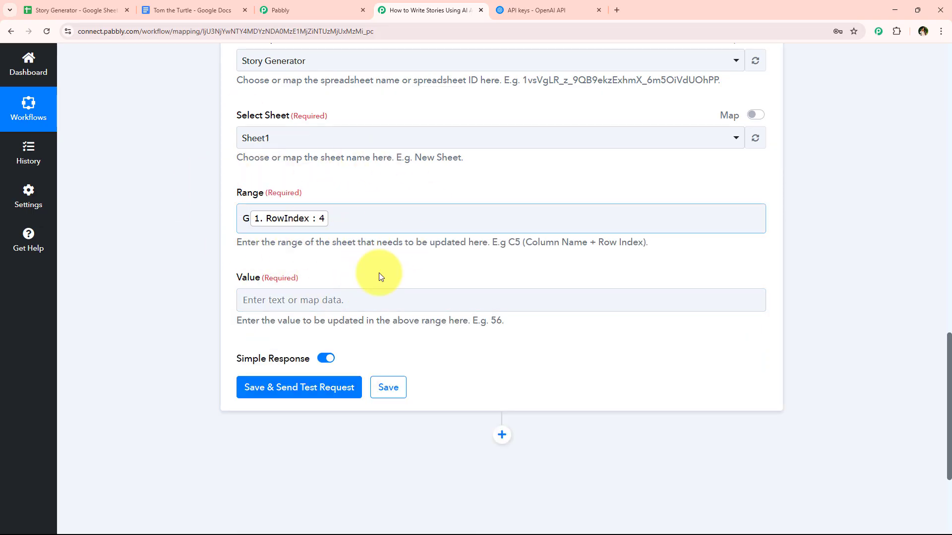
- Map Res2 WebViewLink from the Google Drive Share a File With Anyone step as the Value of the cell update
scroll(233, 283, "down", 1)
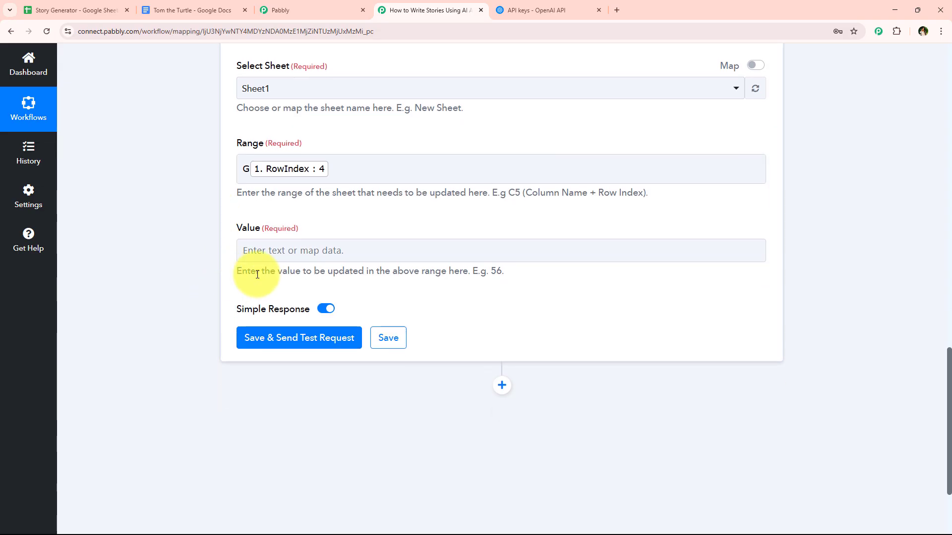
left_click_drag(237, 271, 527, 290)
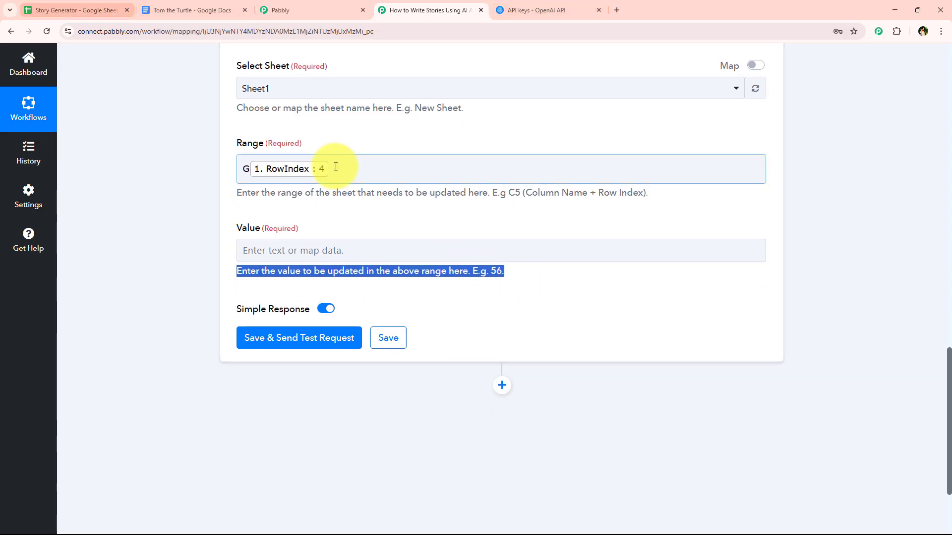
left_click(265, 253)
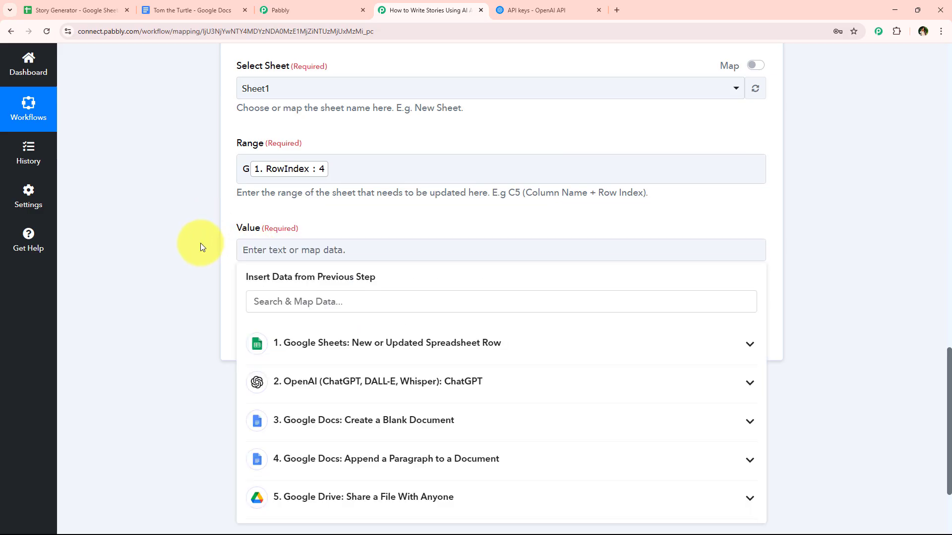
scroll(194, 257, "down", 3)
left_click(342, 376)
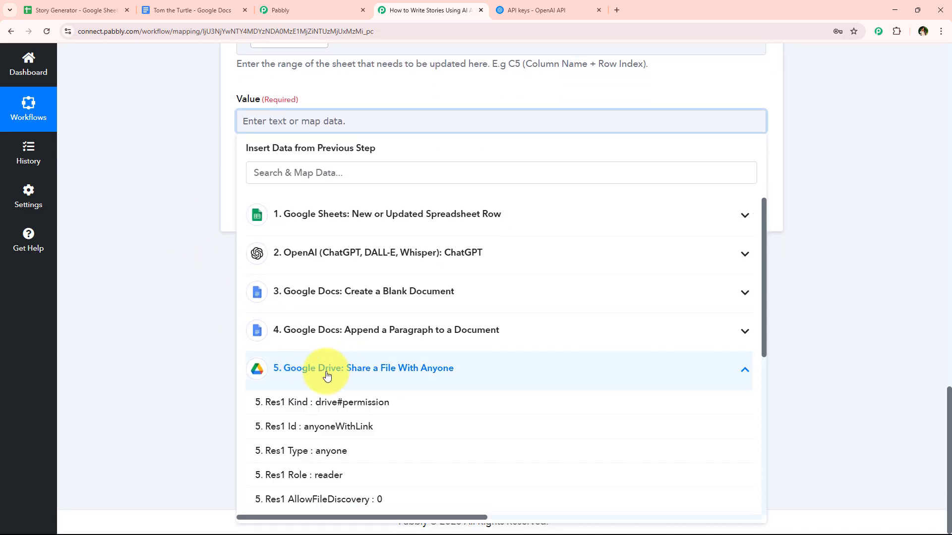
scroll(367, 436, "down", 2)
left_click(331, 471)
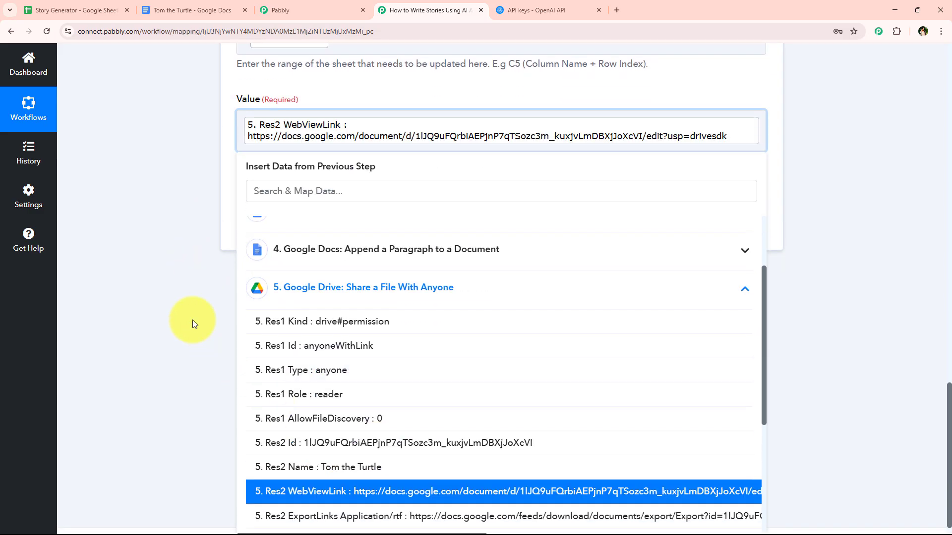
left_click(177, 297)
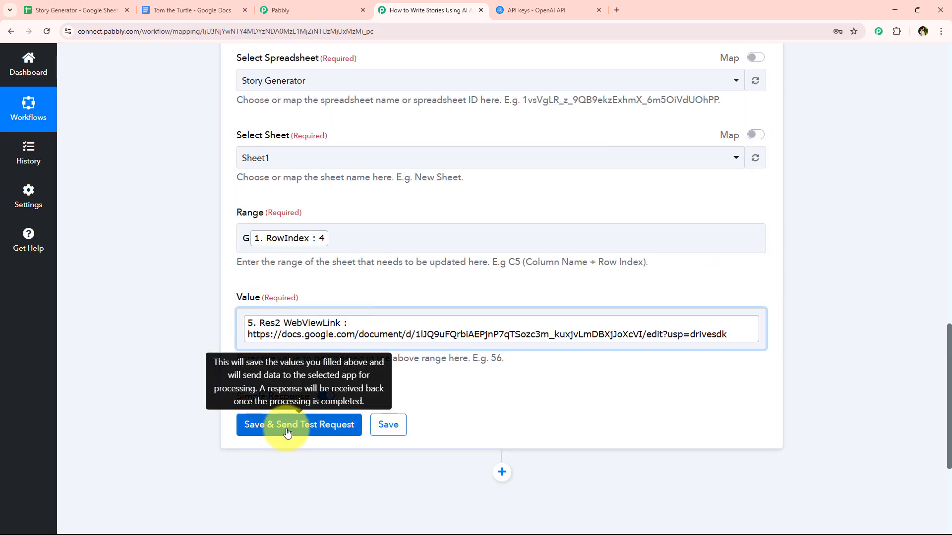
- Save the Update Cell Value action with a test request and collapse its settings
left_click(245, 424)
scroll(222, 418, "down", 2)
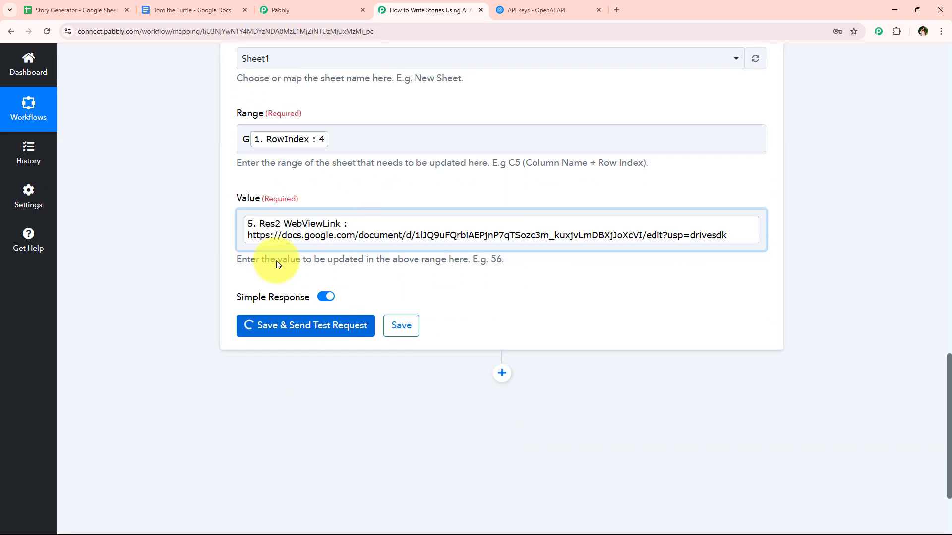
scroll(192, 400, "up", 1)
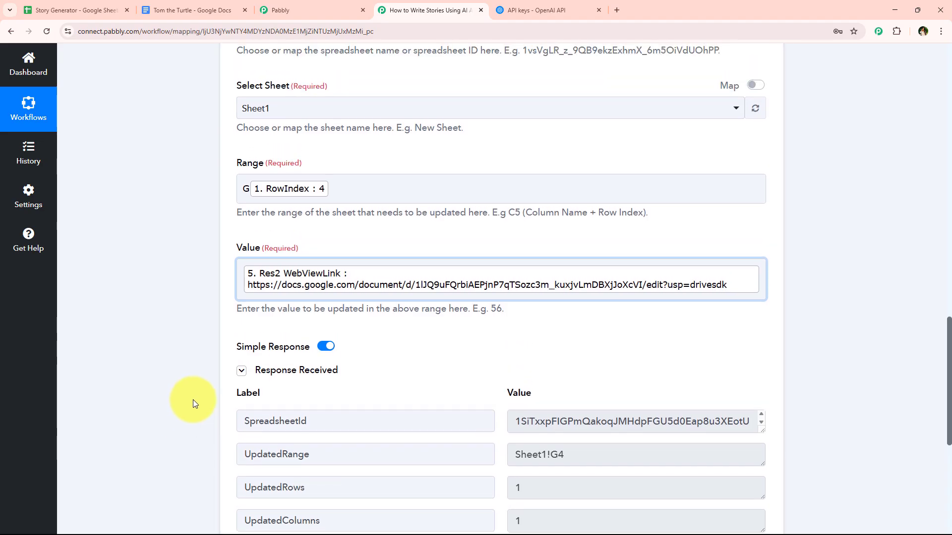
scroll(192, 399, "up", 10)
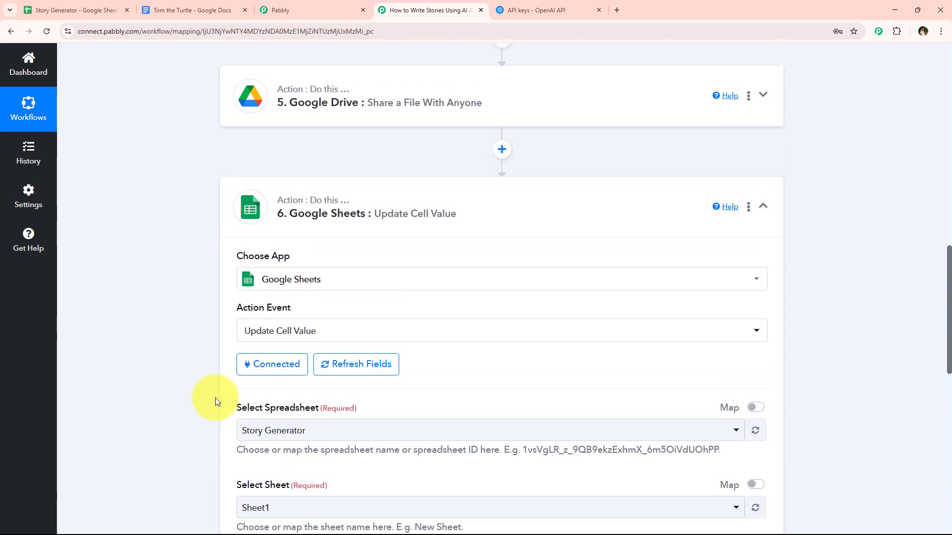
left_click(341, 327)
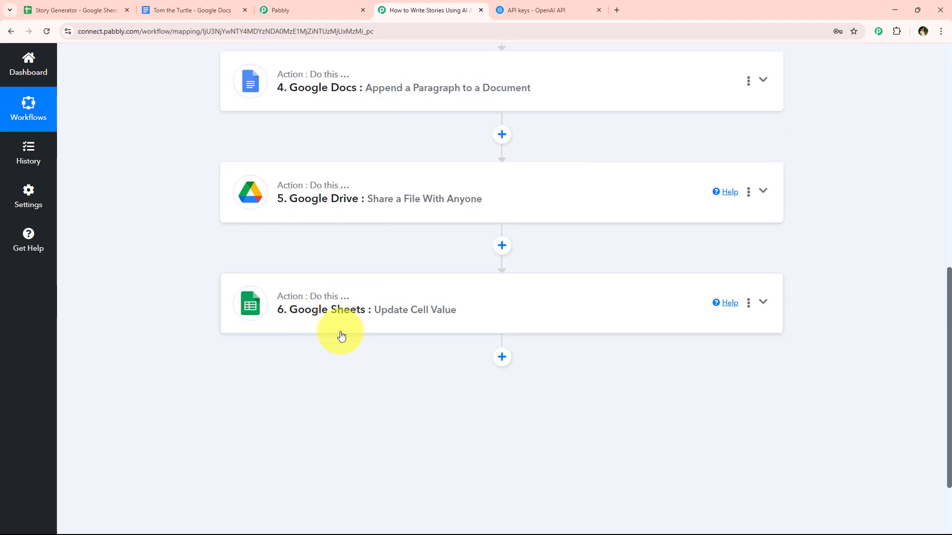
scroll(327, 377, "up", 3)
scroll(325, 409, "up", 7)
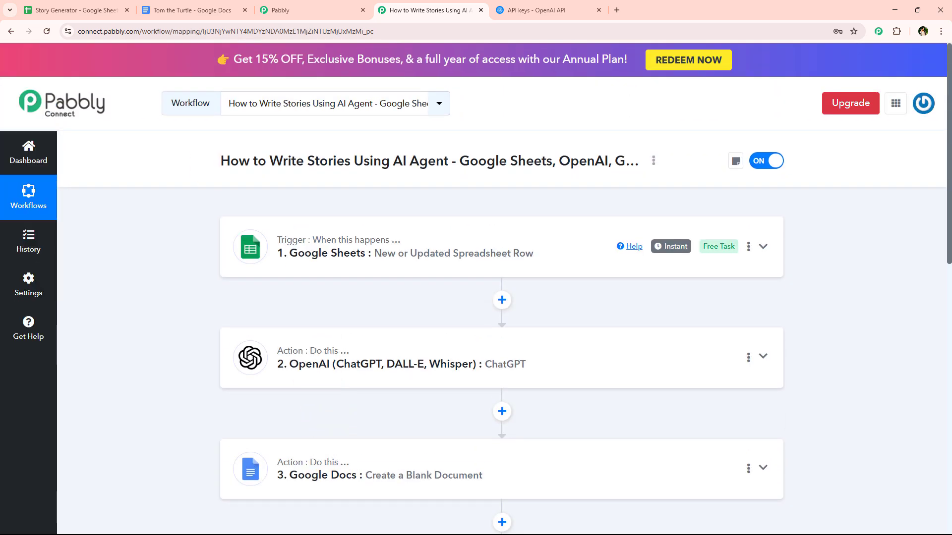
- Check the Story Link in cell G4 of the Story Generator spreadsheet and read the linked Tom the Turtle document in a preview
left_click(113, 5)
left_click(365, 301)
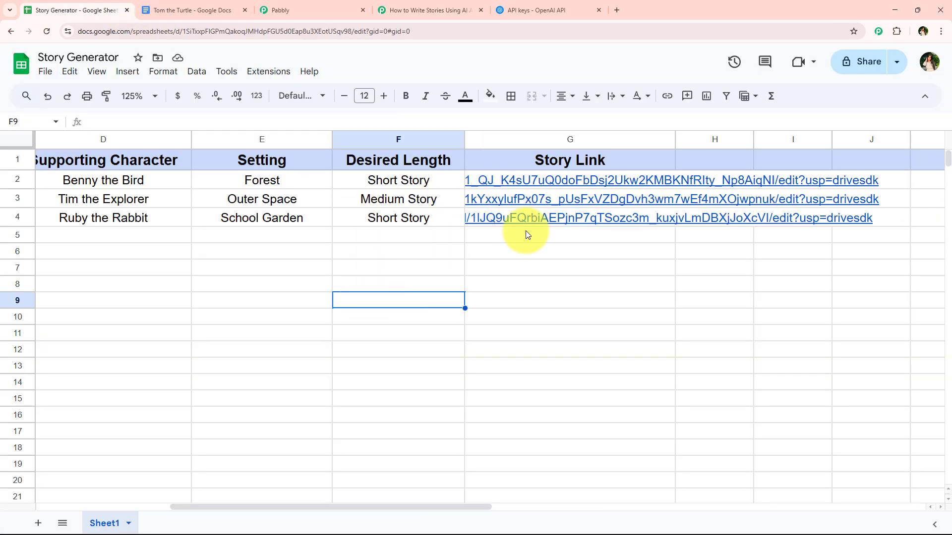
left_click(560, 225)
mouse_move(599, 246)
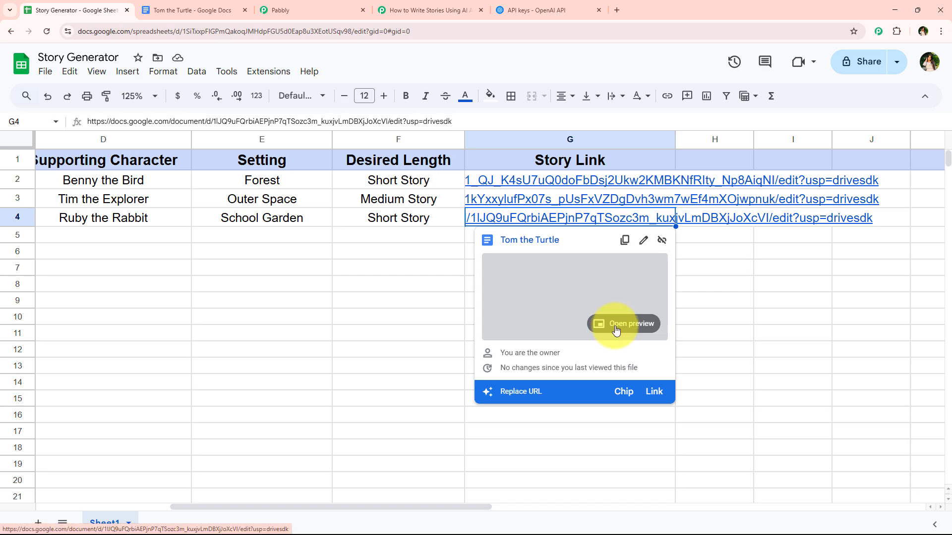
left_click(642, 323)
scroll(686, 286, "down", 3)
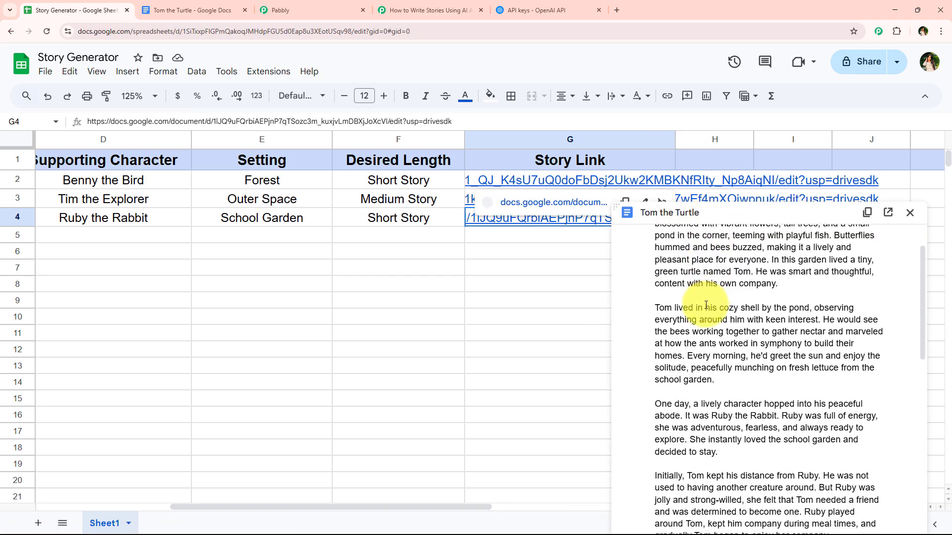
- Read the Tom the Turtle story preview through to its end, then switch to Pabbly Connect and look over the workflow
scroll(713, 365, "down", 3)
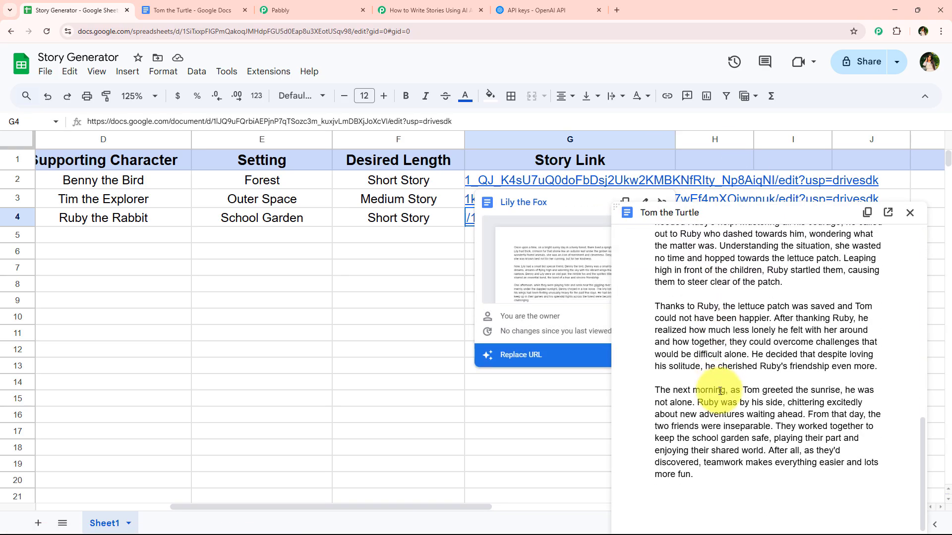
scroll(736, 359, "up", 6)
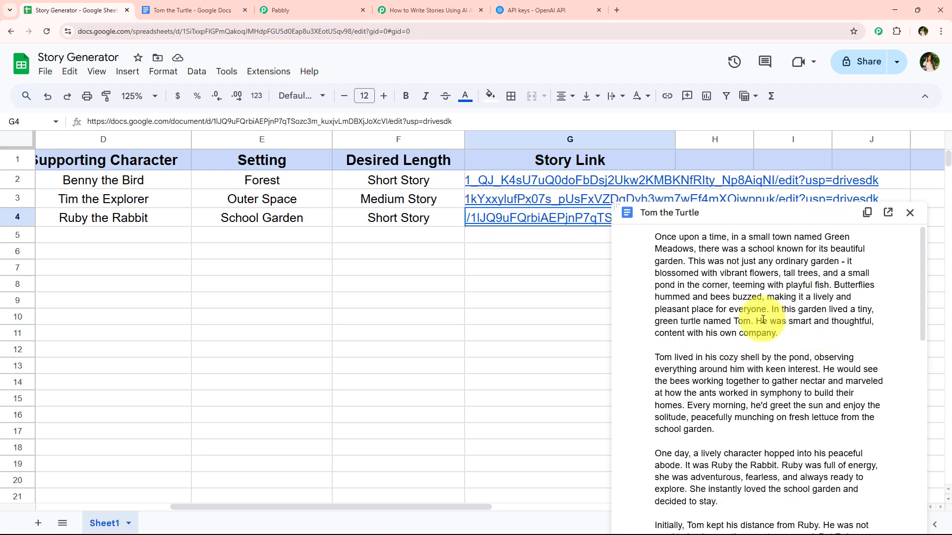
left_click(424, 9)
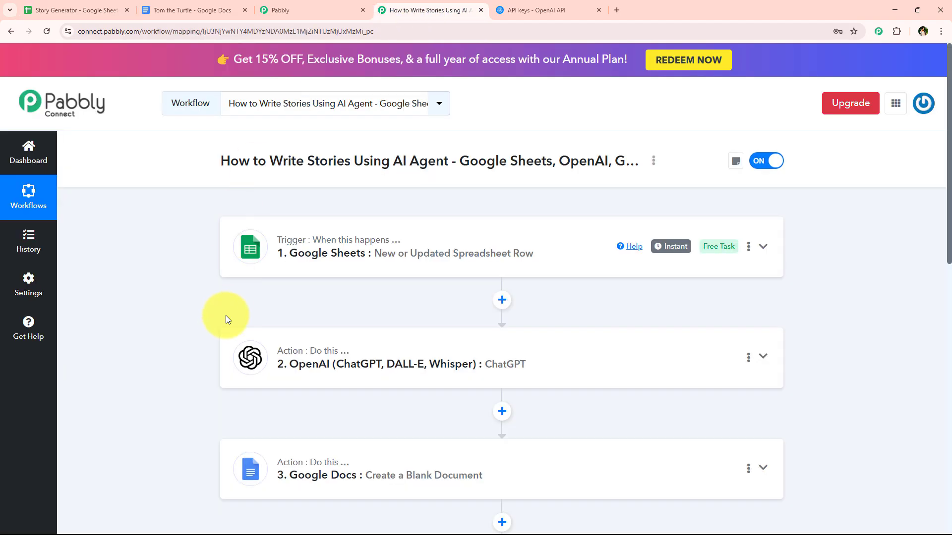
scroll(213, 347, "down", 3)
scroll(205, 370, "down", 5)
scroll(205, 370, "up", 8)
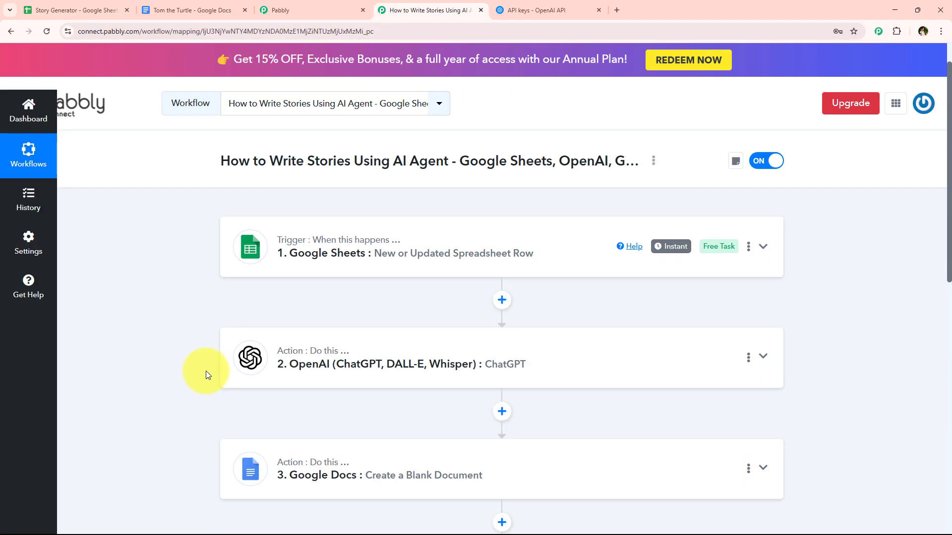
- Examine the Story Link column in the Story Generator spreadsheet and view the Tom the Turtle document in Google Docs
left_click(74, 10)
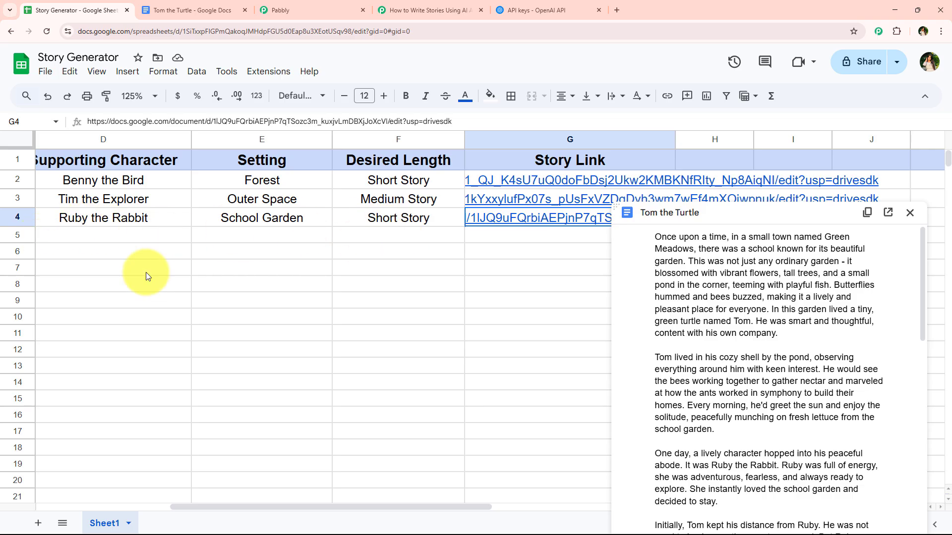
left_click_drag(430, 507, 540, 505)
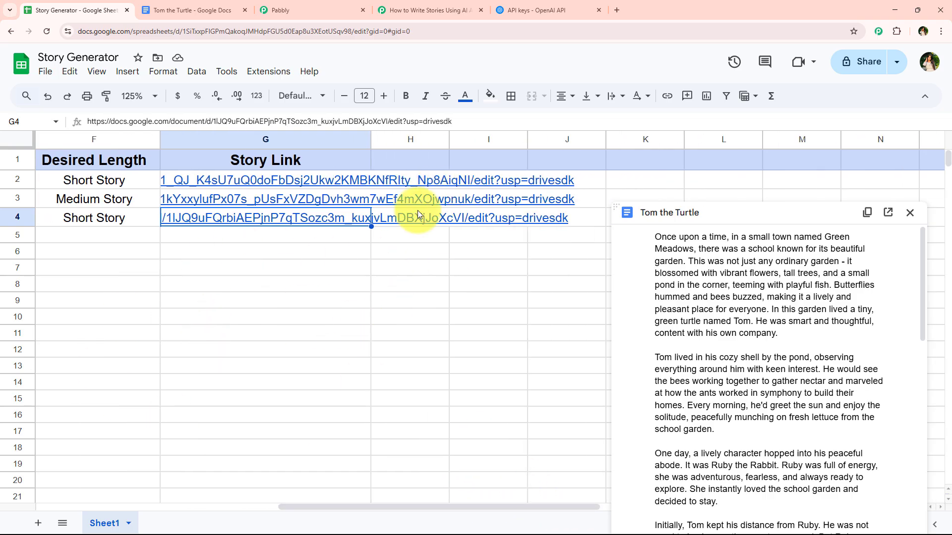
left_click(265, 234)
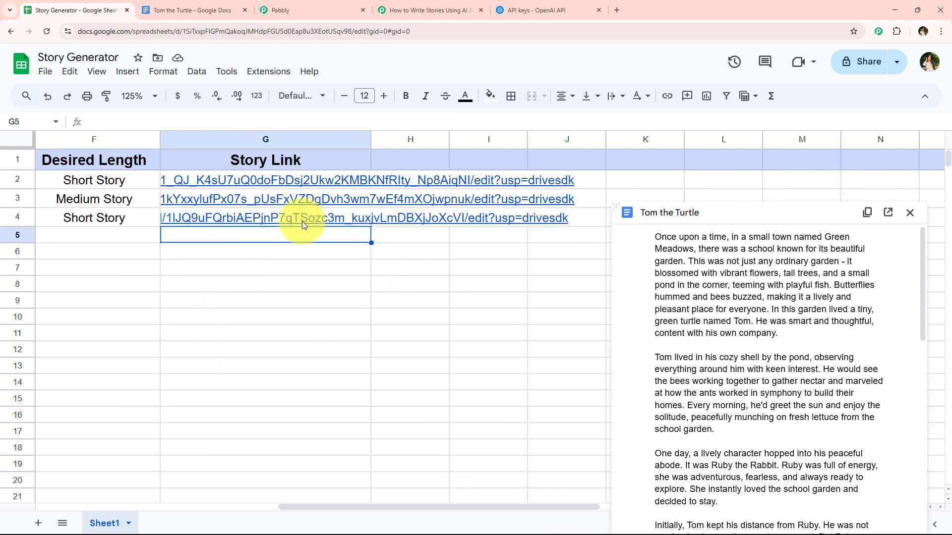
left_click(229, 10)
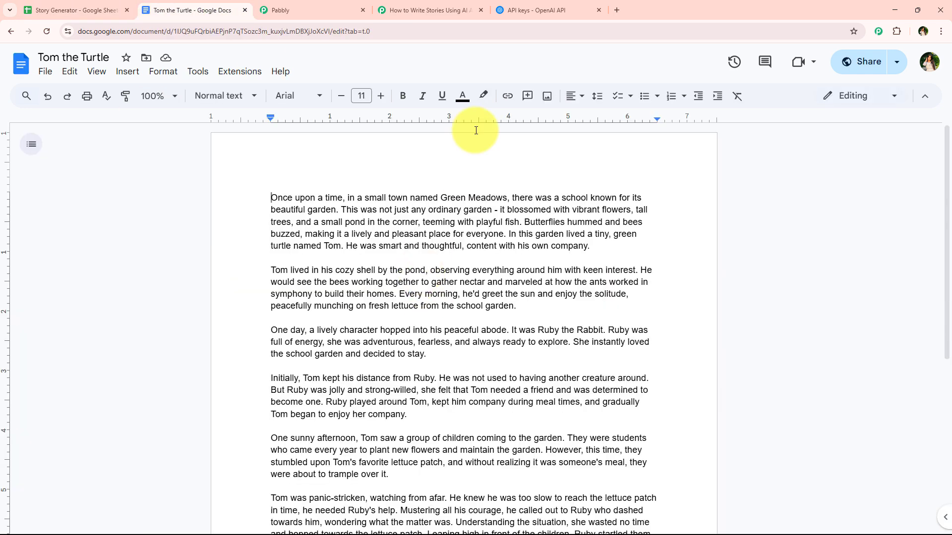
- Return to the Pabbly Connect workflow and review its steps from the Google Sheets trigger to Update Cell Value, comparing with the Story Generator spreadsheet
left_click(426, 10)
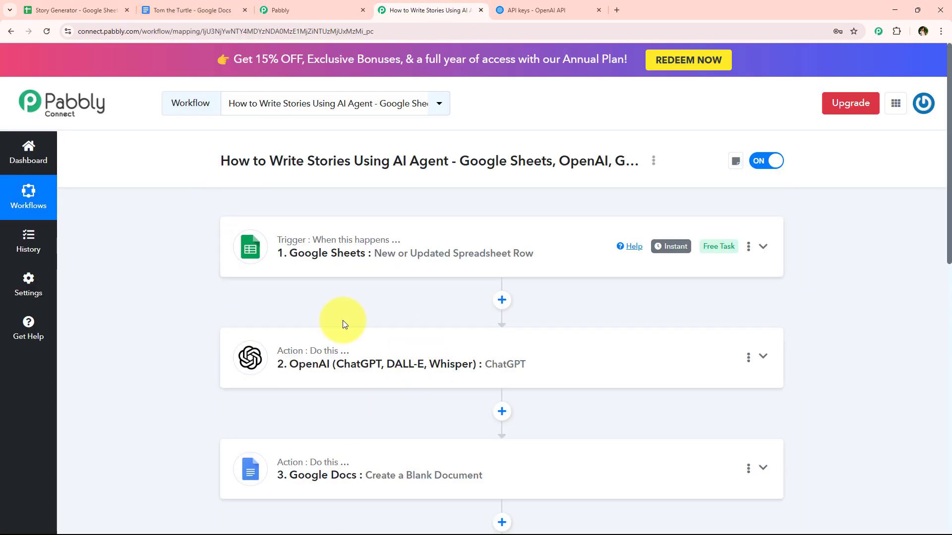
scroll(231, 361, "down", 1)
scroll(231, 361, "down", 1)
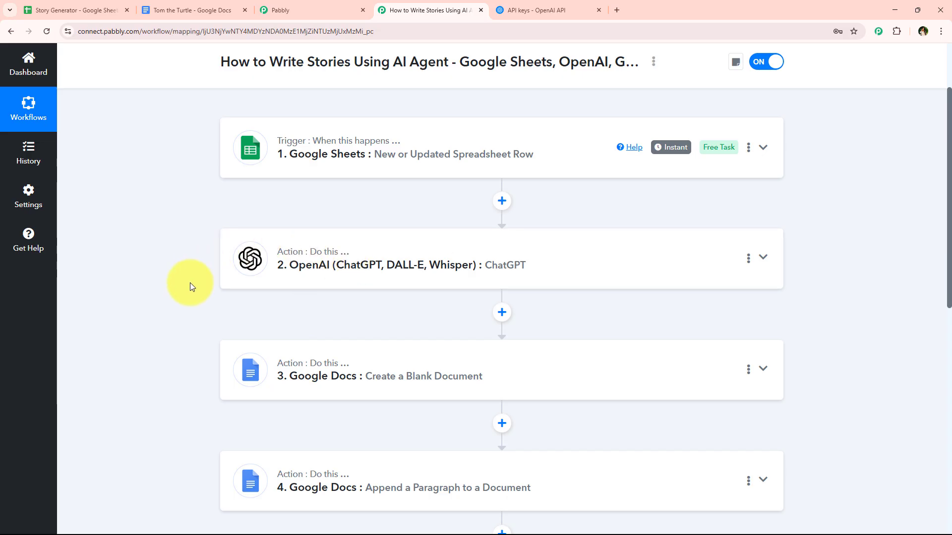
scroll(191, 282, "down", 1)
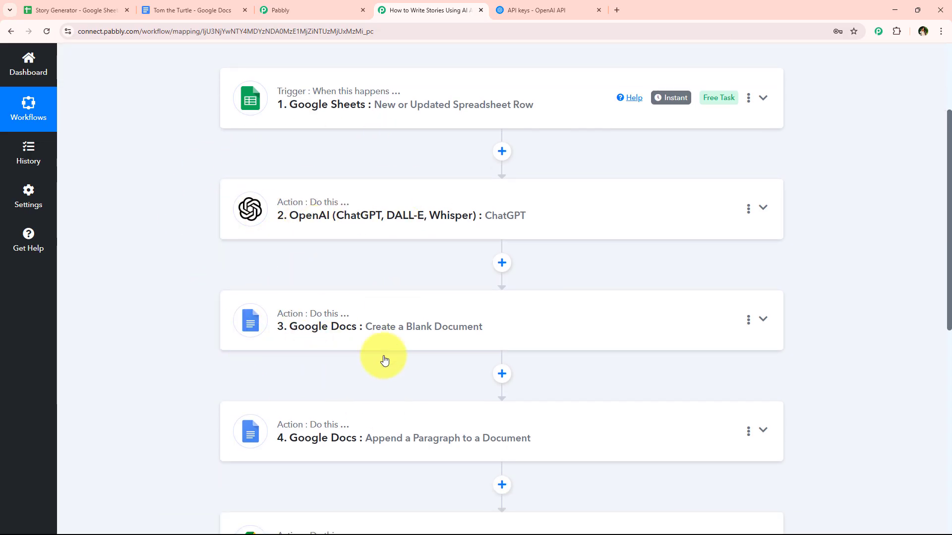
scroll(259, 272, "down", 2)
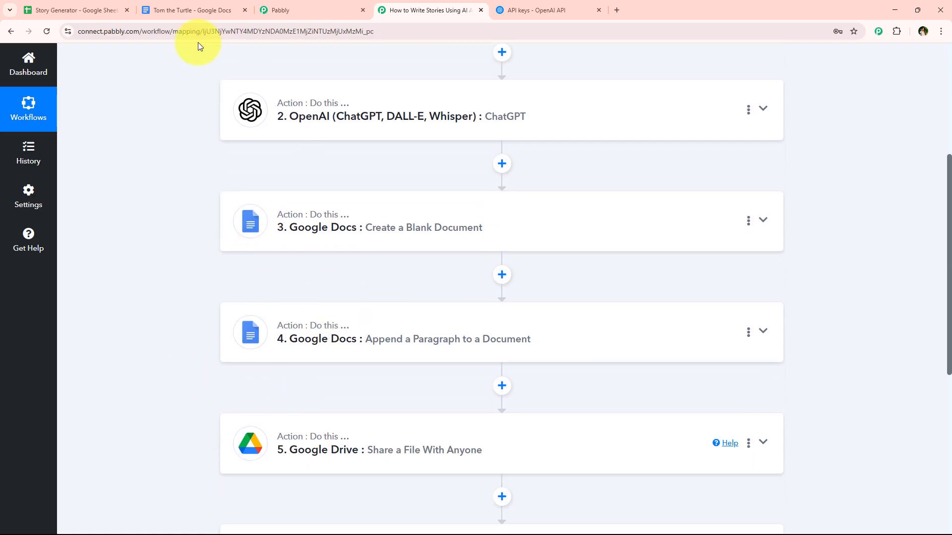
scroll(261, 245, "down", 4)
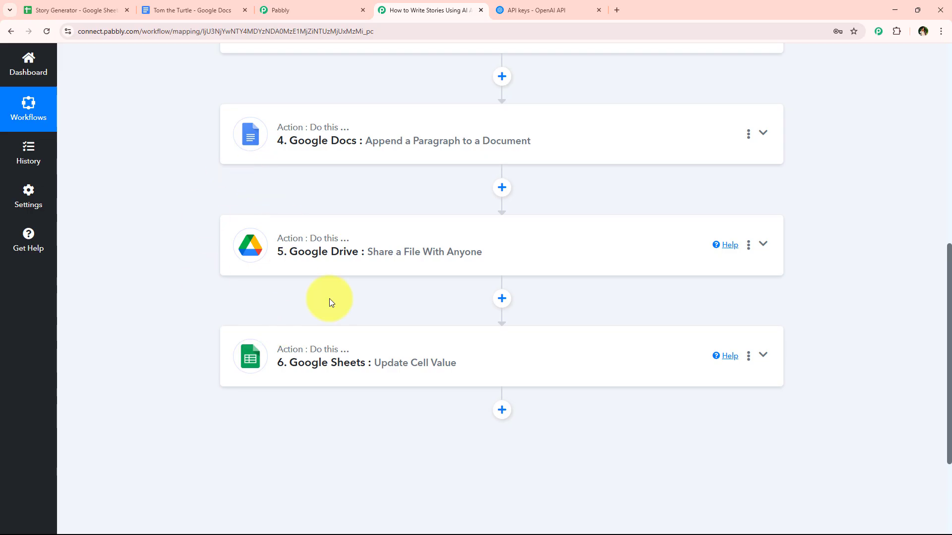
left_click(75, 10)
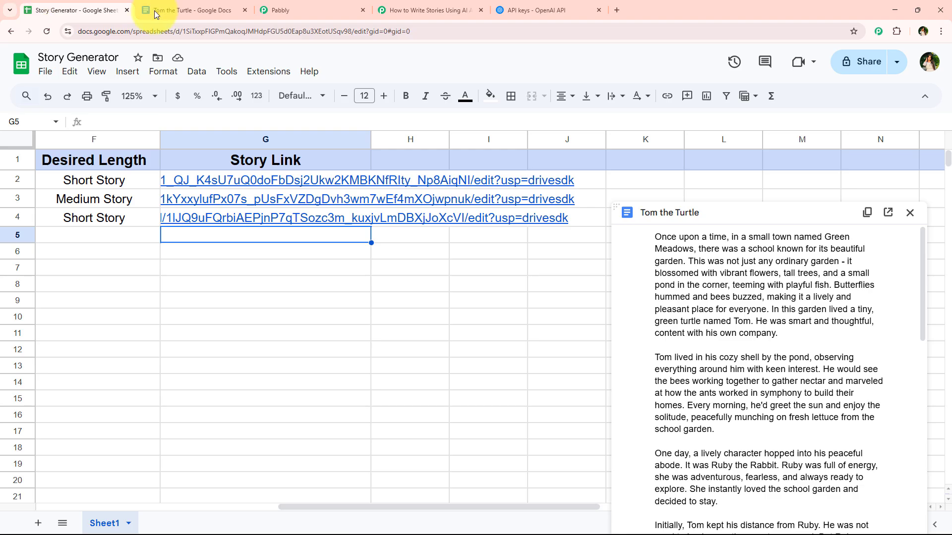
left_click(422, 10)
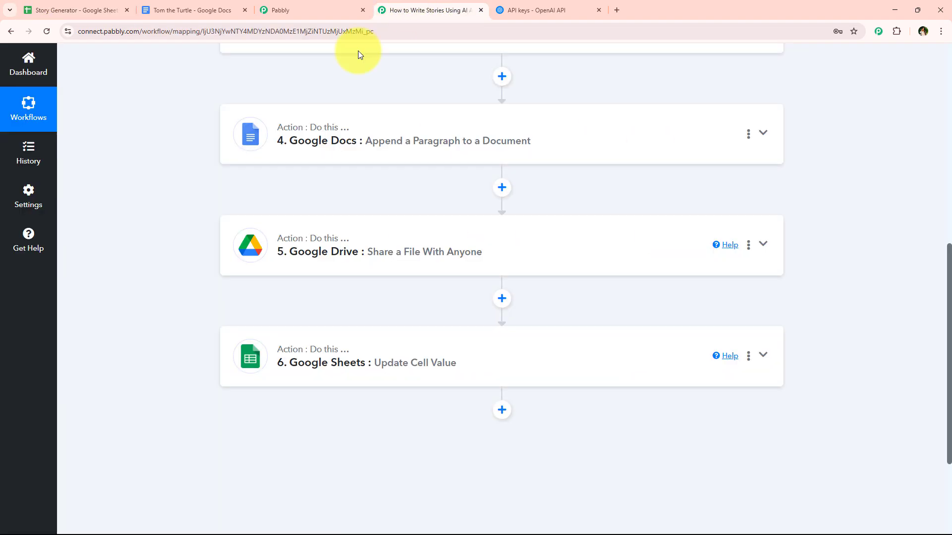
scroll(186, 408, "up", 6)
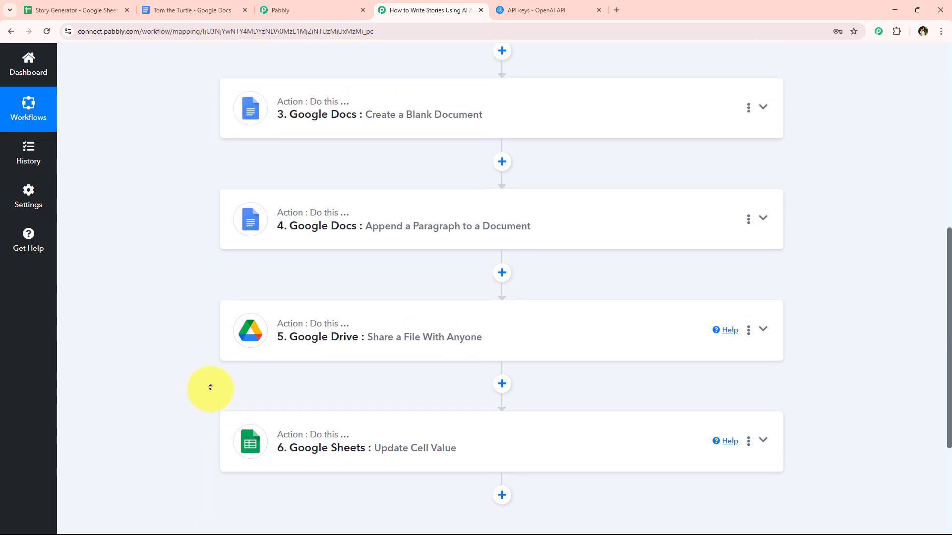
scroll(210, 387, "up", 3)
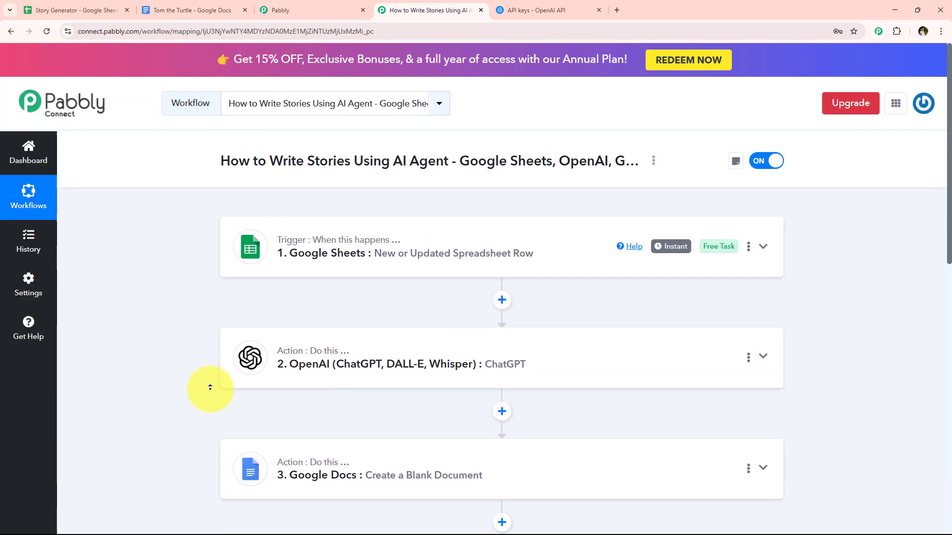